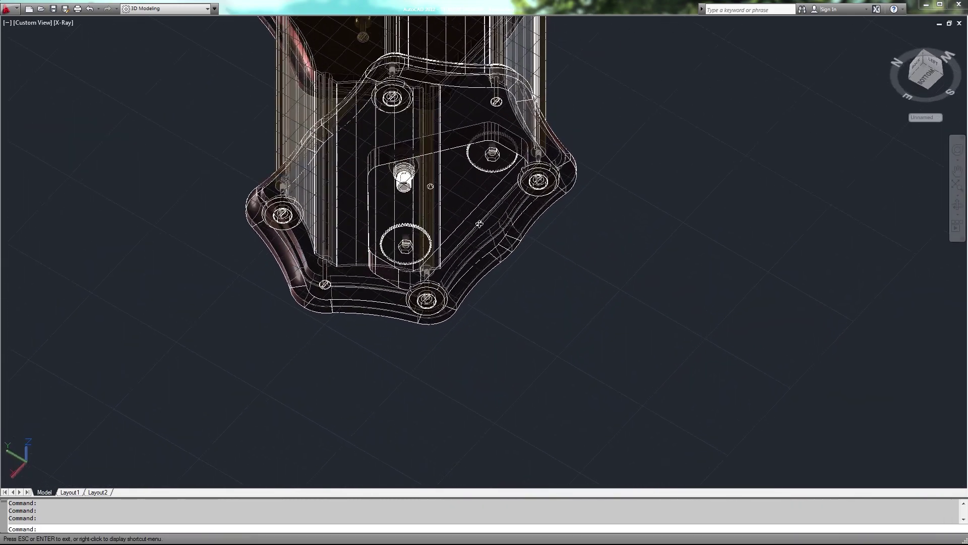
Draw a 20.5-unit vertical upright from the base line's end.
{"action": "key", "text": "Escape"}
{"action": "scroll", "coordinate": [416, 169], "scroll_direction": "up", "scroll_amount": 2}
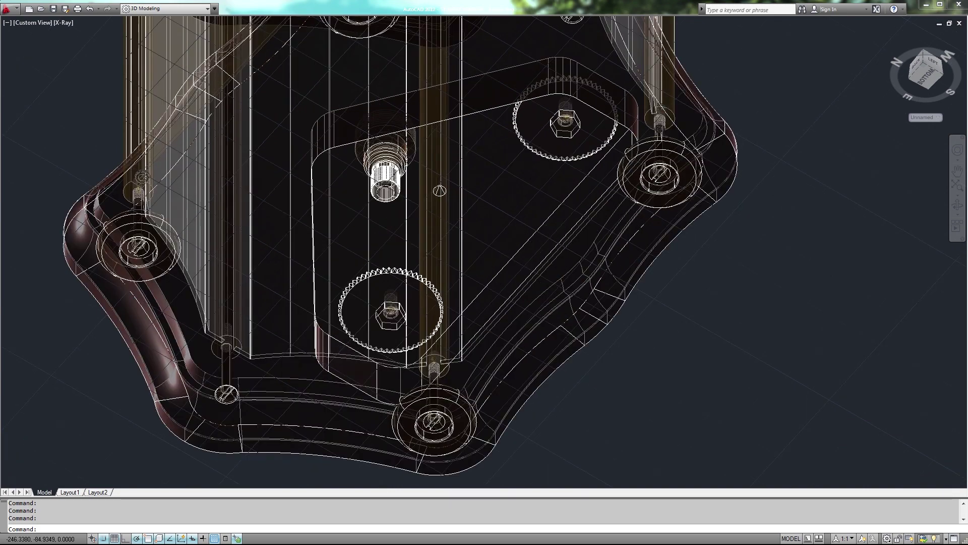
{"action": "mouse_move", "coordinate": [440, 191]}
{"action": "middle_mouse_down", "text": "shift"}
{"action": "mouse_move", "coordinate": [447, 195]}
{"action": "mouse_move", "coordinate": [368, 156]}
{"action": "mouse_move", "coordinate": [352, 272]}
{"action": "mouse_move", "coordinate": [372, 294]}
{"action": "mouse_move", "coordinate": [377, 279]}
{"action": "mouse_move", "coordinate": [368, 303]}
{"action": "mouse_move", "coordinate": [214, 277]}
{"action": "mouse_move", "coordinate": [458, 298]}
{"action": "mouse_move", "coordinate": [654, 357]}
{"action": "mouse_move", "coordinate": [272, 249]}
{"action": "mouse_move", "coordinate": [249, 331]}
{"action": "middle_mouse_up", "text": "shift"}
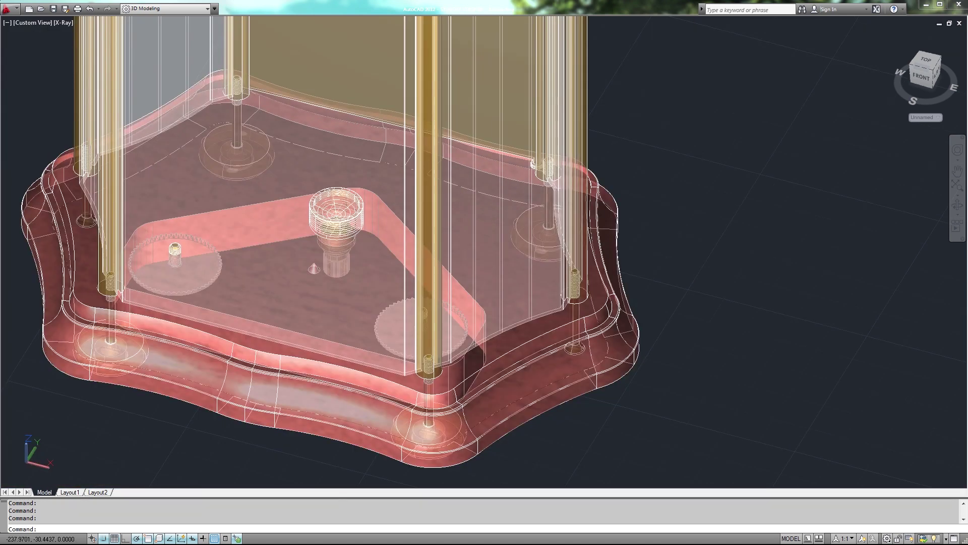
{"action": "scroll", "coordinate": [365, 139], "scroll_direction": "down", "scroll_amount": 6}
{"action": "middle_click_drag", "start_coordinate": [364, 151], "coordinate": [365, 280]}
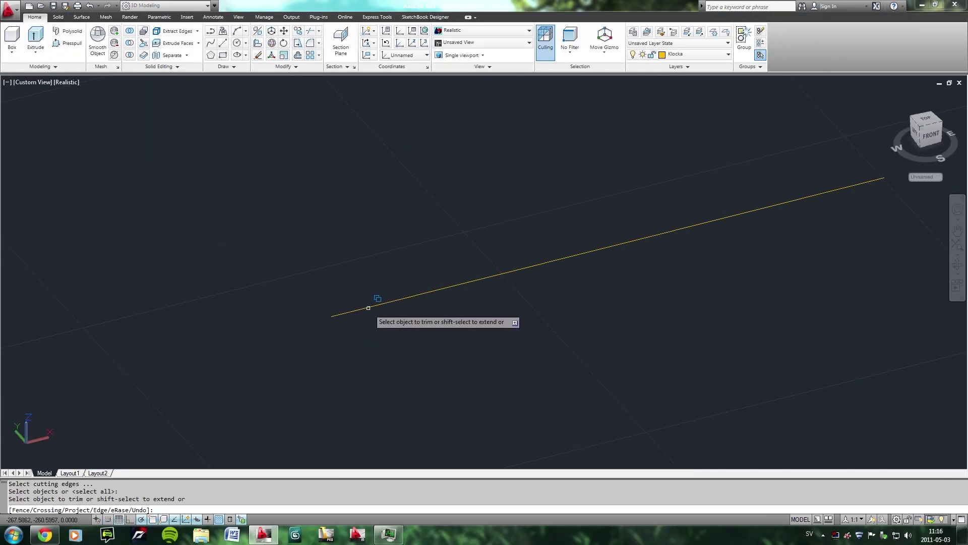
{"action": "type", "text": "l"}
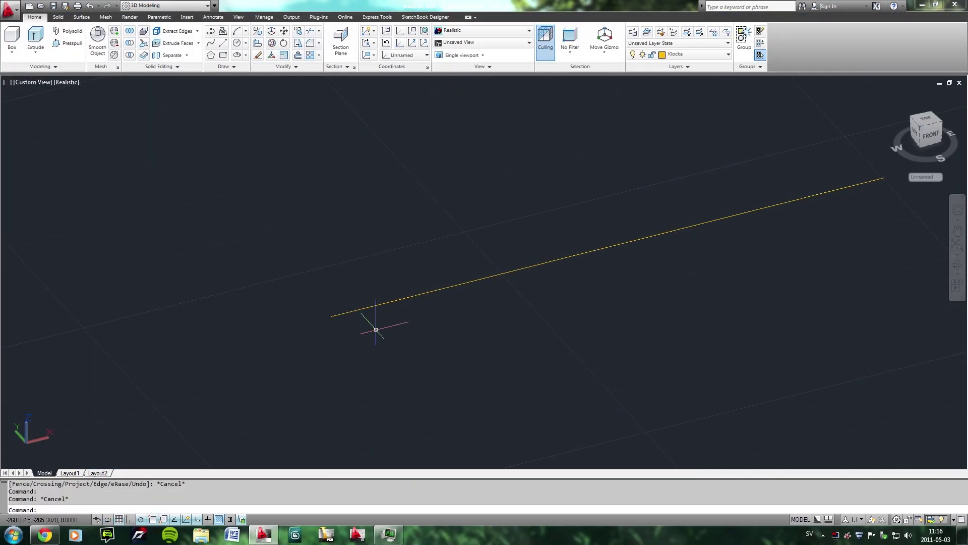
{"action": "key", "text": "Return"}
{"action": "left_click", "coordinate": [359, 309]}
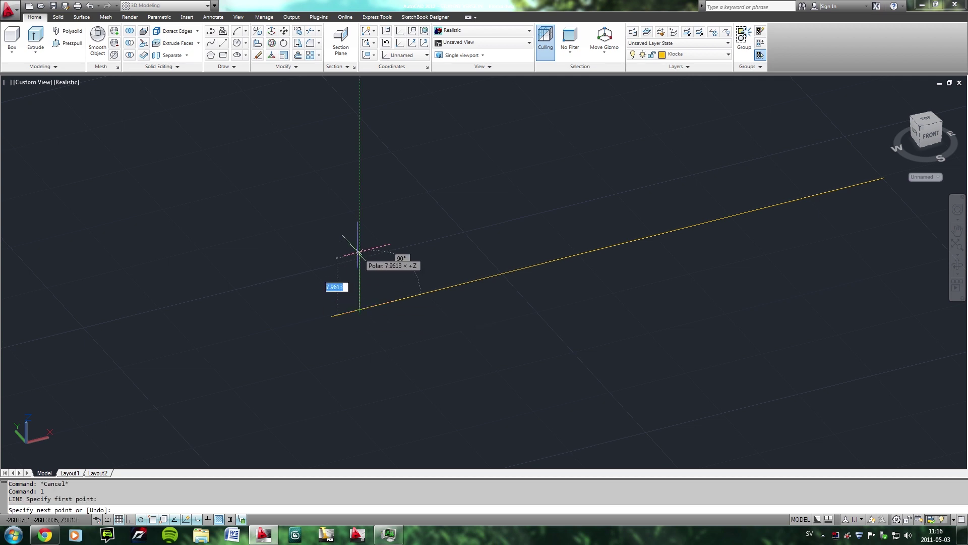
{"action": "type", "text": ".5"}
{"action": "key", "text": "Return"}
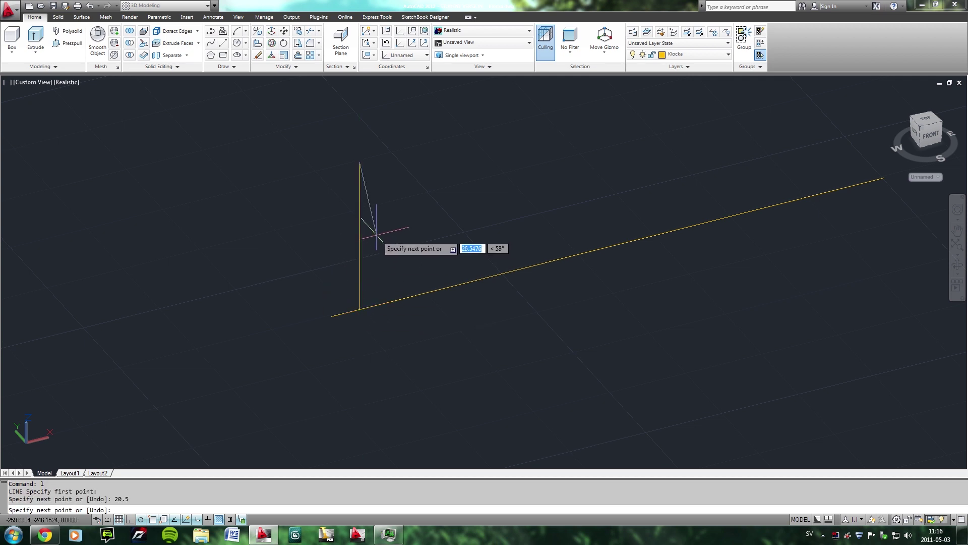
{"action": "key", "text": "Return"}
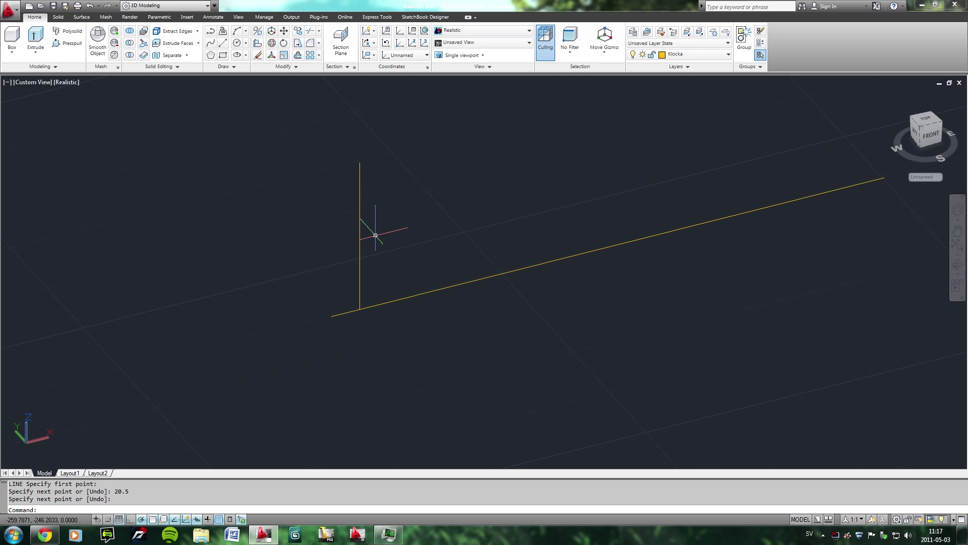
Draw the 2.5-unit top segment and a slanted edge back down to the base.
{"action": "type", "text": "L"}
{"action": "key", "text": "Return"}
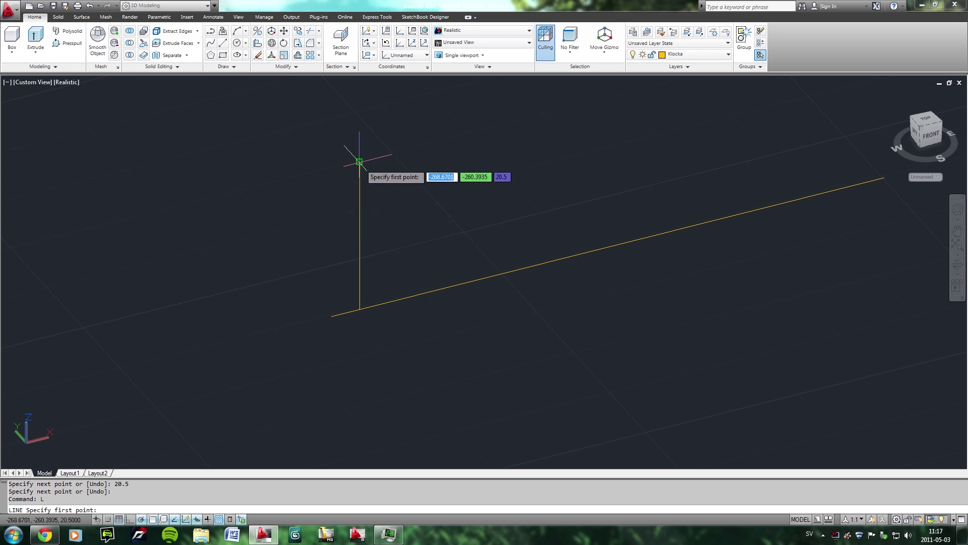
{"action": "left_click", "coordinate": [359, 163]}
{"action": "type", "text": "5"}
{"action": "key", "text": "Return"}
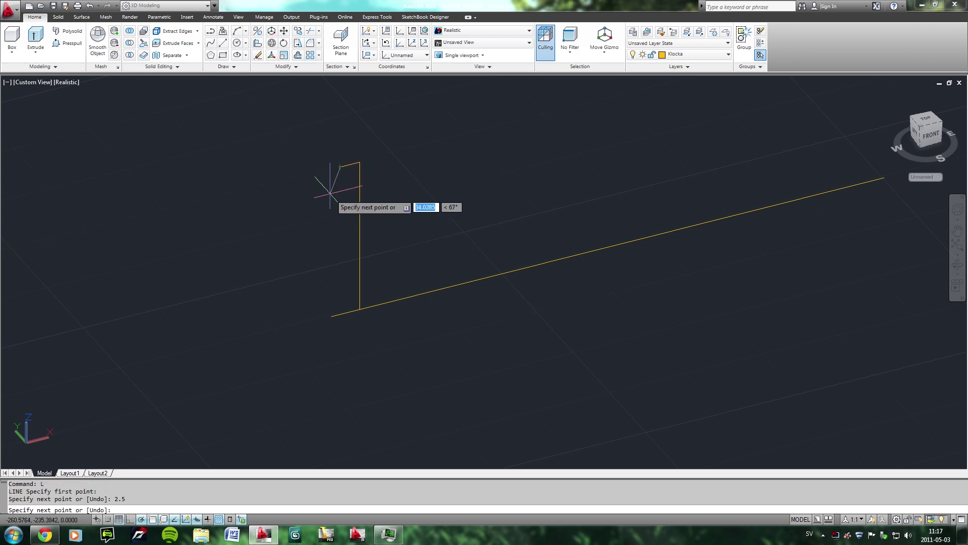
{"action": "left_click", "coordinate": [330, 316]}
{"action": "key", "text": "Return"}
Add a 4-unit line and a 3-unit line from the profile's top-right corner.
{"action": "middle_click_drag", "start_coordinate": [297, 177], "coordinate": [315, 236], "text": "shift"}
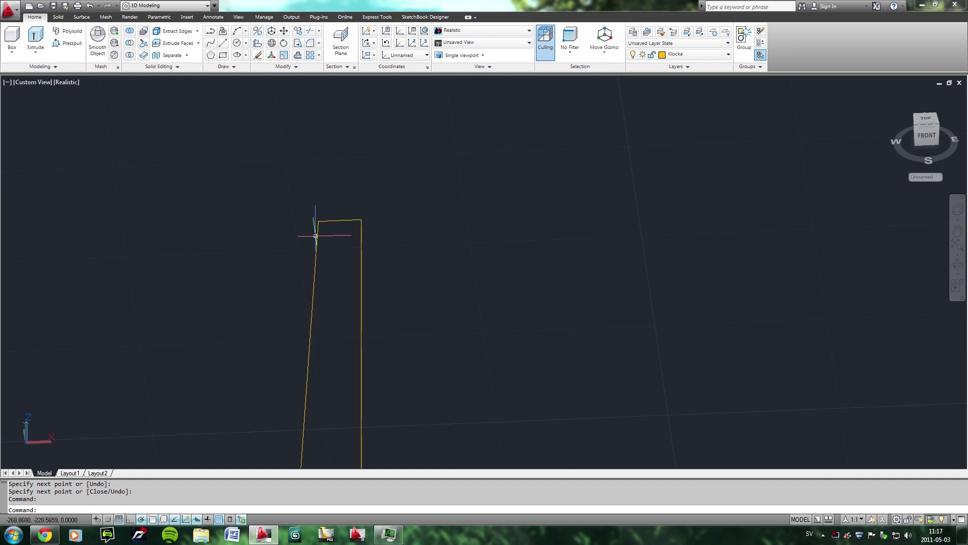
{"action": "type", "text": "L"}
{"action": "key", "text": "Return"}
{"action": "left_click", "coordinate": [361, 219]}
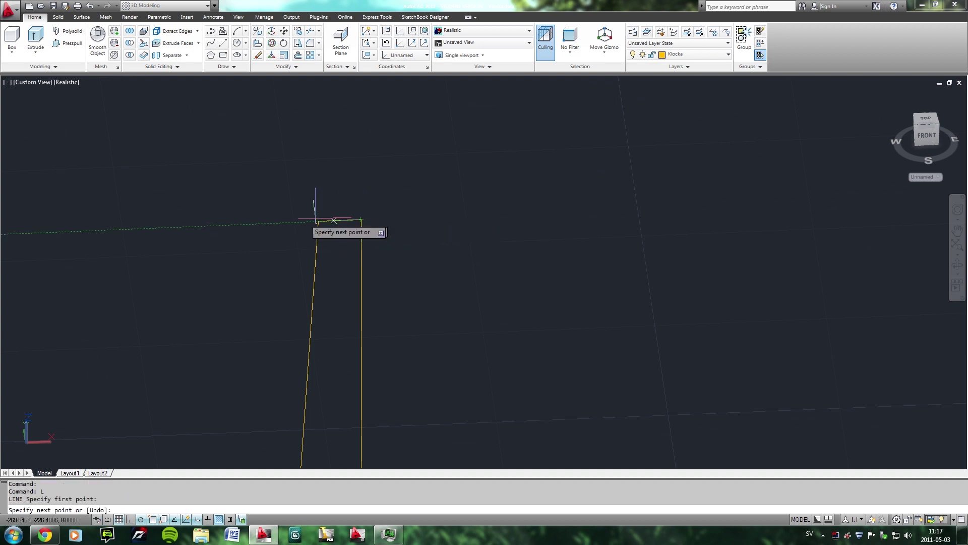
{"action": "type", "text": "4"}
{"action": "key", "text": "Return"}
{"action": "key", "text": "Return"}
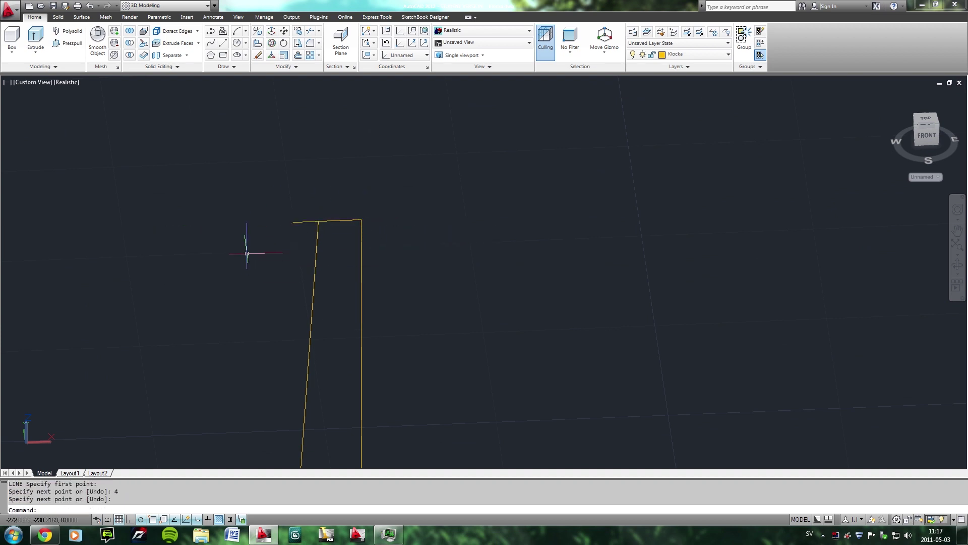
{"action": "type", "text": "l"}
{"action": "key", "text": "Return"}
{"action": "left_click", "coordinate": [361, 220]}
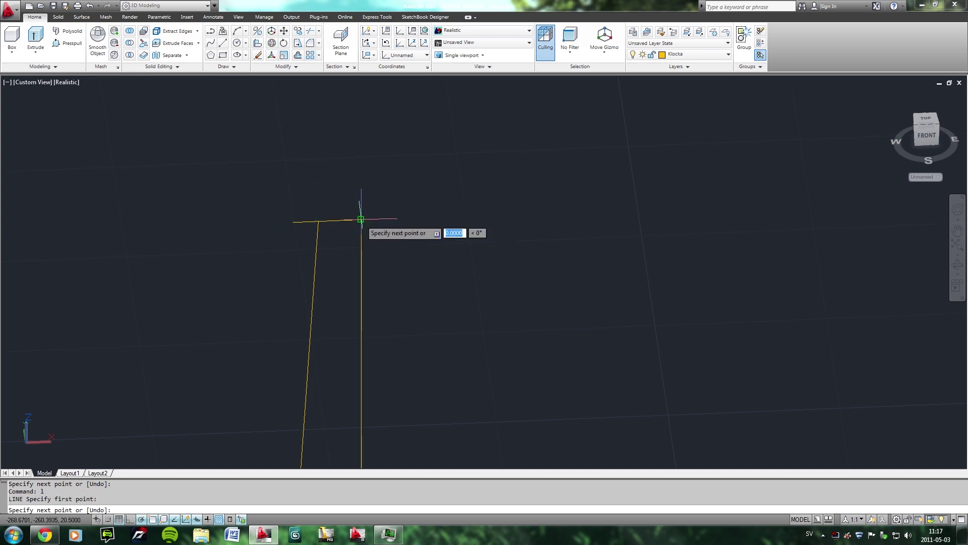
{"action": "key", "text": "Return"}
Move the 4-unit ledge line higher up the upright.
{"action": "left_click", "coordinate": [302, 221]}
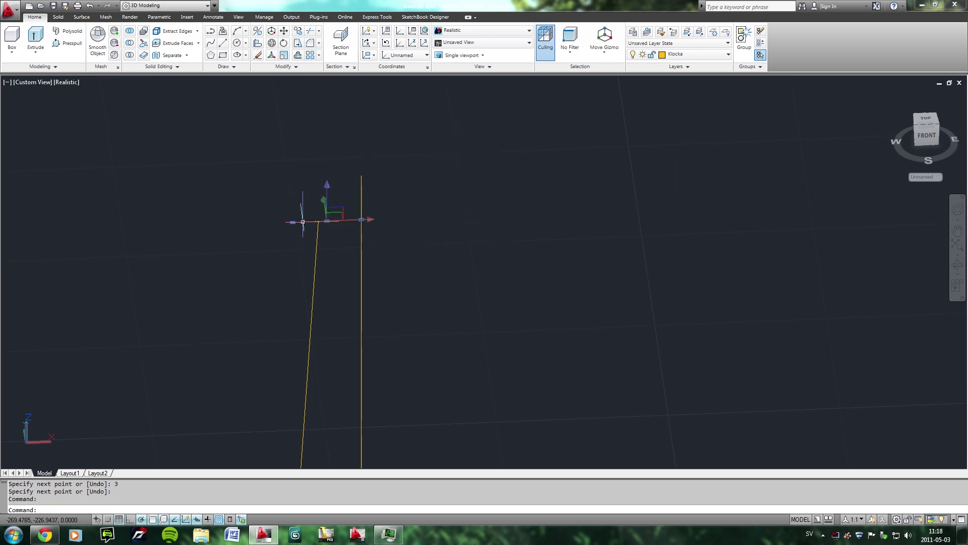
{"action": "type", "text": "m"}
{"action": "key", "text": "Return"}
{"action": "left_click", "coordinate": [361, 219]}
{"action": "left_click", "coordinate": [361, 197]}
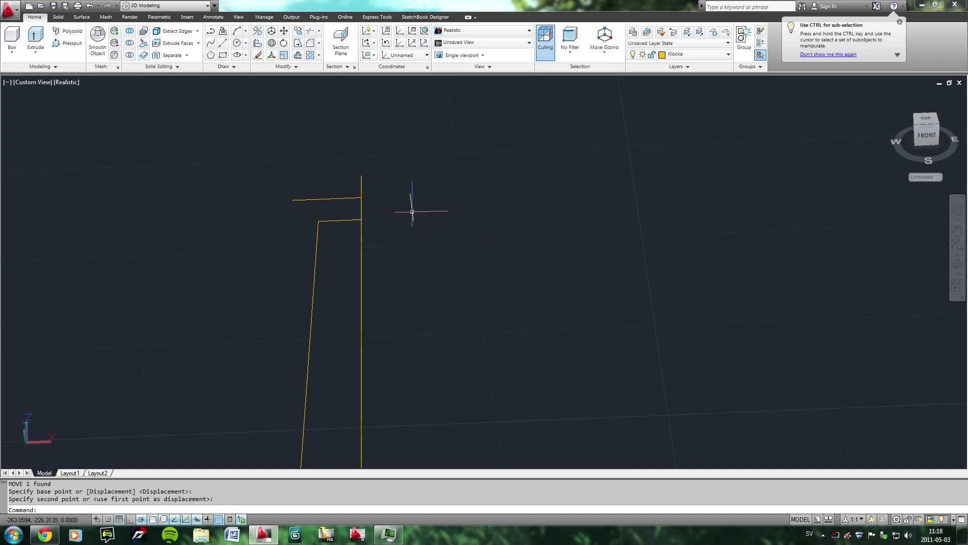
{"action": "left_click", "coordinate": [356, 220]}
{"action": "type", "text": "m"}
{"action": "key", "text": "Return"}
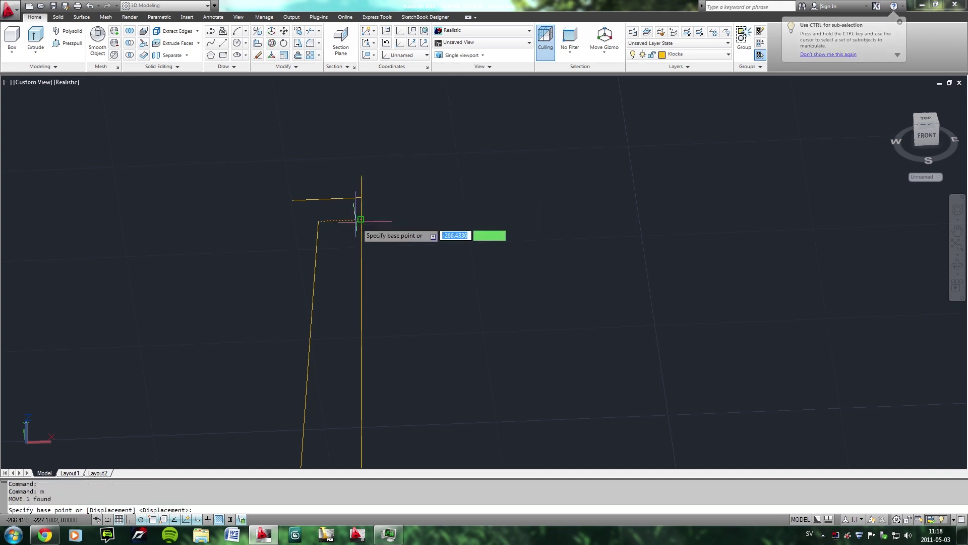
{"action": "type", "text": "5c"}
{"action": "key", "text": "Escape"}
Copy the top edge line upward, above the ledge line.
{"action": "type", "text": "co"}
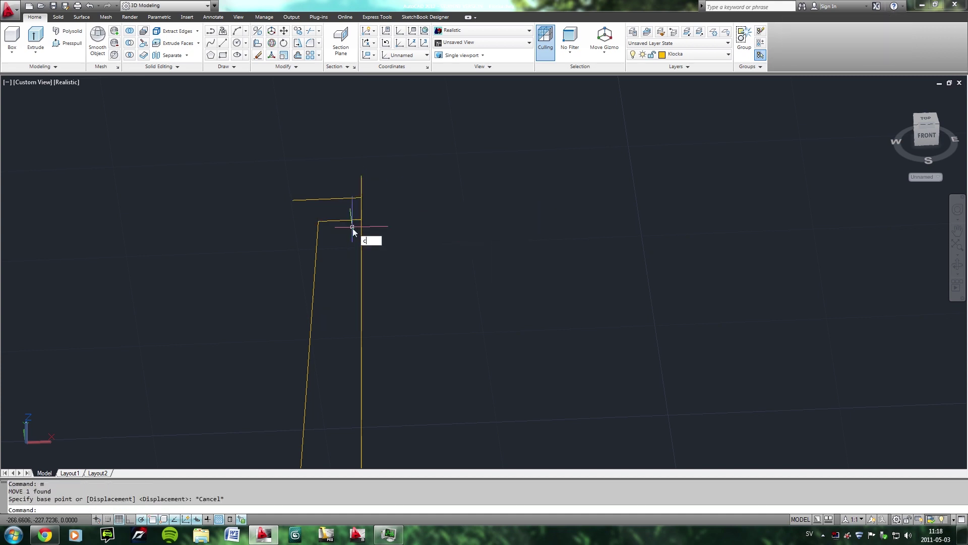
{"action": "key", "text": "Return"}
{"action": "left_click", "coordinate": [360, 219]}
{"action": "left_click", "coordinate": [361, 175]}
{"action": "key", "text": "Return"}
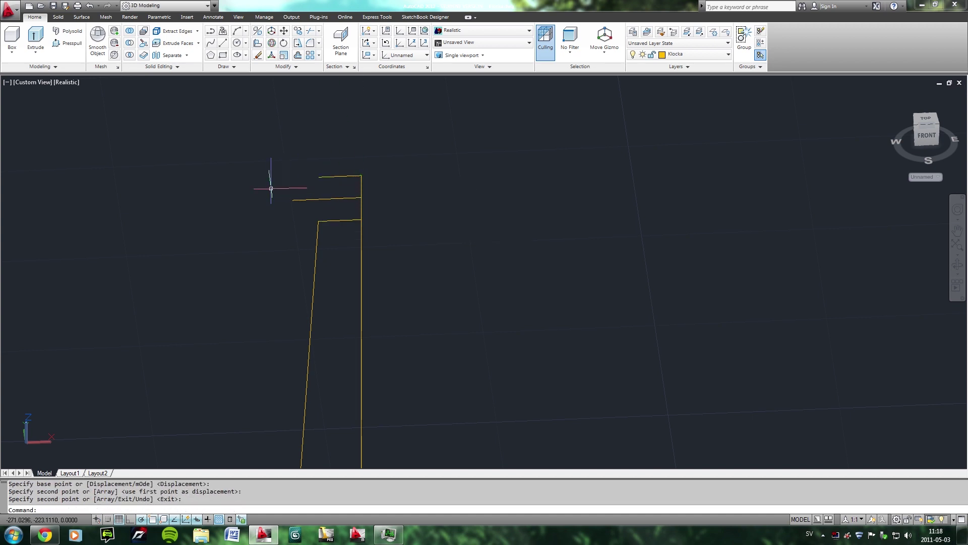
Start and cancel an arc between line corners, then orbit around the profile.
{"action": "left_click", "coordinate": [235, 37]}
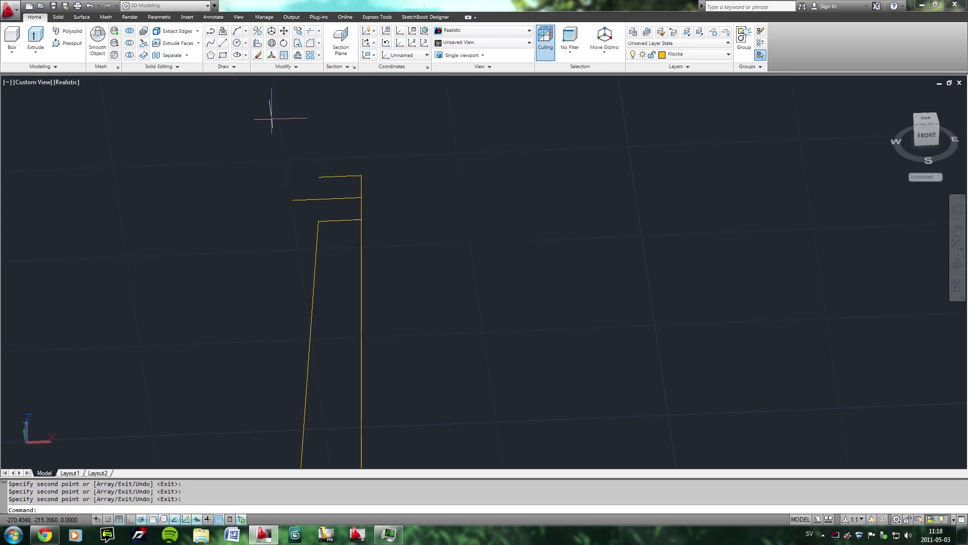
{"action": "left_click", "coordinate": [319, 220]}
{"action": "left_click", "coordinate": [350, 206]}
{"action": "key", "text": "Escape"}
{"action": "mouse_move", "coordinate": [316, 186]}
{"action": "middle_mouse_down", "text": "shift"}
{"action": "mouse_move", "coordinate": [354, 214]}
{"action": "mouse_move", "coordinate": [304, 269]}
{"action": "middle_mouse_up", "text": "shift"}
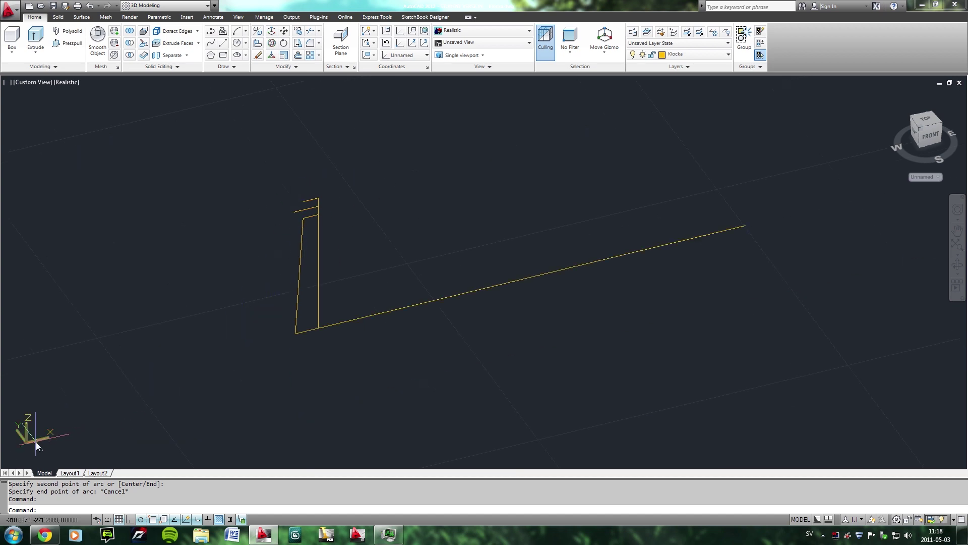
{"action": "right_click", "coordinate": [37, 444]}
Align the UCS to the panel profile using a 3-point definition.
{"action": "left_click", "coordinate": [68, 371]}
{"action": "left_click", "coordinate": [318, 328]}
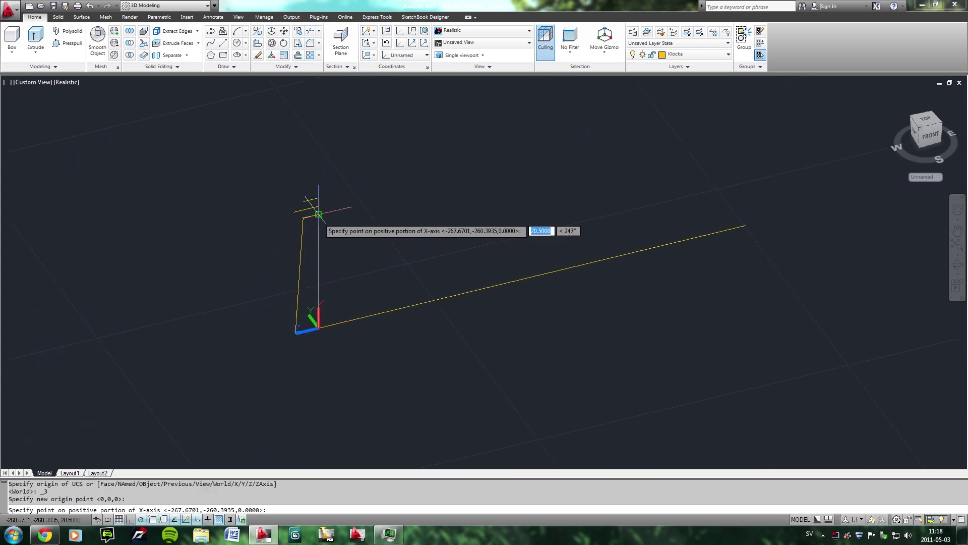
{"action": "left_click", "coordinate": [745, 226]}
{"action": "key", "text": "Return"}
{"action": "middle_click_drag", "start_coordinate": [746, 222], "coordinate": [305, 209], "text": "shift"}
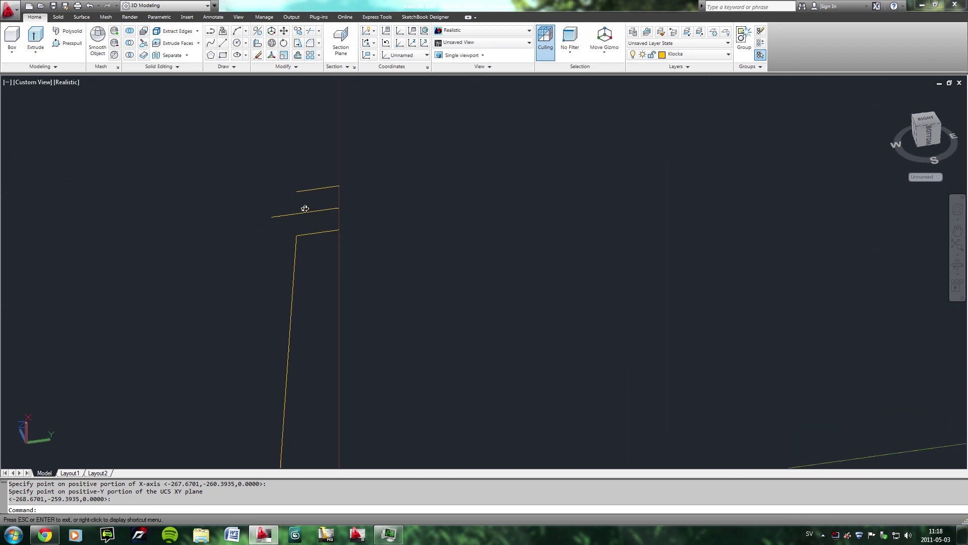
Draw a 3-point arc between the top line corners and bulge its midpoint outward.
{"action": "left_click", "coordinate": [237, 31]}
{"action": "left_click", "coordinate": [351, 211]}
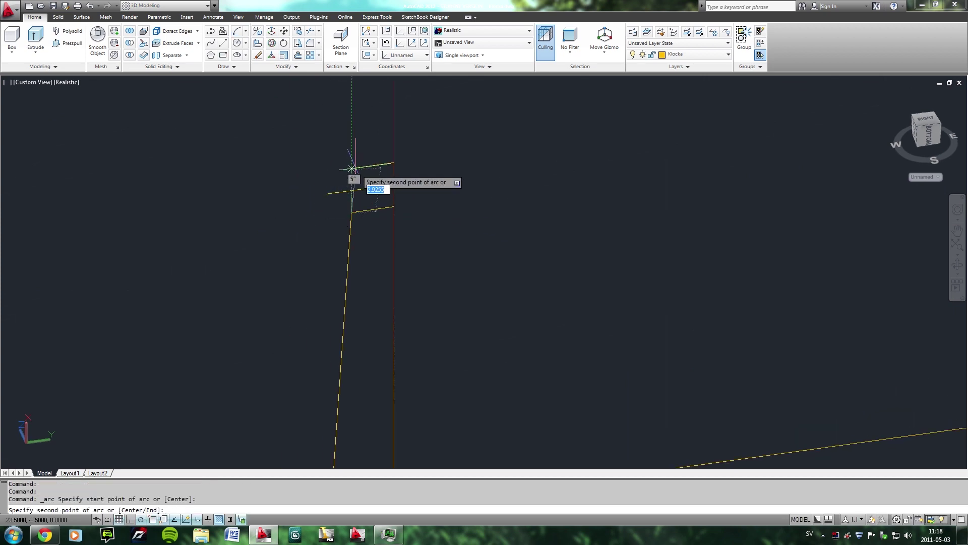
{"action": "left_click", "coordinate": [355, 191]}
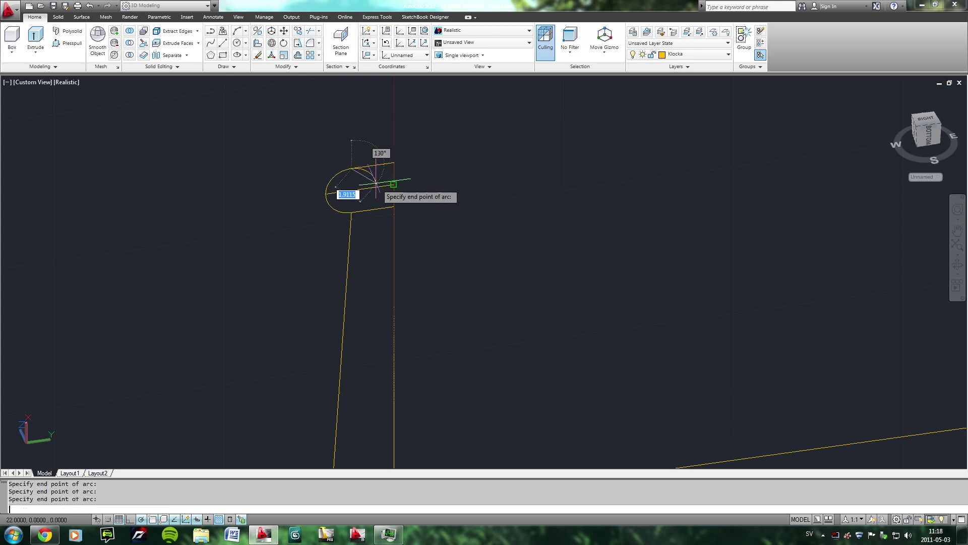
{"action": "left_click", "coordinate": [351, 168]}
{"action": "scroll", "coordinate": [355, 185], "scroll_direction": "up", "scroll_amount": 2}
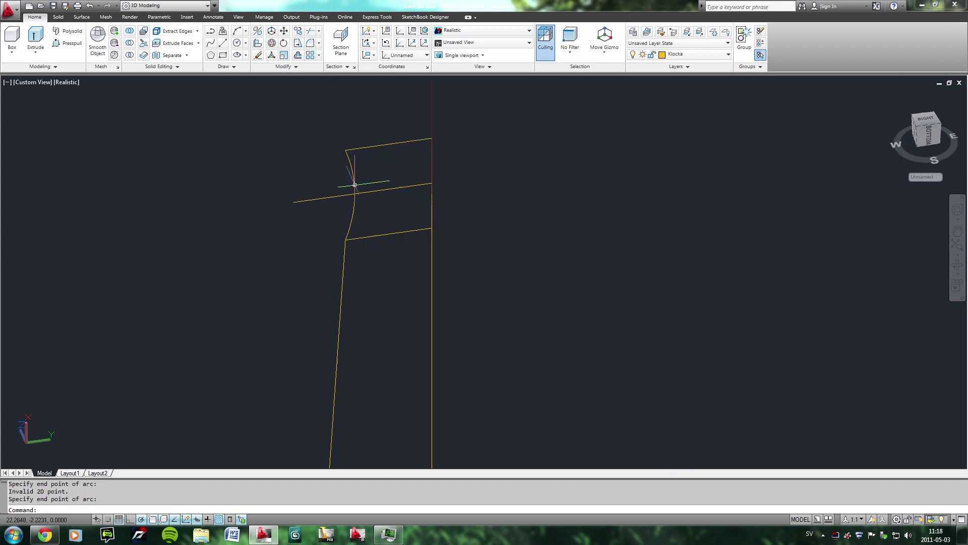
{"action": "left_click", "coordinate": [355, 185]}
{"action": "left_click", "coordinate": [356, 194]}
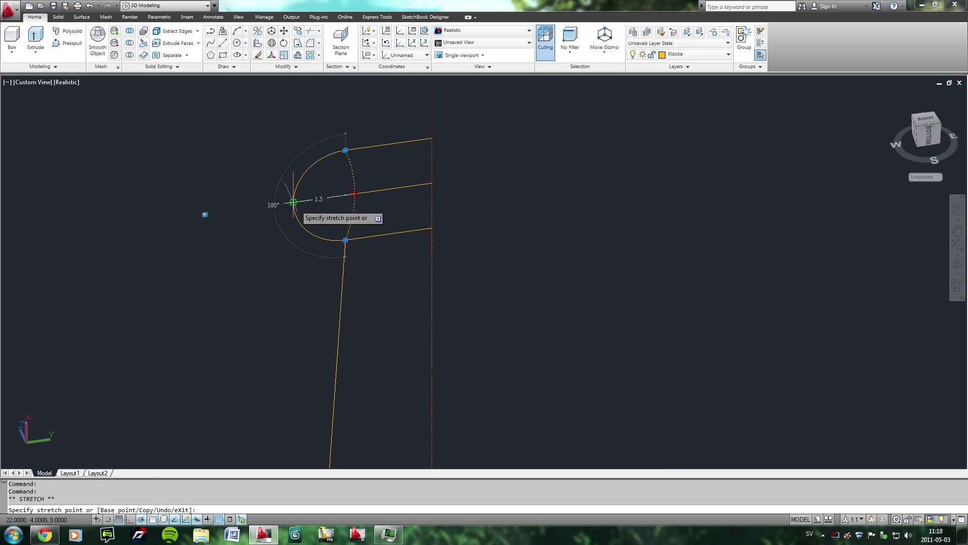
{"action": "left_click", "coordinate": [293, 201]}
{"action": "scroll", "coordinate": [400, 244], "scroll_direction": "down", "scroll_amount": 3}
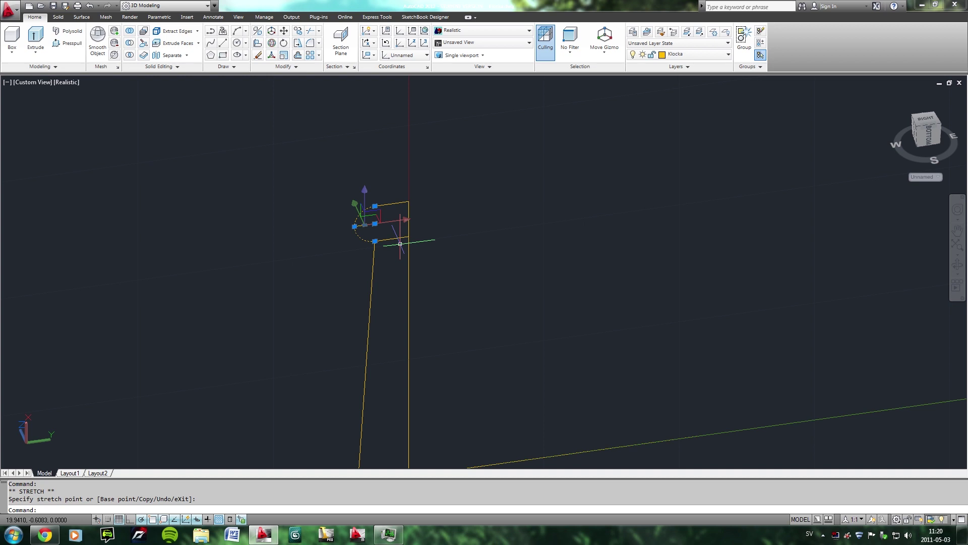
Draw a 21-unit line from the panel corner.
{"action": "type", "text": "l"}
{"action": "key", "text": "Return"}
{"action": "left_click", "coordinate": [409, 205]}
{"action": "scroll", "coordinate": [410, 182], "scroll_direction": "down", "scroll_amount": 3}
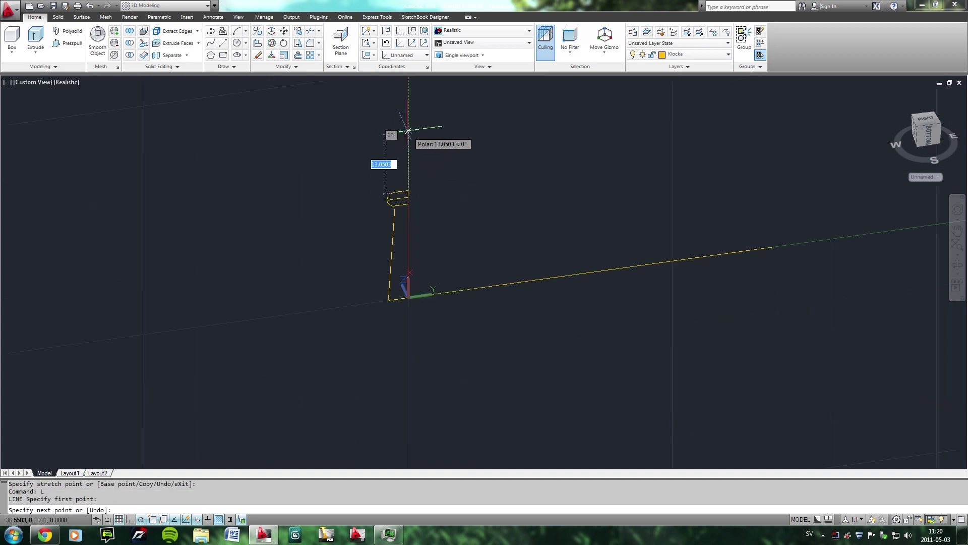
{"action": "type", "text": "21"}
{"action": "key", "text": "Return"}
{"action": "key", "text": "Return"}
{"action": "scroll", "coordinate": [411, 177], "scroll_direction": "up", "scroll_amount": 1}
{"action": "scroll", "coordinate": [399, 194], "scroll_direction": "up", "scroll_amount": 2}
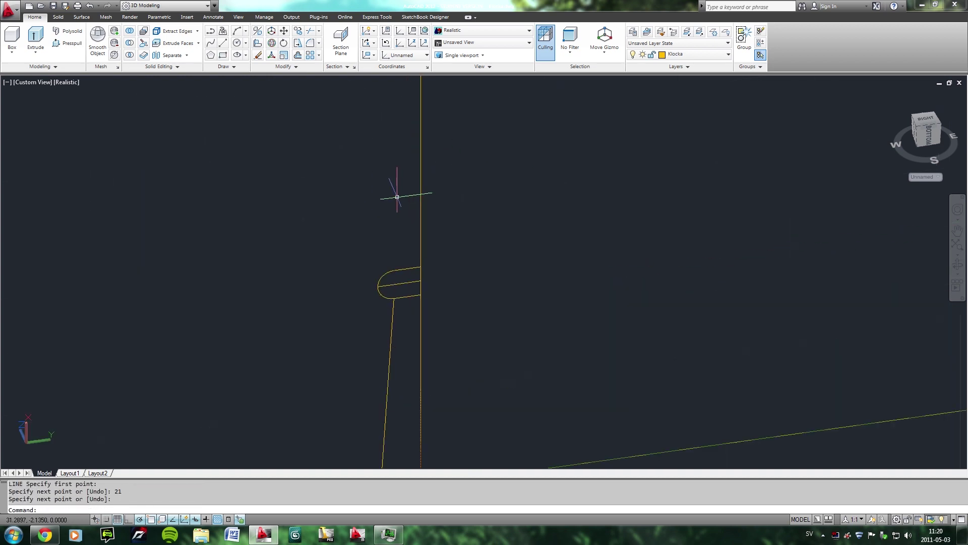
{"action": "type", "text": "l"}
{"action": "key", "text": "Return"}
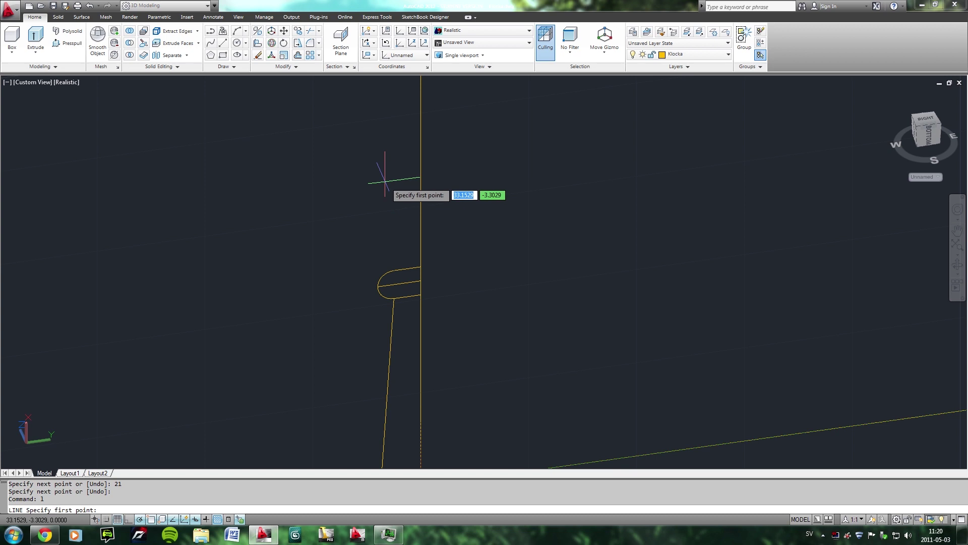
{"action": "scroll", "coordinate": [385, 180], "scroll_direction": "down", "scroll_amount": 2}
{"action": "key", "text": "Escape"}
Draw a 4-unit top edge and a line ending at the rounded tab.
{"action": "type", "text": "l"}
{"action": "key", "text": "Return"}
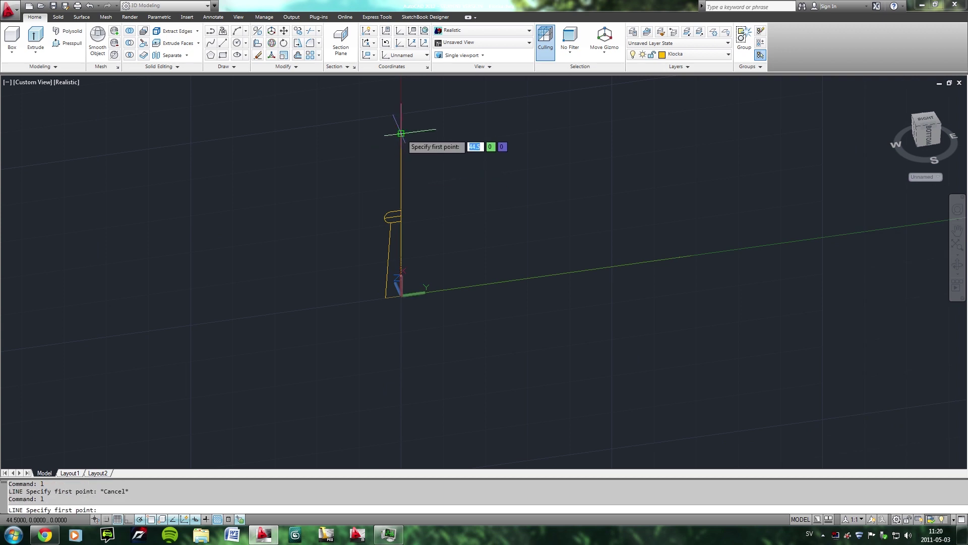
{"action": "left_click", "coordinate": [401, 130]}
{"action": "type", "text": "4"}
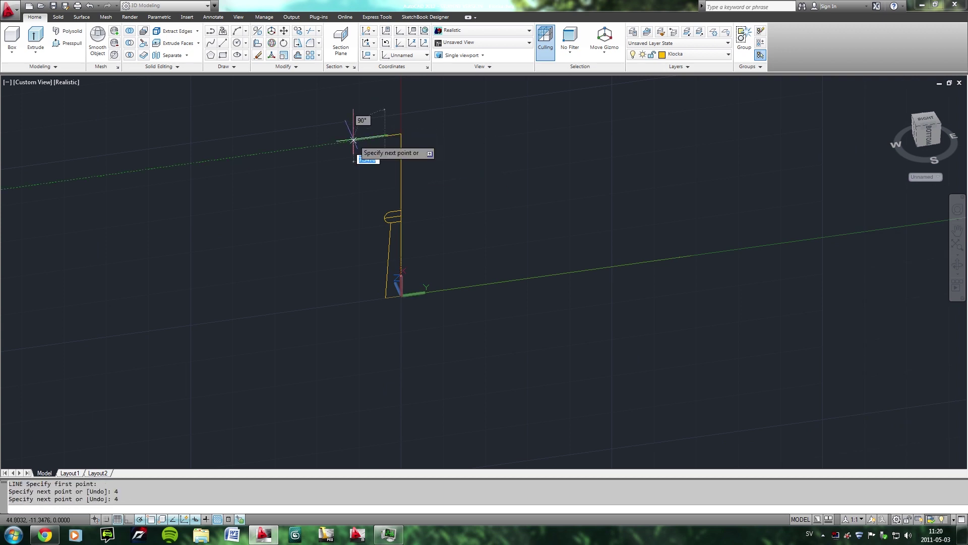
{"action": "key", "text": "Return"}
{"action": "scroll", "coordinate": [346, 173], "scroll_direction": "up", "scroll_amount": 1}
{"action": "middle_click_drag", "start_coordinate": [357, 193], "coordinate": [486, 237]}
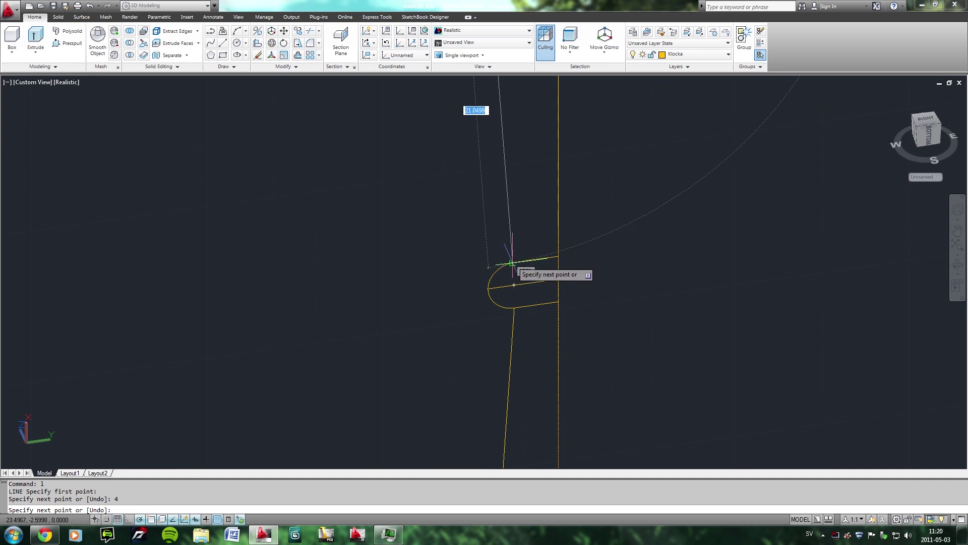
{"action": "left_click", "coordinate": [536, 258]}
{"action": "key", "text": "Return"}
{"action": "middle_click_drag", "start_coordinate": [545, 264], "coordinate": [524, 276], "text": "shift"}
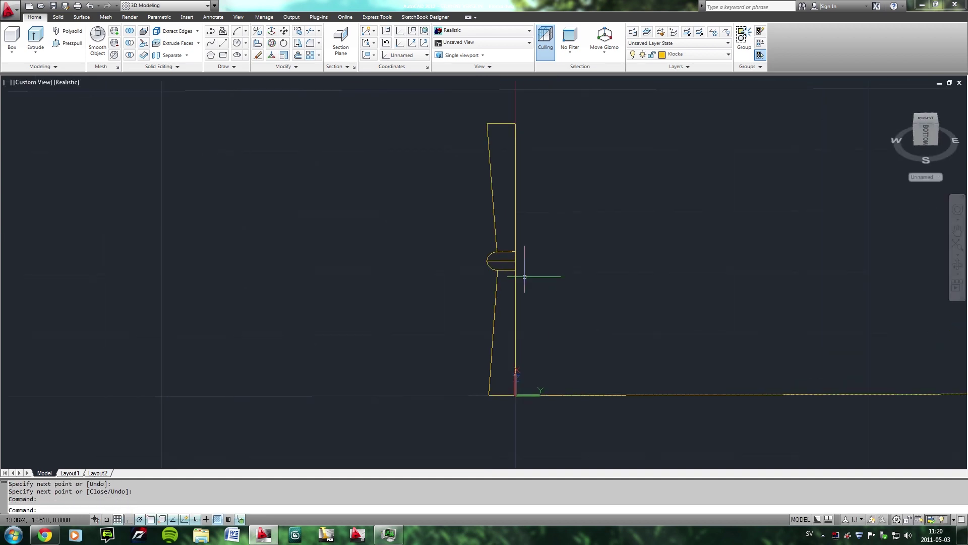
{"action": "type", "text": "tr"}
{"action": "key", "text": "Return"}
{"action": "key", "text": "Return"}
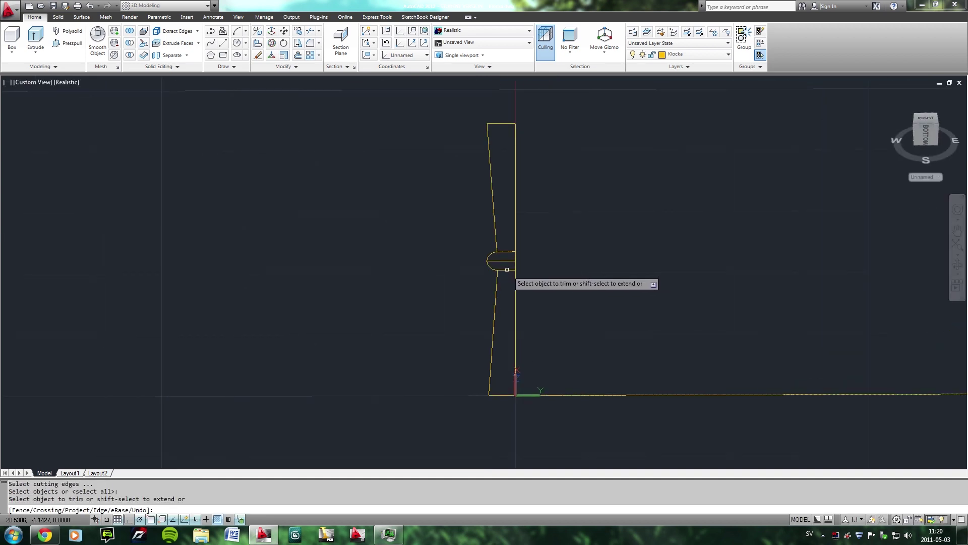
Erase the rounded tab's three straight lines, keeping only its arc.
{"action": "left_click", "coordinate": [506, 260]}
{"action": "key", "text": "Escape"}
{"action": "left_click_drag", "start_coordinate": [512, 250], "coordinate": [499, 272]}
{"action": "key", "text": "Delete"}
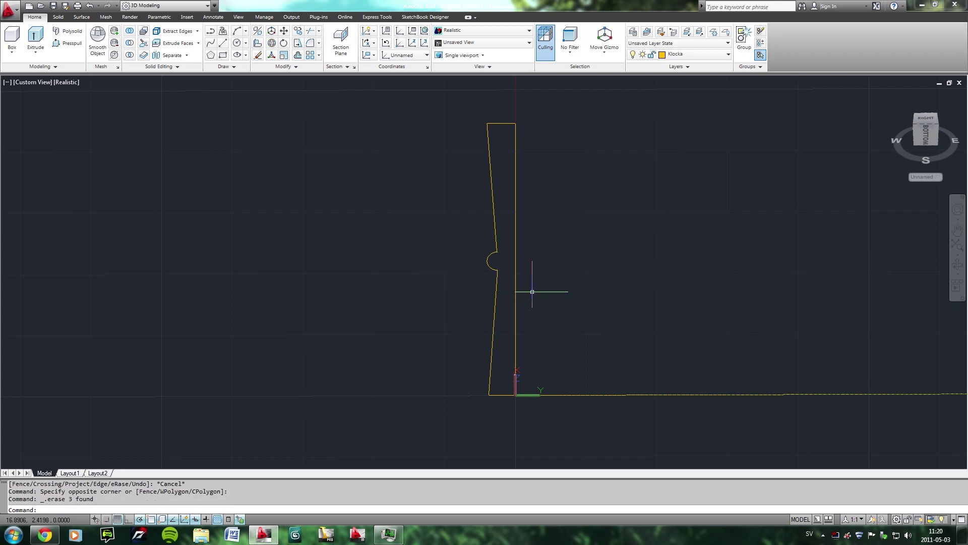
Reset the UCS to World and erase the long bottom line and bottom edge.
{"action": "middle_click_drag", "start_coordinate": [538, 294], "coordinate": [526, 385], "text": "shift"}
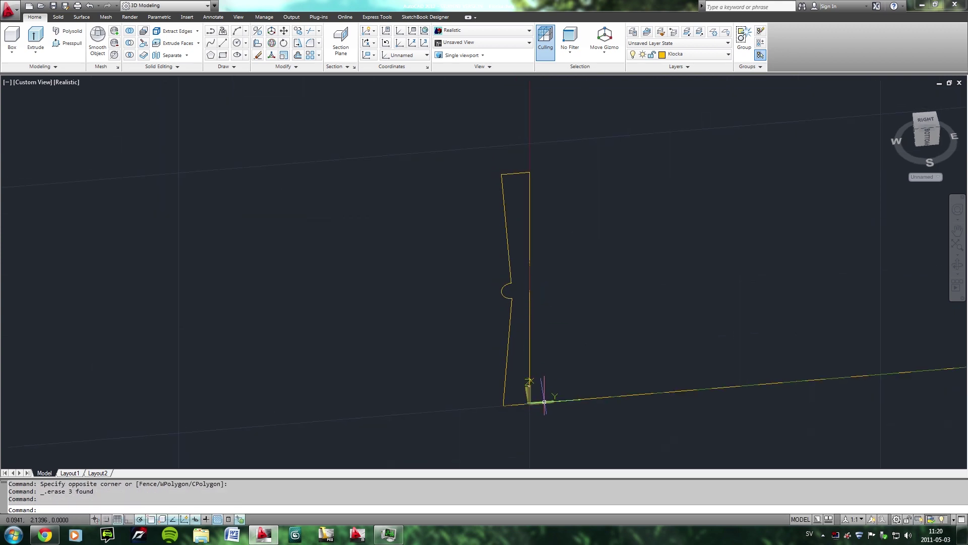
{"action": "right_click", "coordinate": [545, 402]}
{"action": "left_click", "coordinate": [558, 271]}
{"action": "left_click", "coordinate": [574, 365]}
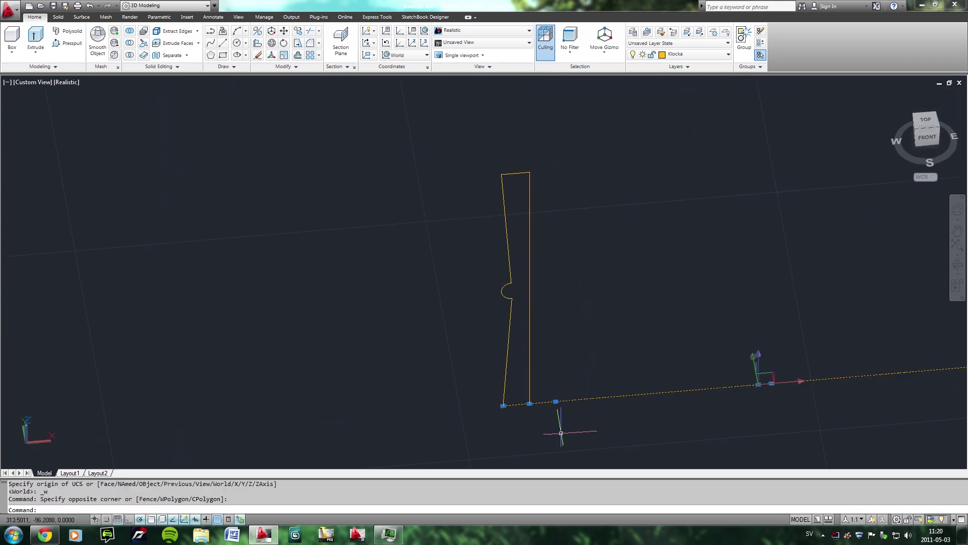
{"action": "left_click", "coordinate": [561, 419]}
{"action": "key", "text": "Delete"}
Abandon the new line and undo the erase, restoring the bottom lines.
{"action": "type", "text": "L"}
{"action": "key", "text": "Return"}
{"action": "left_click", "coordinate": [503, 405]}
{"action": "key", "text": "Escape"}
{"action": "key", "text": "ctrl+z"}
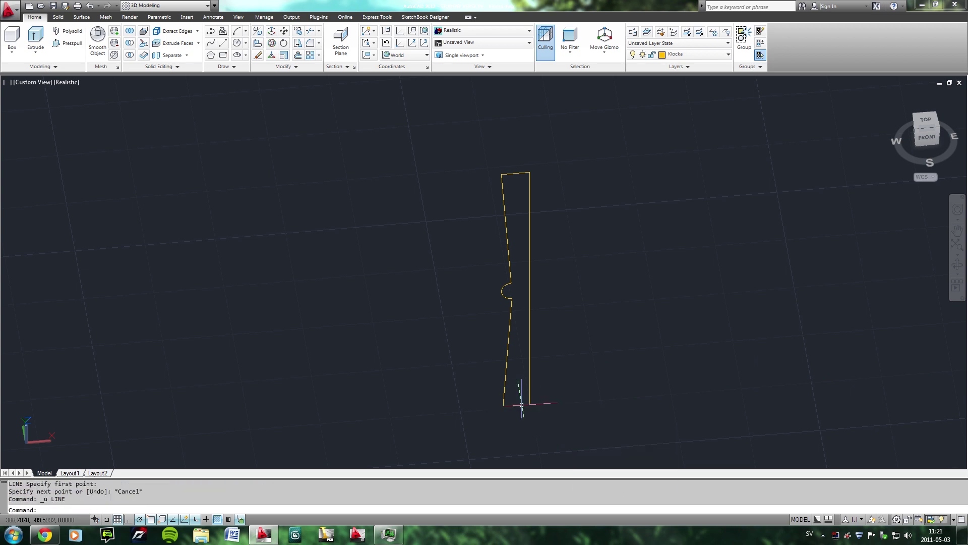
{"action": "key", "text": "ctrl+z"}
{"action": "key", "text": "Escape"}
{"action": "key", "text": "Escape"}
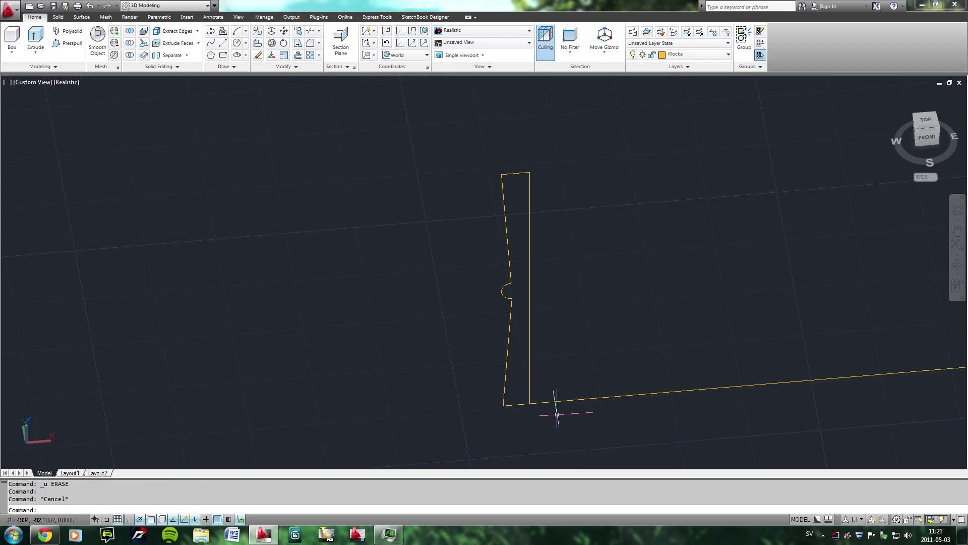
Erase the profile's bottom edge and redraw it ending at the corner.
{"action": "key", "text": "Delete"}
{"action": "type", "text": "l"}
{"action": "key", "text": "Return"}
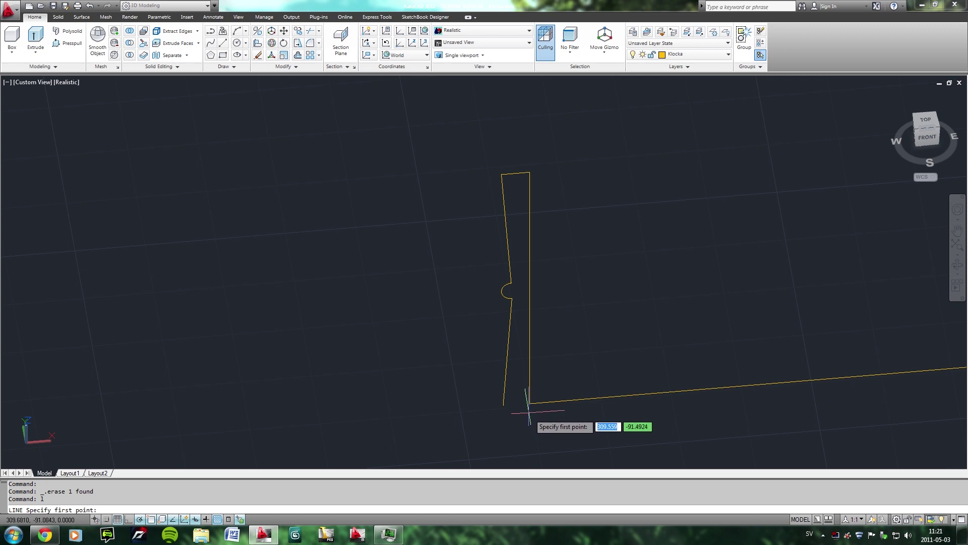
{"action": "left_click", "coordinate": [521, 405]}
{"action": "left_click", "coordinate": [504, 405]}
{"action": "key", "text": "Return"}
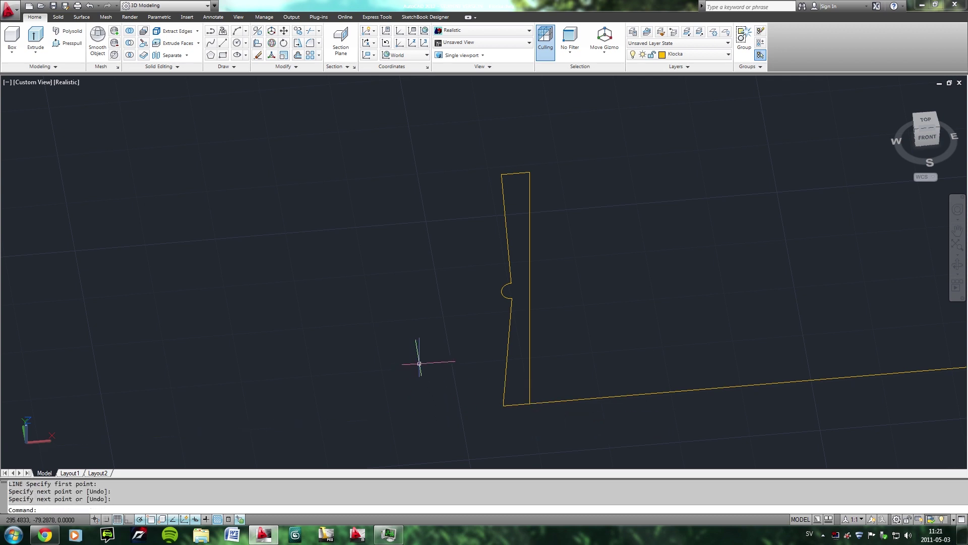
Try to make a region from the window-selected profile edges and bottom edge.
{"action": "type", "text": "region"}
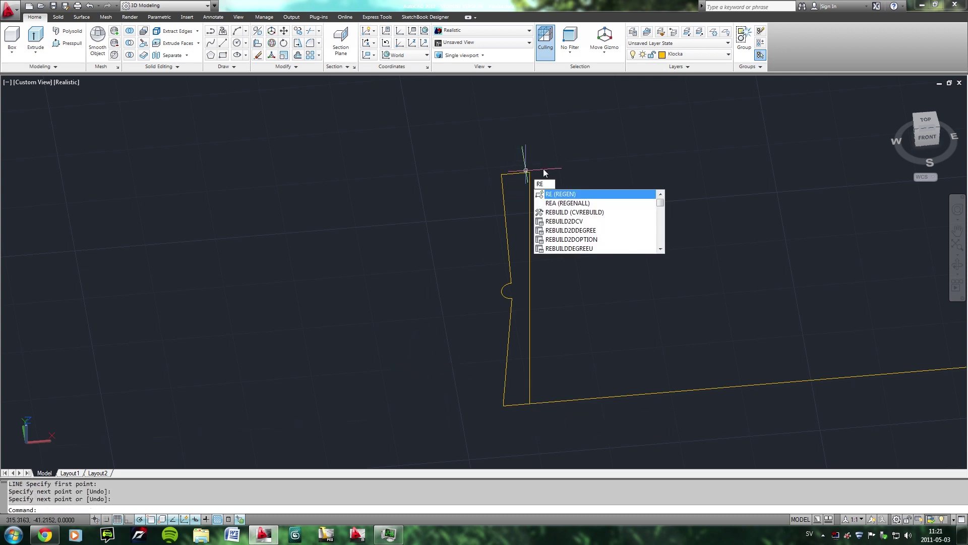
{"action": "key", "text": "Return"}
{"action": "left_click_drag", "start_coordinate": [544, 159], "coordinate": [456, 338]}
{"action": "left_click", "coordinate": [515, 401]}
{"action": "key", "text": "Return"}
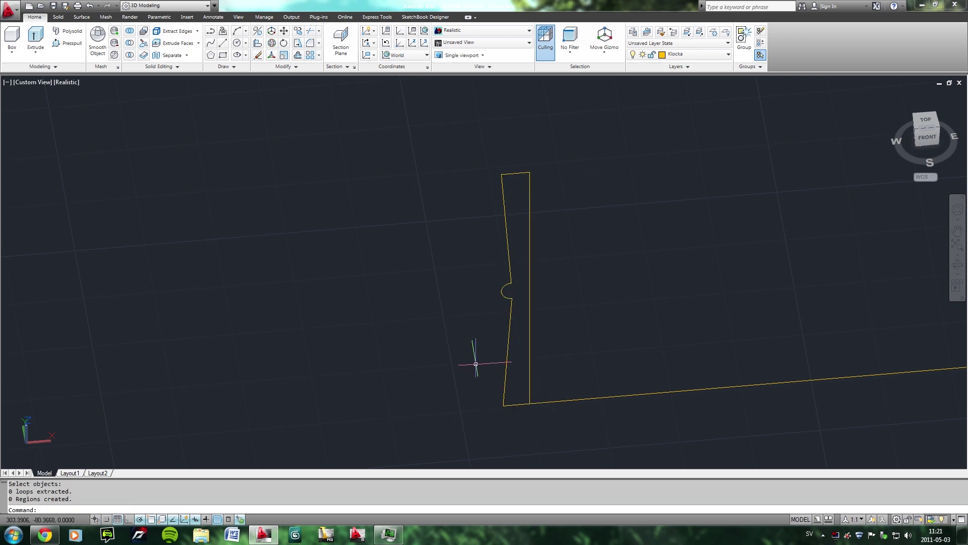
{"action": "type", "text": "PEDIT"}
Convert the profile's edges to polylines and join them with PEDIT Multiple.
{"action": "key", "text": "Return"}
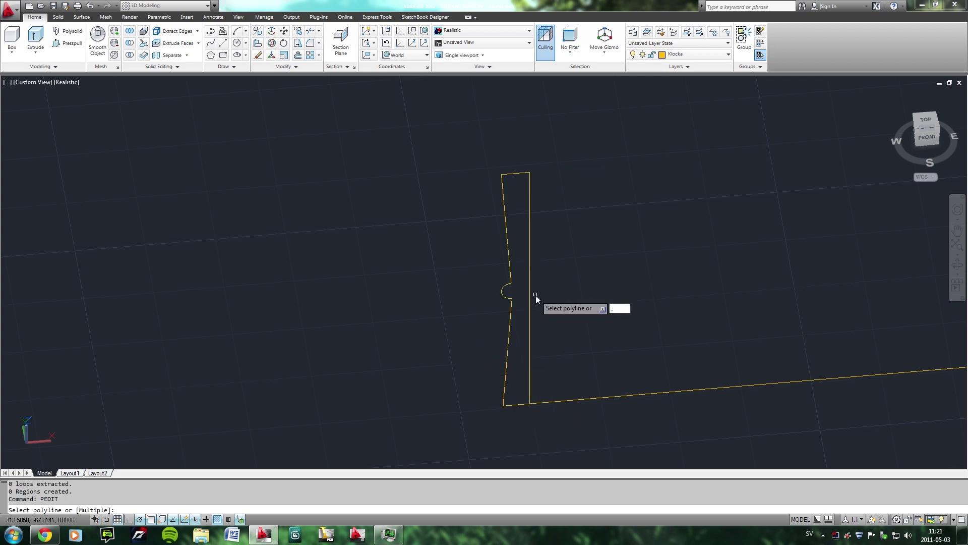
{"action": "type", "text": "m"}
{"action": "key", "text": "Return"}
{"action": "left_click_drag", "start_coordinate": [542, 162], "coordinate": [456, 328]}
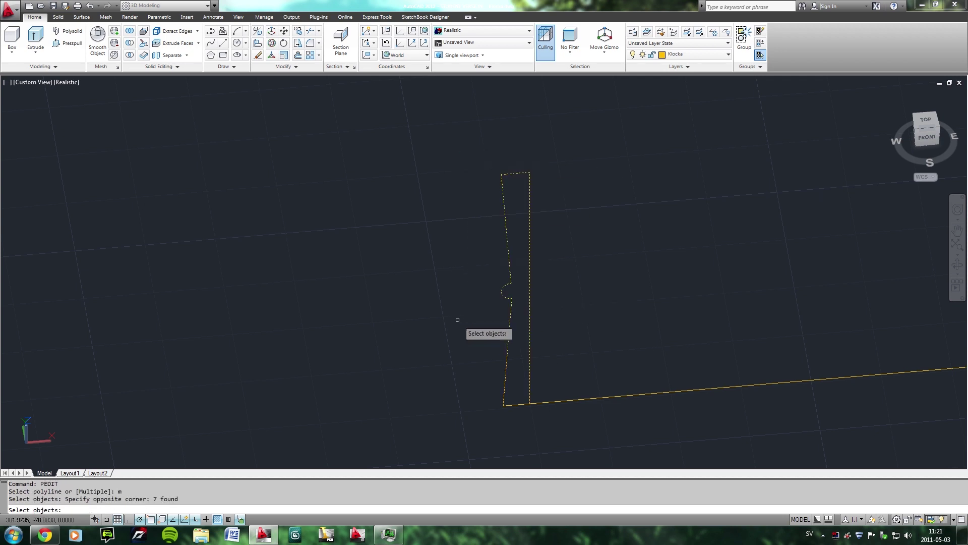
{"action": "left_click", "coordinate": [517, 404]}
{"action": "key", "text": "Return"}
{"action": "key", "text": "Return"}
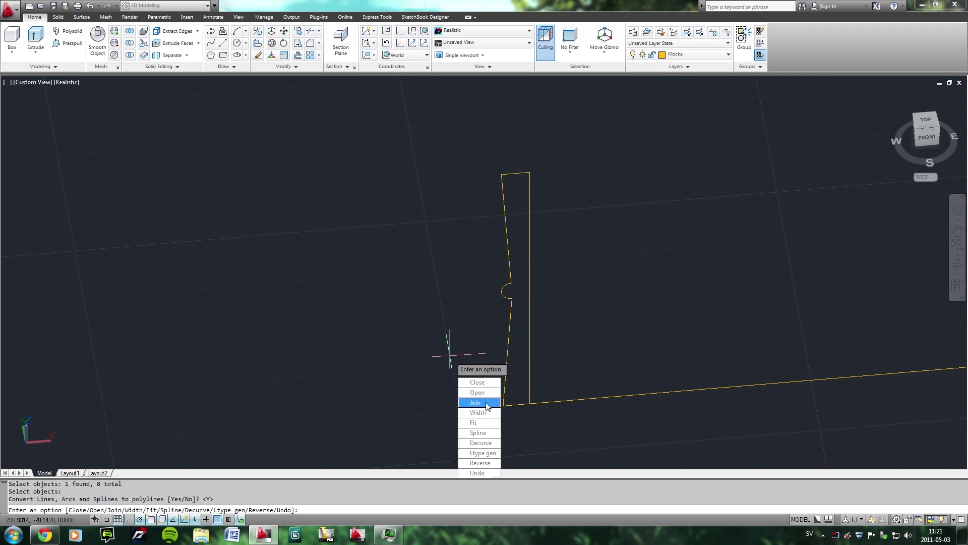
{"action": "left_click", "coordinate": [487, 406]}
{"action": "key", "text": "Return"}
{"action": "key", "text": "Return"}
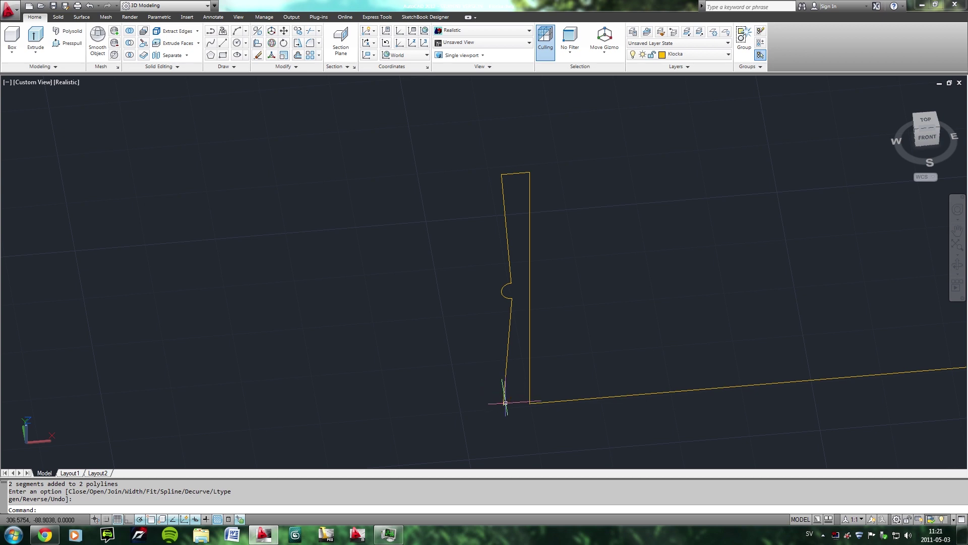
{"action": "type", "text": "l"}
Draw a short line closing the profile's bottom-left gap.
{"action": "key", "text": "Return"}
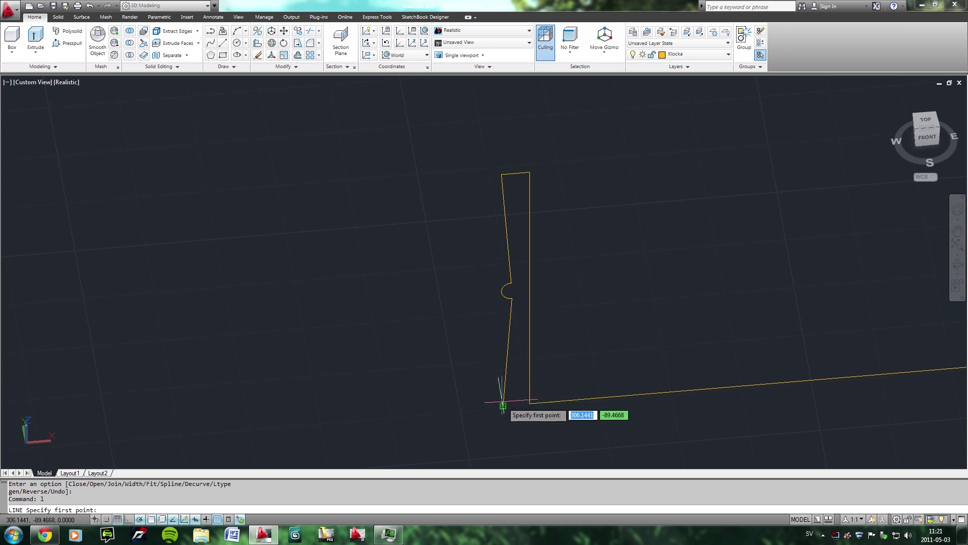
{"action": "left_click", "coordinate": [505, 404]}
{"action": "left_click", "coordinate": [511, 404]}
{"action": "key", "text": "Return"}
{"action": "type", "text": "pe"}
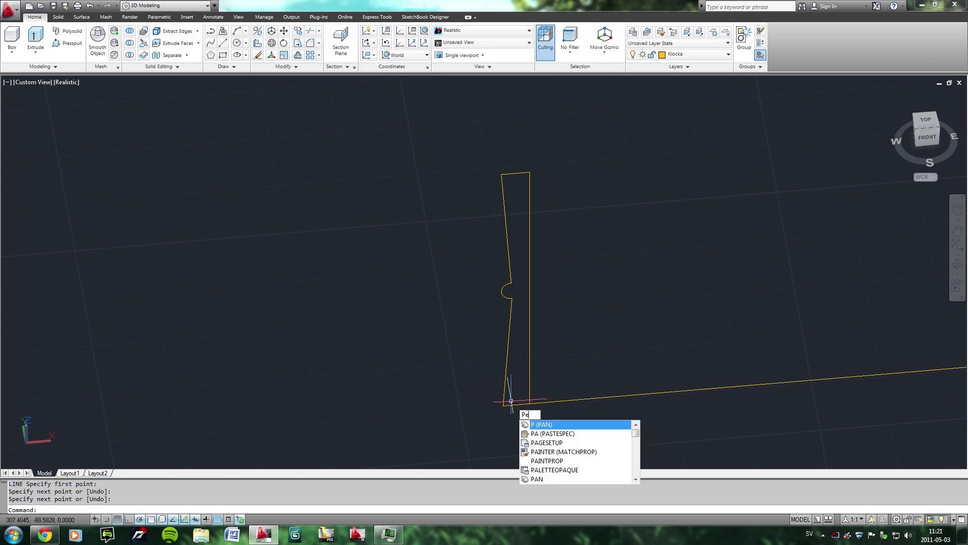
Run PEDIT on the new bottom line without converting it, switching to Multiple.
{"action": "key", "text": "Return"}
{"action": "left_click", "coordinate": [513, 405]}
{"action": "type", "text": "n"}
{"action": "key", "text": "Return"}
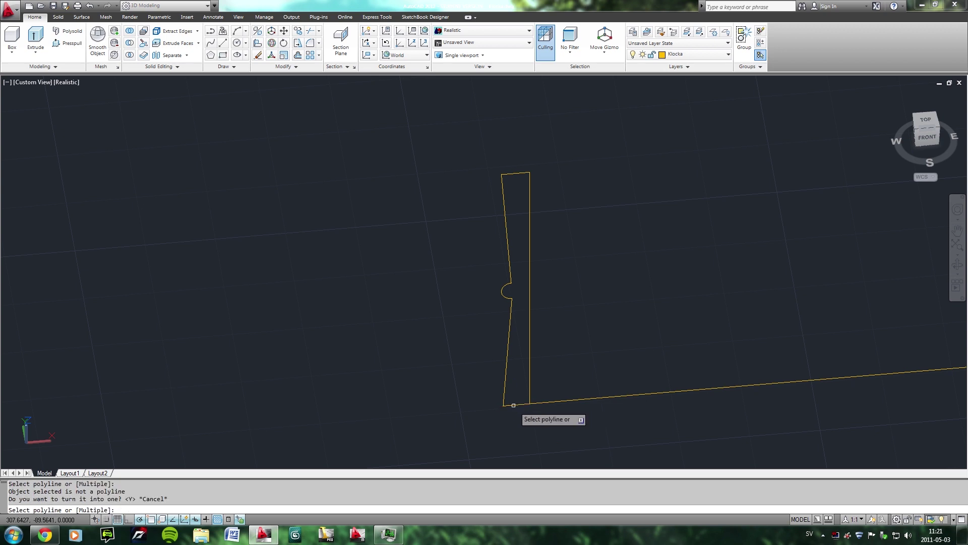
{"action": "type", "text": "j"}
{"action": "key", "text": "Return"}
{"action": "type", "text": "m"}
Close the window-selected profile polylines, then undo the edits to restore the arc notch.
{"action": "key", "text": "Return"}
{"action": "left_click", "coordinate": [555, 153]}
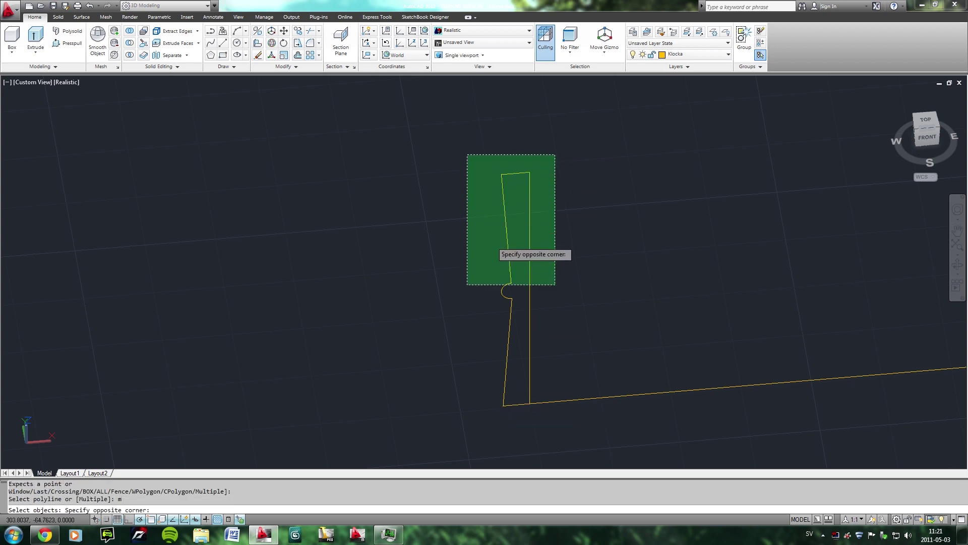
{"action": "left_click", "coordinate": [467, 283]}
{"action": "left_click", "coordinate": [513, 404]}
{"action": "key", "text": "Return"}
{"action": "key", "text": "Return"}
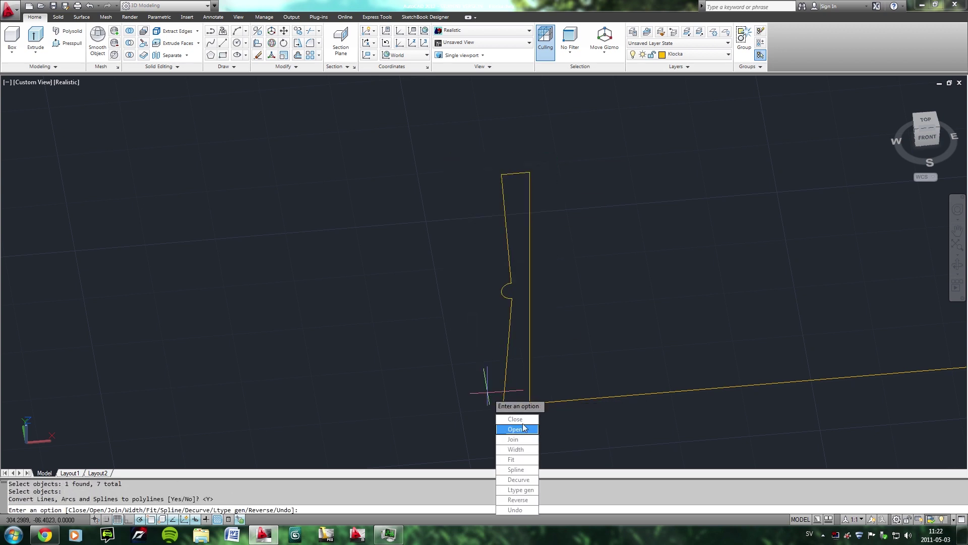
{"action": "left_click", "coordinate": [525, 424]}
{"action": "key", "text": "Return"}
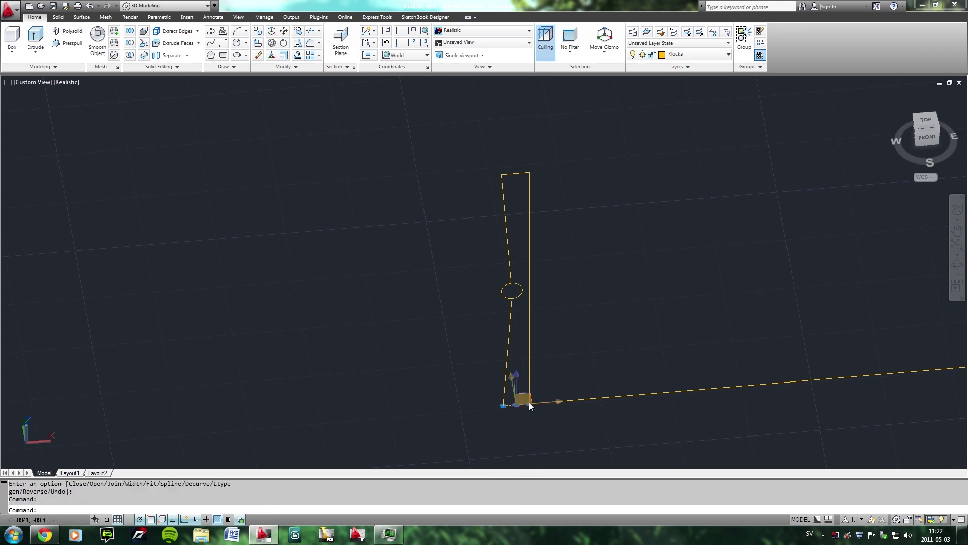
{"action": "key", "text": "ctrl+z"}
{"action": "key", "text": "ctrl+z"}
{"action": "key", "text": "ctrl+z"}
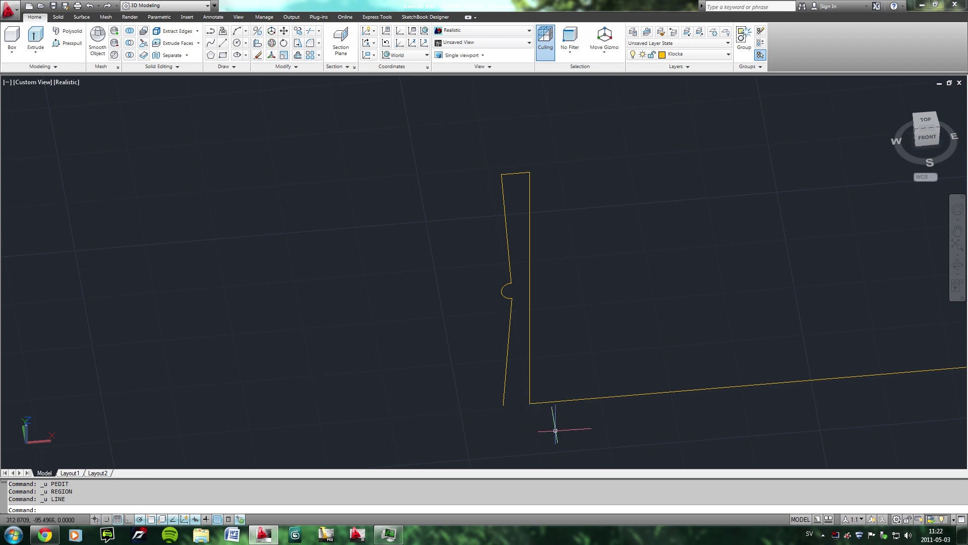
Set a three-point UCS at the profile's bottom corner, X up the profile.
{"action": "right_click", "coordinate": [48, 444]}
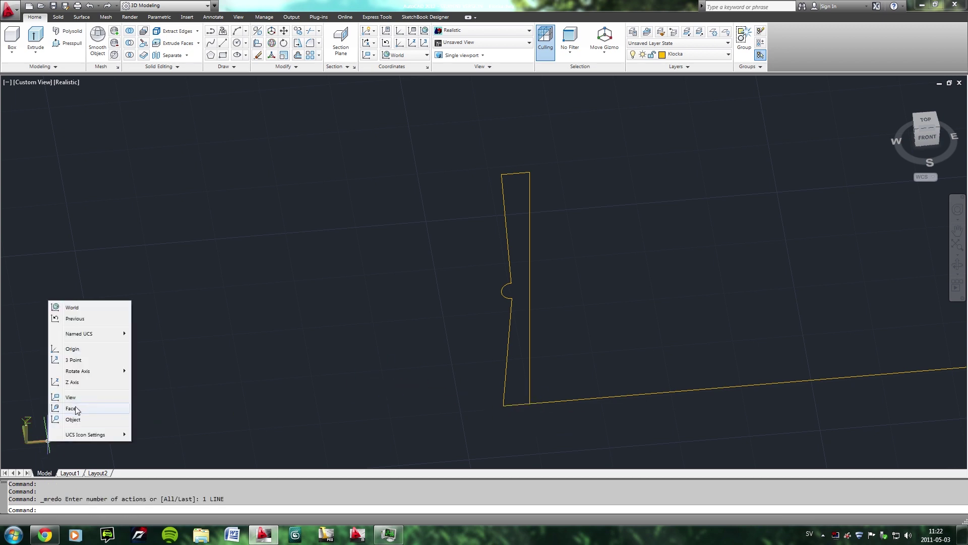
{"action": "left_click", "coordinate": [76, 402]}
{"action": "left_click", "coordinate": [528, 403]}
{"action": "left_click", "coordinate": [529, 190]}
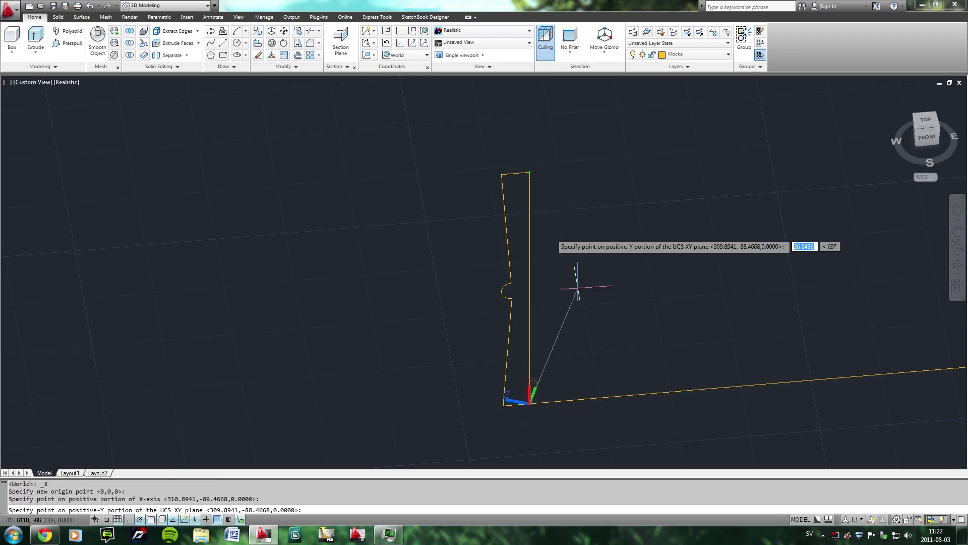
{"action": "left_click", "coordinate": [778, 347]}
{"action": "type", "text": "reg"}
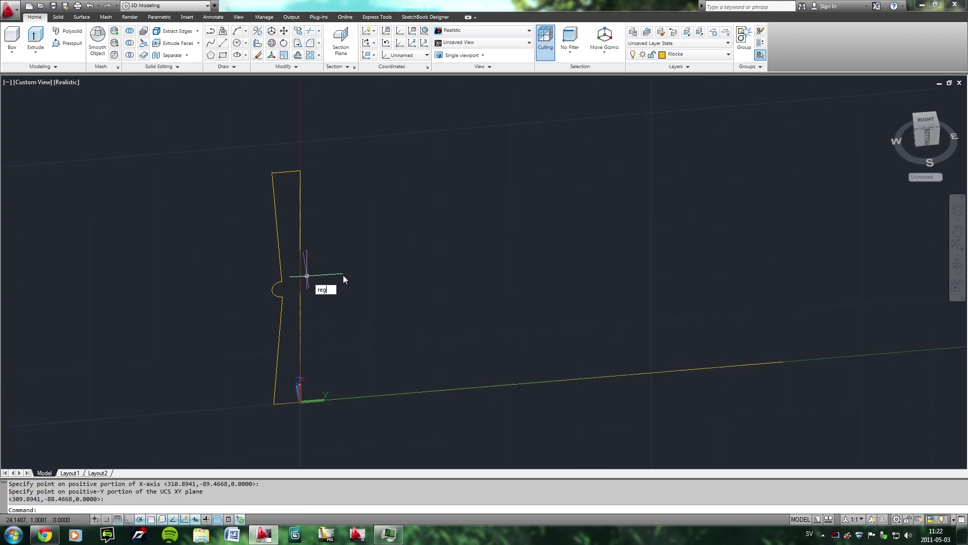
Create a closed boundary polyline inside the profile, picking it via selection cycling.
{"action": "key", "text": "Return"}
{"action": "left_click", "coordinate": [340, 140]}
{"action": "left_click", "coordinate": [251, 304]}
{"action": "key", "text": "Return"}
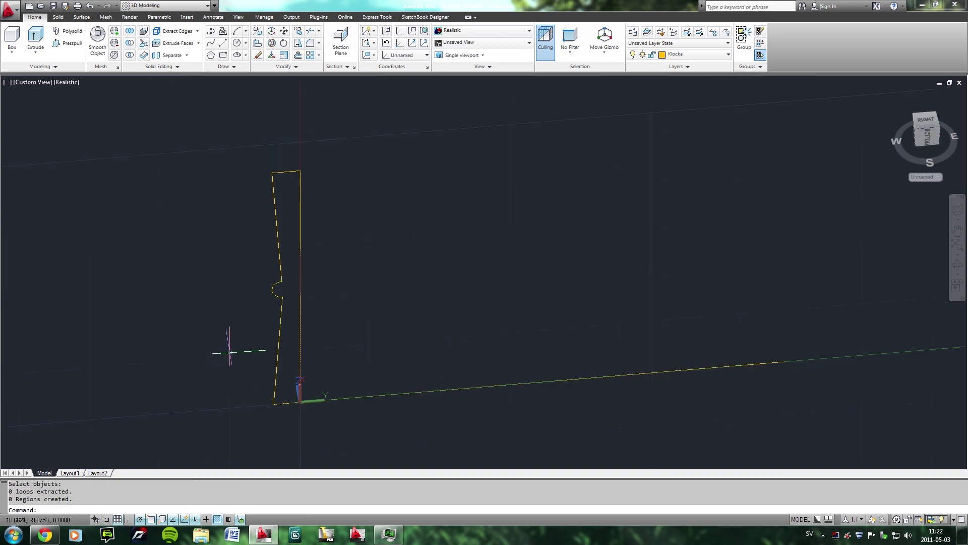
{"action": "type", "text": "BOUND"}
{"action": "key", "text": "Return"}
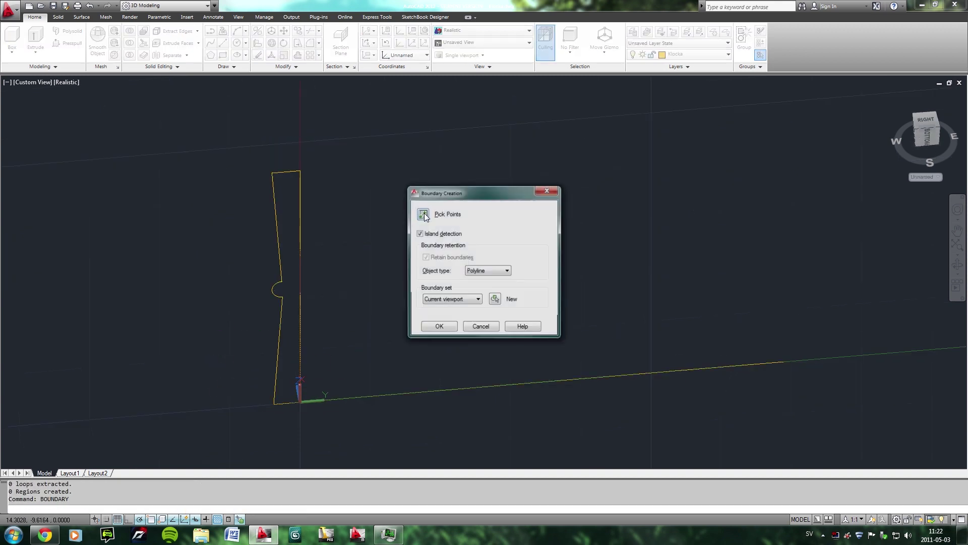
{"action": "left_click", "coordinate": [418, 213]}
{"action": "key", "text": "Return"}
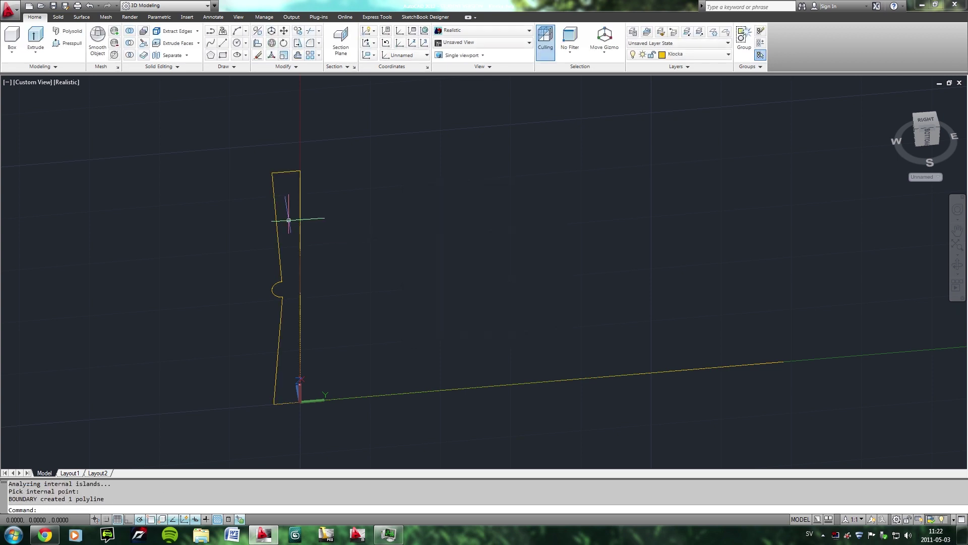
{"action": "left_click", "coordinate": [300, 239]}
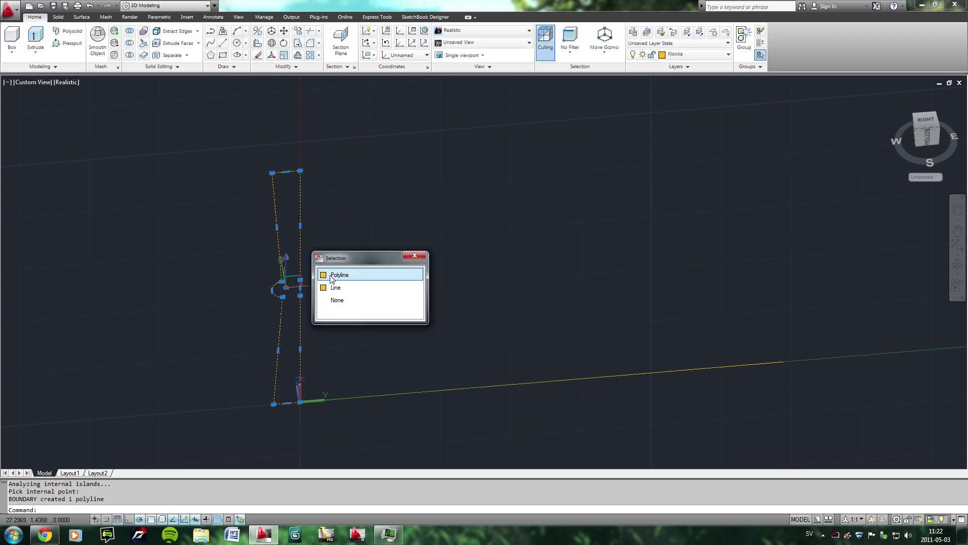
{"action": "left_click", "coordinate": [329, 273]}
Move the boundary polyline aside to the left.
{"action": "key", "text": "Return"}
{"action": "left_click", "coordinate": [300, 402]}
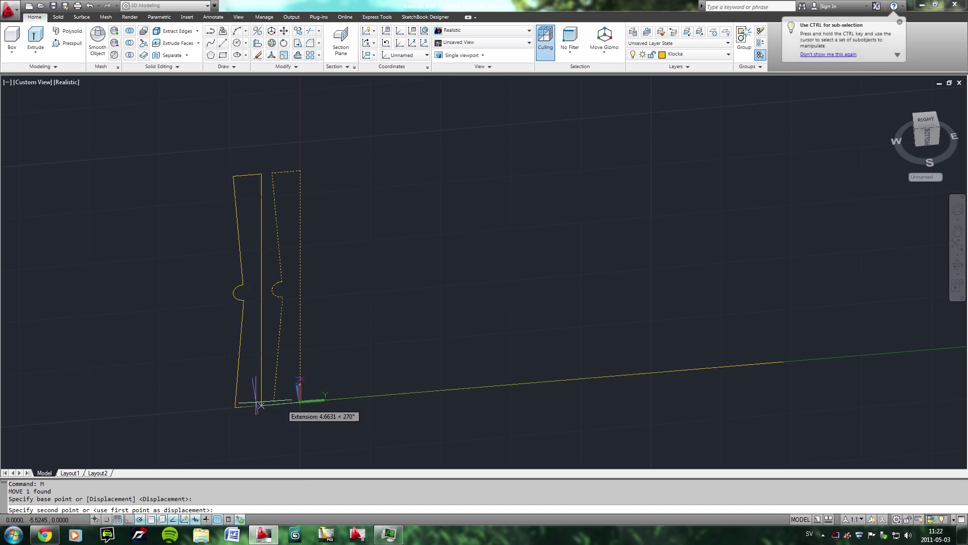
{"action": "left_click", "coordinate": [271, 350]}
{"action": "key", "text": "Return"}
{"action": "key", "text": "Escape"}
Erase the overlapping duplicate outlines and the small leftover object.
{"action": "left_click_drag", "start_coordinate": [320, 147], "coordinate": [277, 320]}
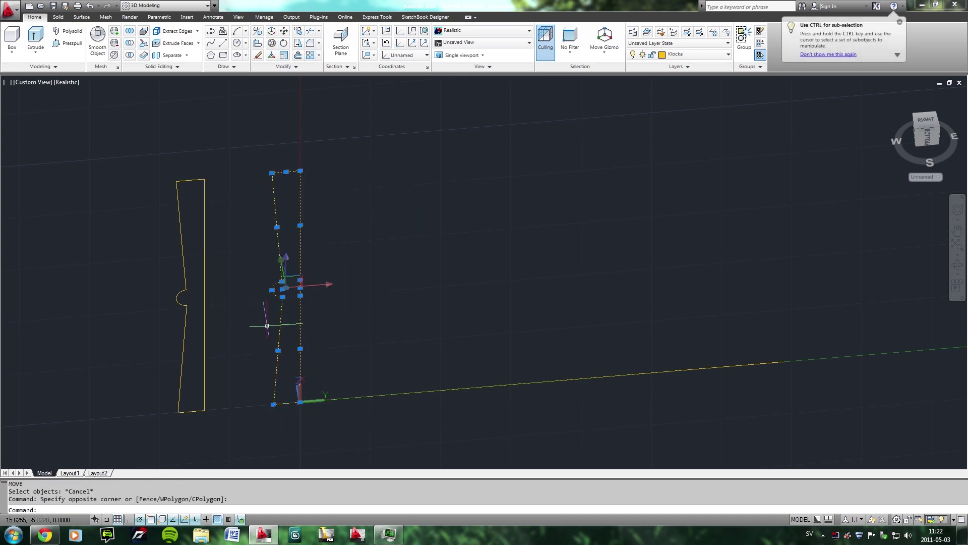
{"action": "key", "text": "Delete"}
{"action": "left_click_drag", "start_coordinate": [281, 401], "coordinate": [286, 402]}
{"action": "key", "text": "Delete"}
Move the profile back so its bottom-right corner sits at the UCS origin.
{"action": "left_click_drag", "start_coordinate": [230, 162], "coordinate": [138, 424]}
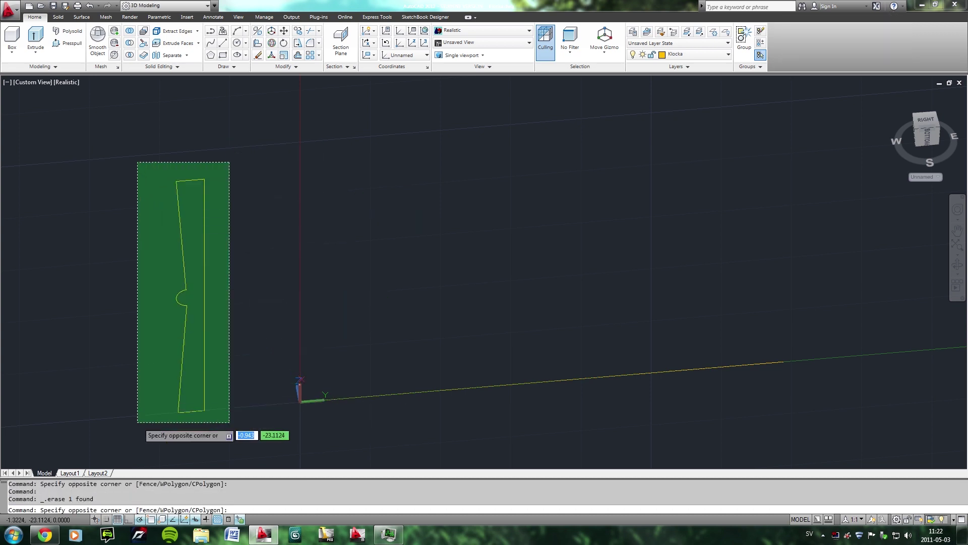
{"action": "type", "text": "m"}
{"action": "key", "text": "Return"}
{"action": "left_click", "coordinate": [204, 409]}
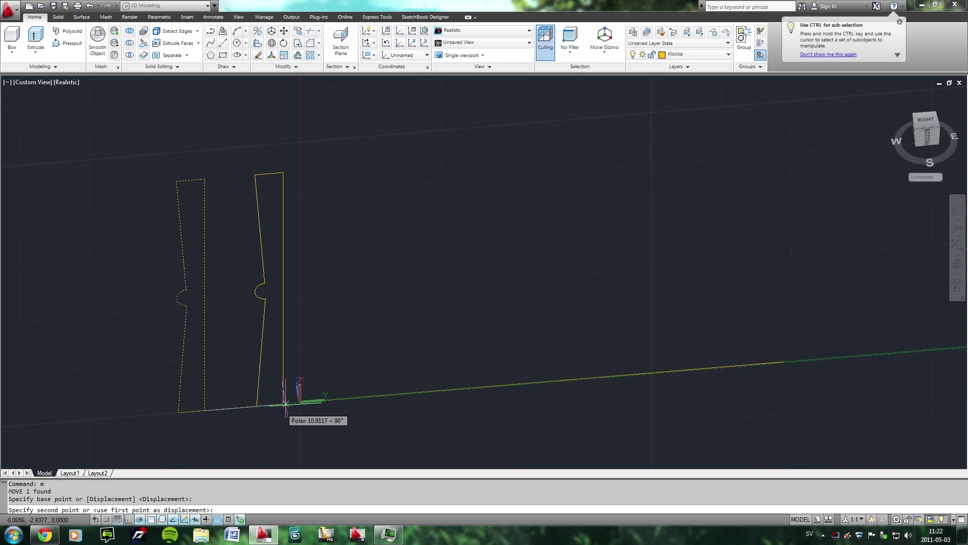
{"action": "left_click", "coordinate": [300, 402]}
Revolve the profile 360° about the vertical axis from the origin upward.
{"action": "left_click", "coordinate": [58, 16]}
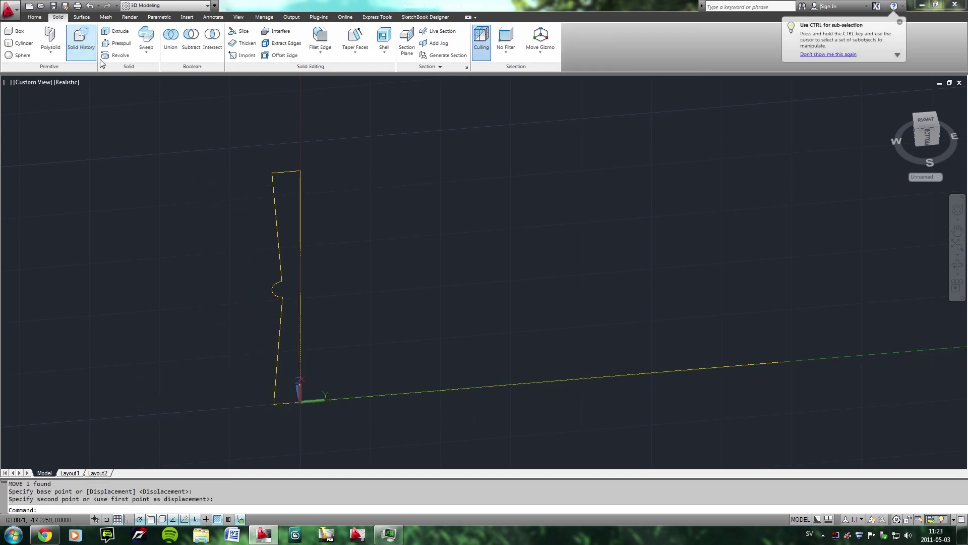
{"action": "left_click", "coordinate": [120, 55]}
{"action": "left_click", "coordinate": [300, 174]}
{"action": "key", "text": "Return"}
{"action": "left_click", "coordinate": [300, 401]}
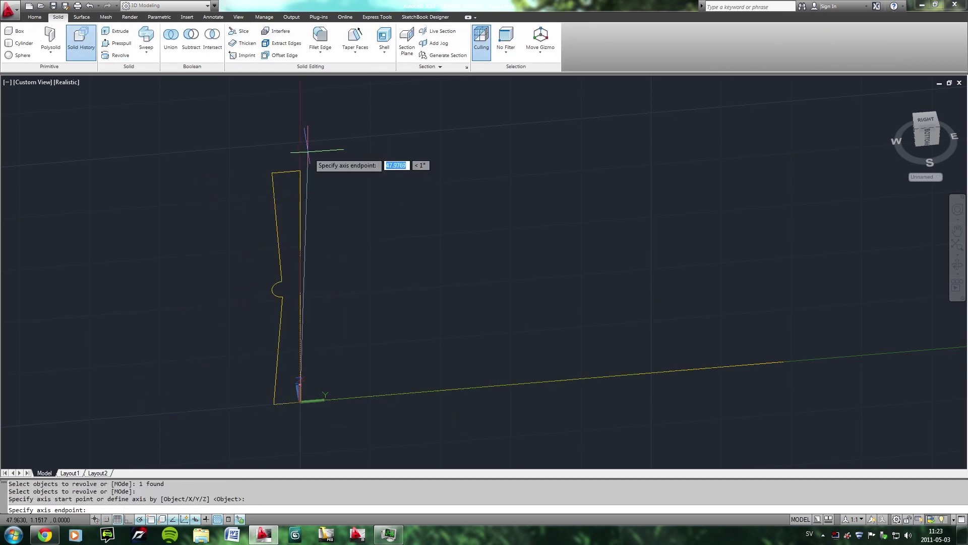
{"action": "left_click", "coordinate": [300, 151]}
{"action": "key", "text": "Return"}
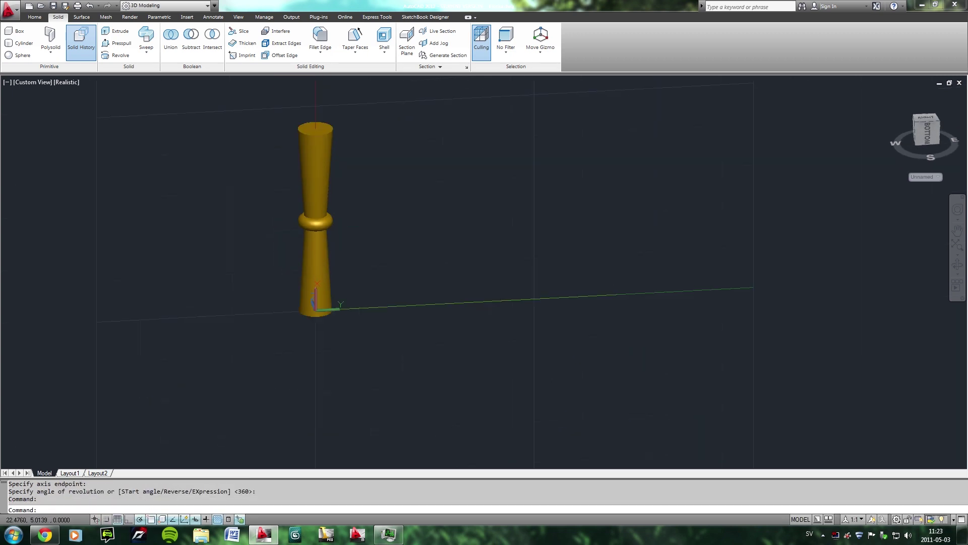
Pan and orbit the view around the new pillar.
{"action": "middle_click_drag", "start_coordinate": [333, 250], "coordinate": [277, 257]}
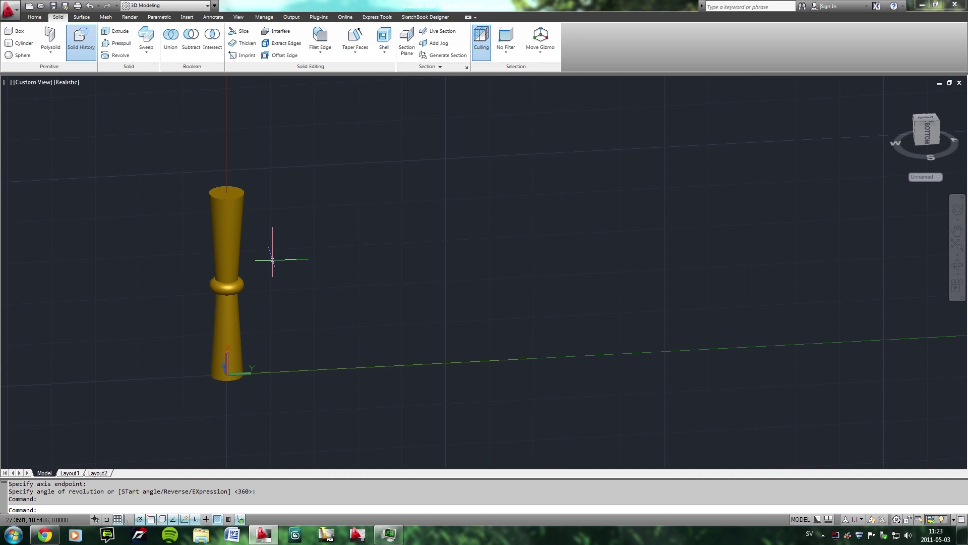
{"action": "mouse_move", "coordinate": [274, 258]}
{"action": "middle_mouse_down", "text": "shift"}
{"action": "mouse_move", "coordinate": [271, 286]}
{"action": "mouse_move", "coordinate": [303, 231]}
{"action": "mouse_move", "coordinate": [120, 466]}
{"action": "middle_mouse_up", "text": "shift"}
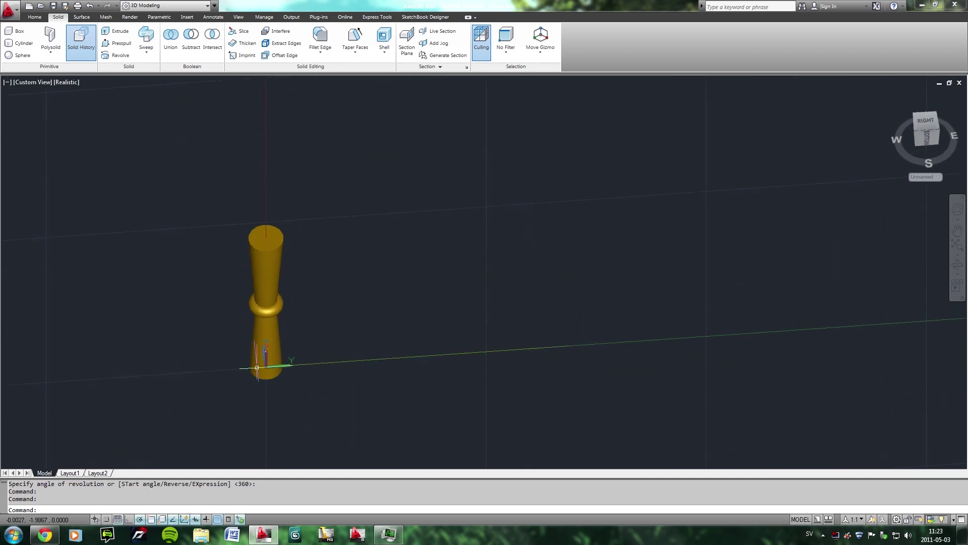
{"action": "right_click", "coordinate": [281, 367]}
Reset the UCS to World and draw a radius-6 circle centred on the pillar top.
{"action": "left_click", "coordinate": [283, 376]}
{"action": "middle_click_drag", "start_coordinate": [283, 371], "coordinate": [308, 238], "text": "shift"}
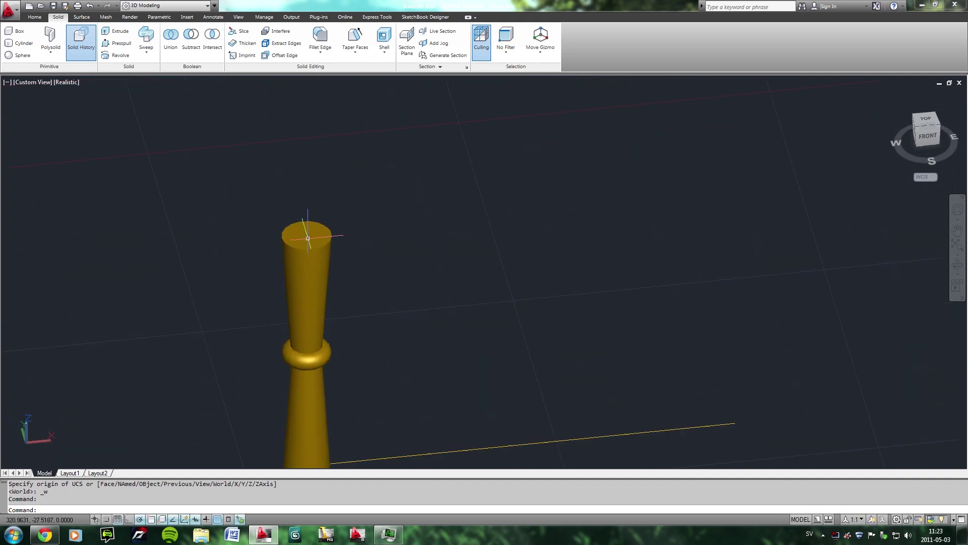
{"action": "scroll", "coordinate": [308, 237], "scroll_direction": "up", "scroll_amount": 2}
{"action": "type", "text": "c"}
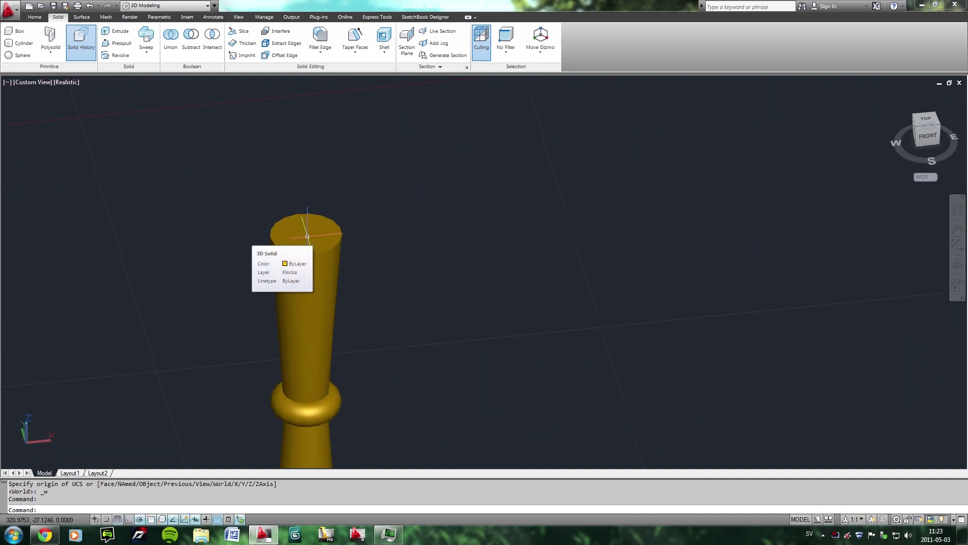
{"action": "key", "text": "Return"}
{"action": "left_click", "coordinate": [306, 233]}
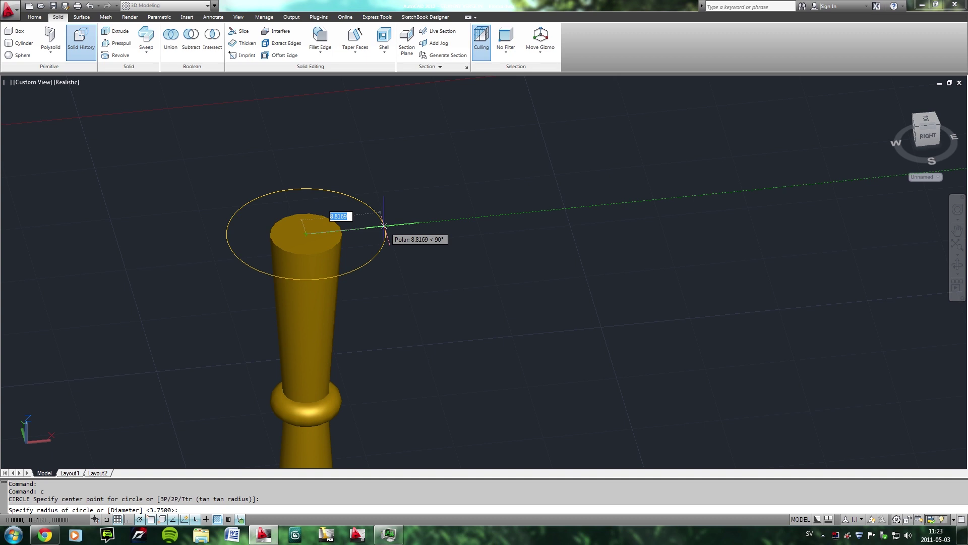
{"action": "type", "text": "6"}
{"action": "key", "text": "Return"}
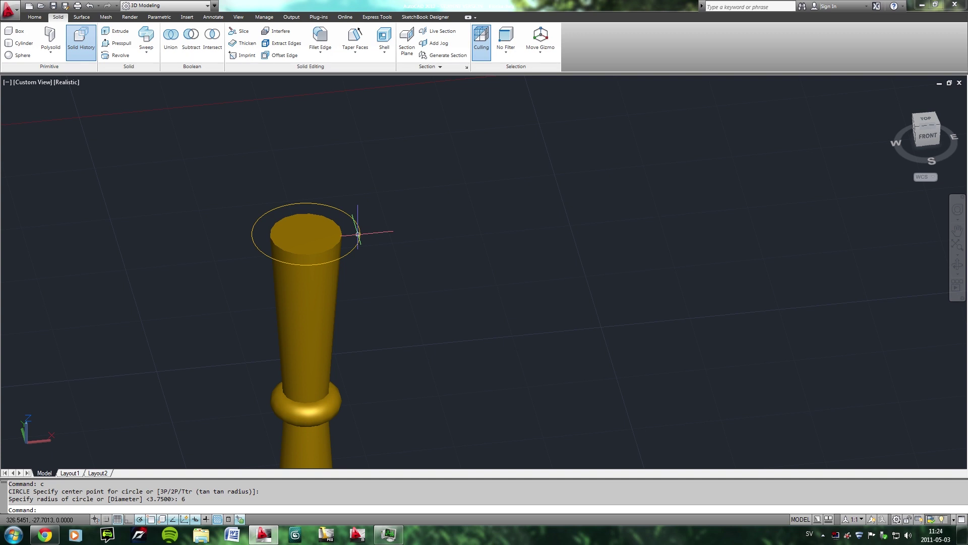
{"action": "scroll", "coordinate": [358, 234], "scroll_direction": "down", "scroll_amount": 2}
{"action": "scroll", "coordinate": [358, 233], "scroll_direction": "down", "scroll_amount": 1}
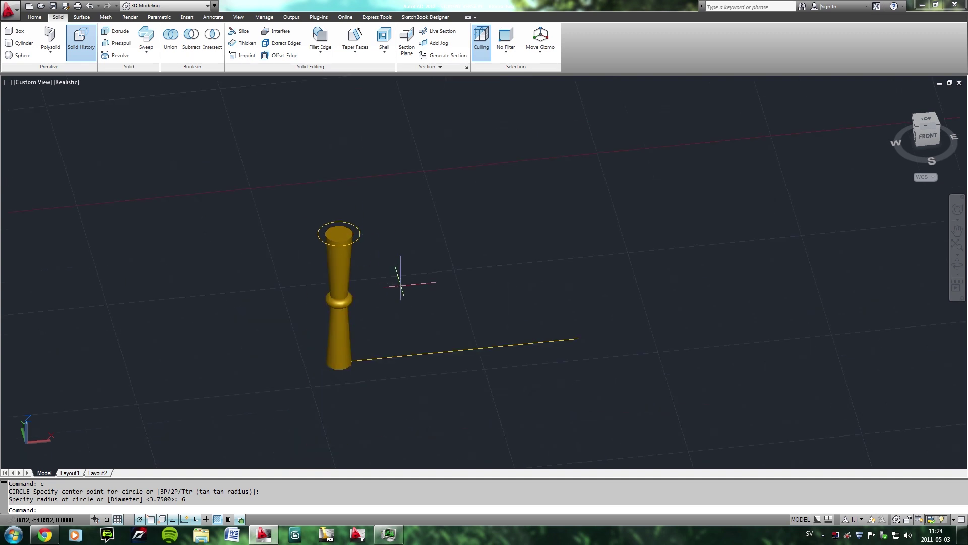
Copy the yellow line to a position lower and in front.
{"action": "type", "text": "co"}
{"action": "key", "text": "Return"}
{"action": "left_click", "coordinate": [411, 355]}
{"action": "key", "text": "Return"}
{"action": "left_click", "coordinate": [577, 338]}
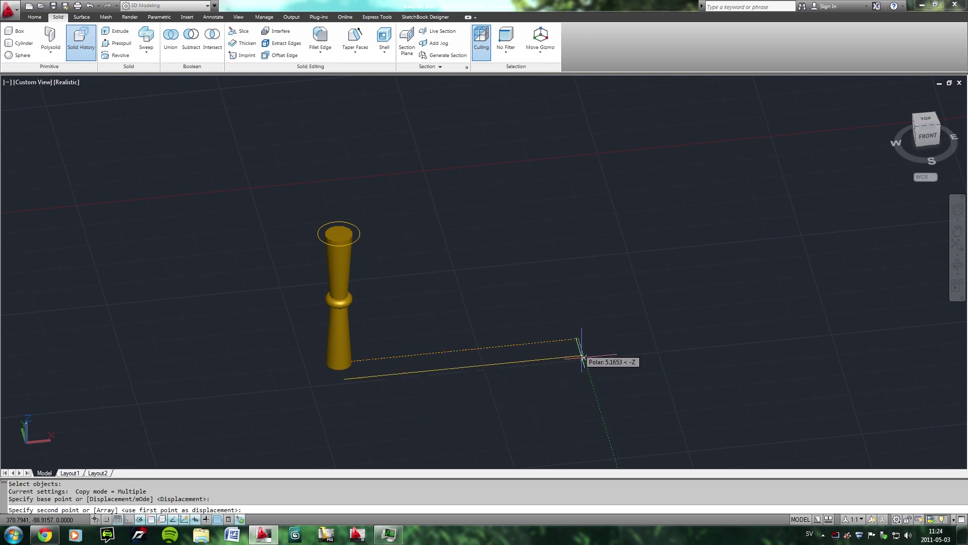
{"action": "left_click", "coordinate": [592, 389]}
{"action": "key", "text": "Return"}
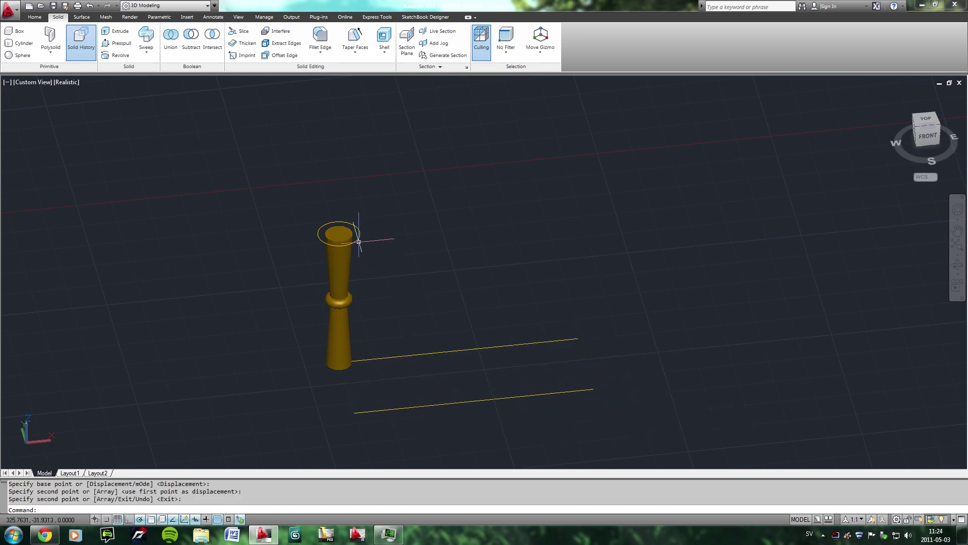
Move the copied line off to the right, abandoning a move of the top circle.
{"action": "left_click", "coordinate": [358, 241]}
{"action": "type", "text": "m"}
{"action": "key", "text": "Return"}
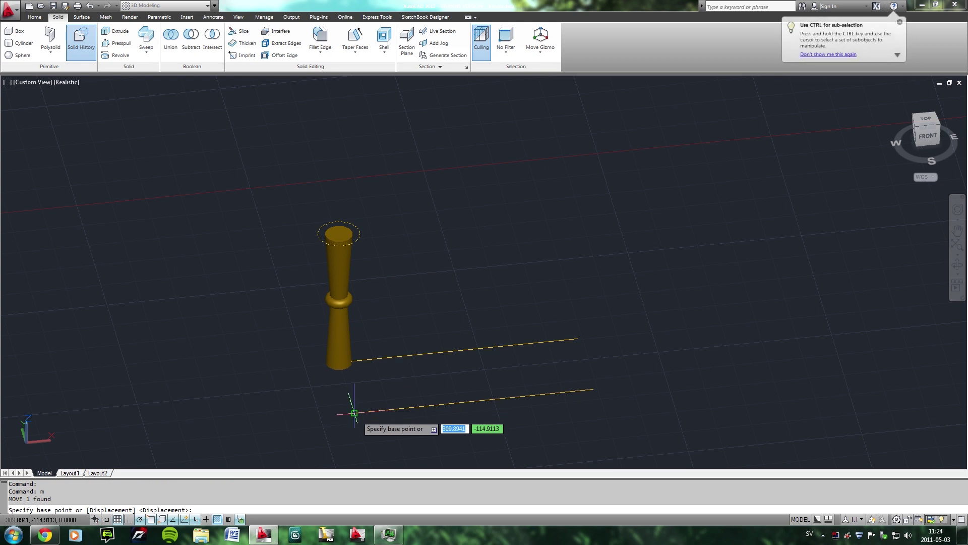
{"action": "left_click", "coordinate": [346, 400]}
{"action": "key", "text": "Escape"}
{"action": "type", "text": "m"}
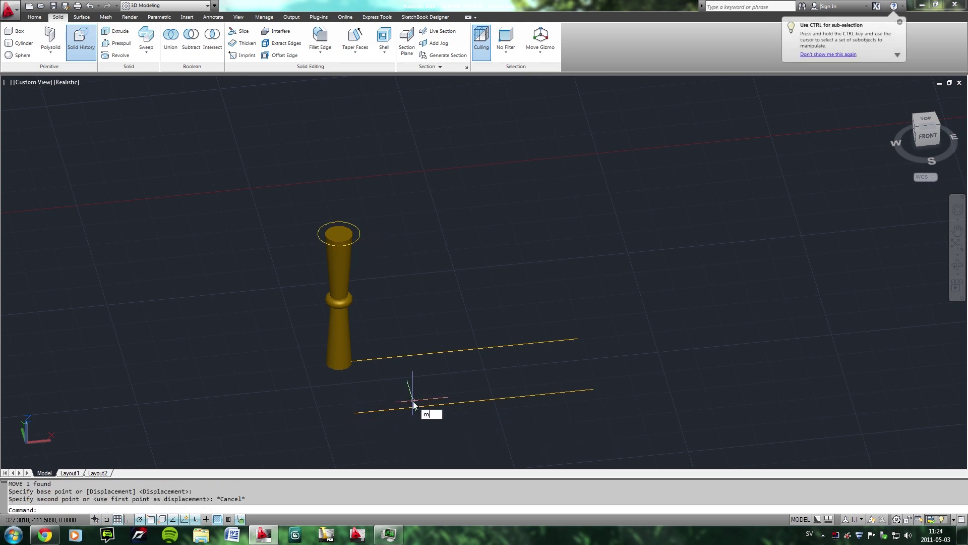
{"action": "key", "text": "Return"}
{"action": "scroll", "coordinate": [413, 401], "scroll_direction": "down", "scroll_amount": 4}
{"action": "left_click", "coordinate": [403, 405]}
{"action": "key", "text": "Return"}
{"action": "left_click", "coordinate": [388, 411]}
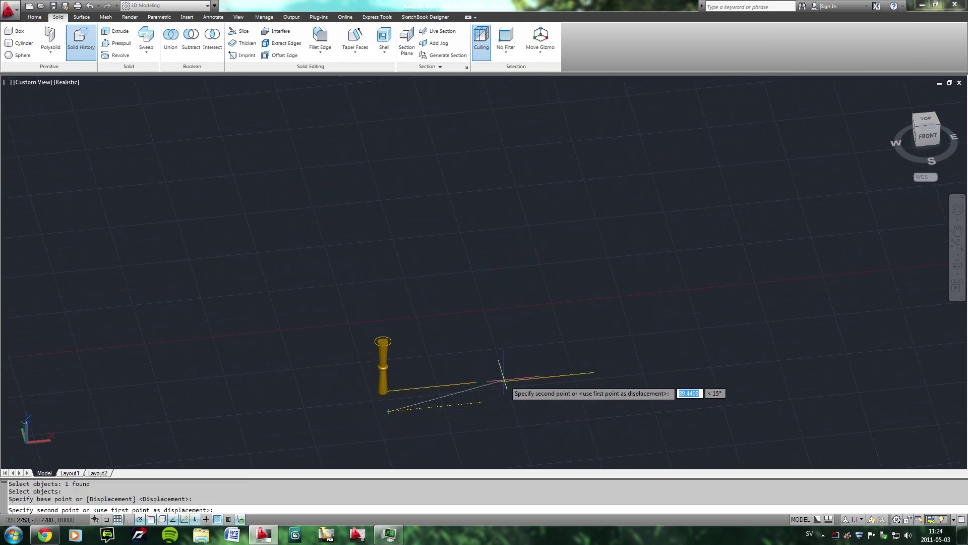
{"action": "left_click", "coordinate": [525, 356]}
Draw a radius-6 circle centred at the copied line's end.
{"action": "scroll", "coordinate": [525, 356], "scroll_direction": "up", "scroll_amount": 1}
{"action": "type", "text": "c"}
{"action": "key", "text": "Return"}
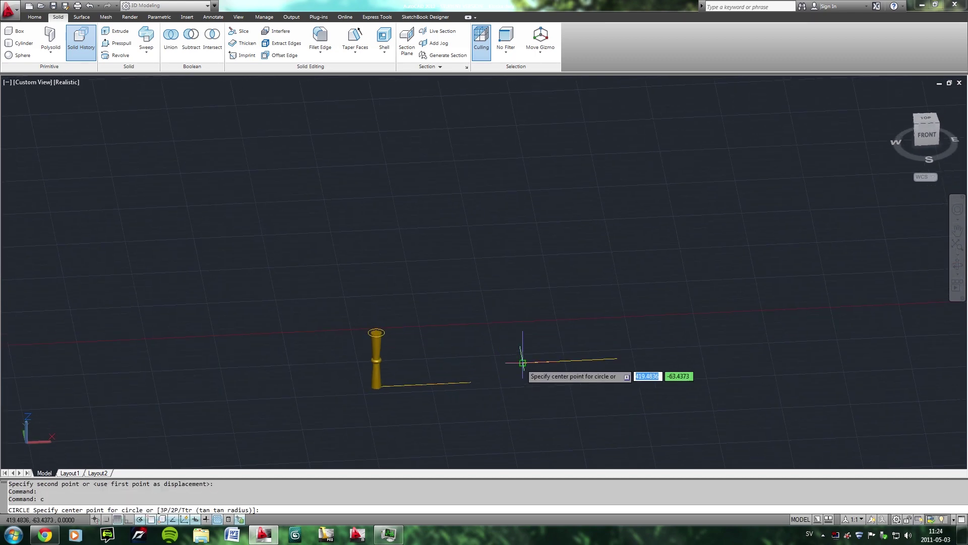
{"action": "left_click", "coordinate": [522, 363]}
{"action": "type", "text": "6"}
{"action": "key", "text": "Return"}
{"action": "scroll", "coordinate": [610, 387], "scroll_direction": "up", "scroll_amount": 3}
{"action": "middle_click_drag", "start_coordinate": [444, 260], "coordinate": [382, 286]}
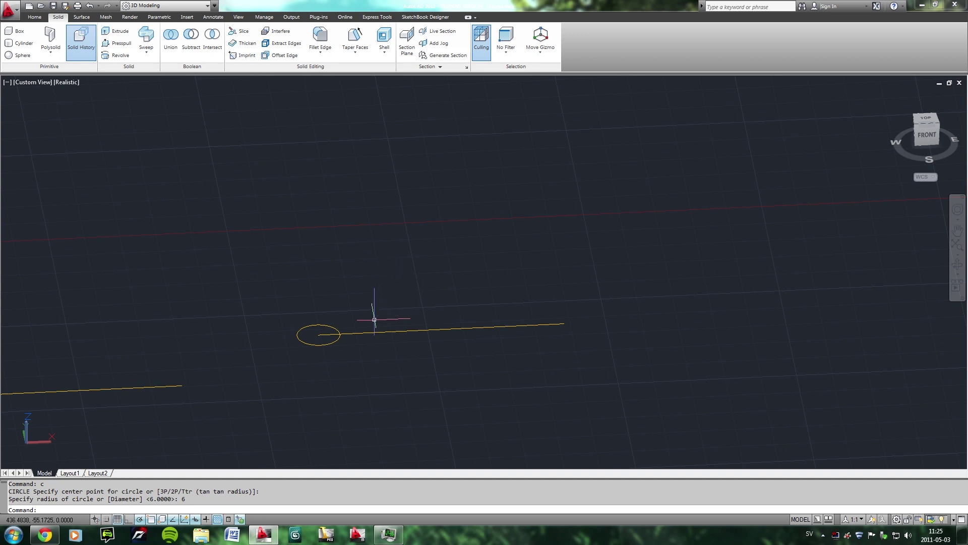
Draw a 43-unit line starting below the circle.
{"action": "type", "text": "l"}
{"action": "key", "text": "Return"}
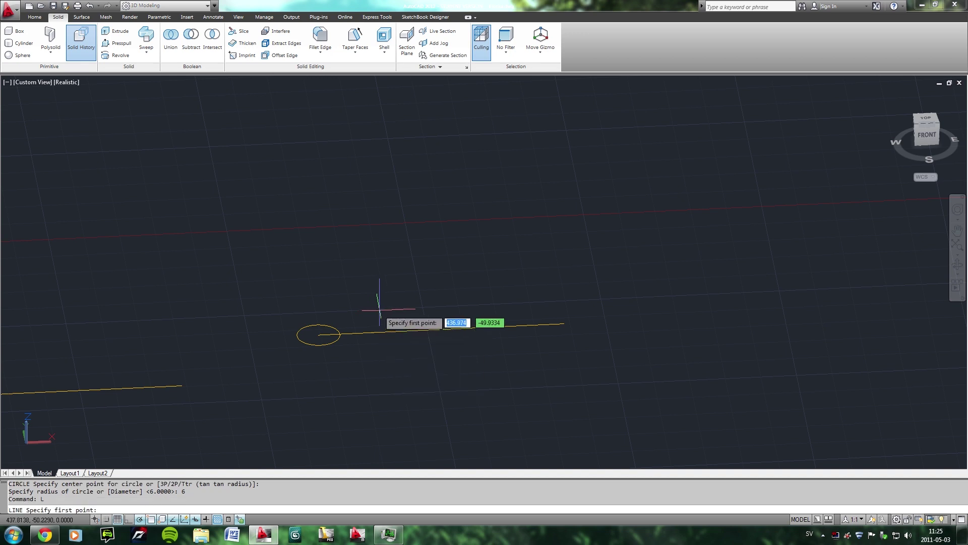
{"action": "middle_click_drag", "start_coordinate": [423, 381], "coordinate": [443, 411], "text": "shift"}
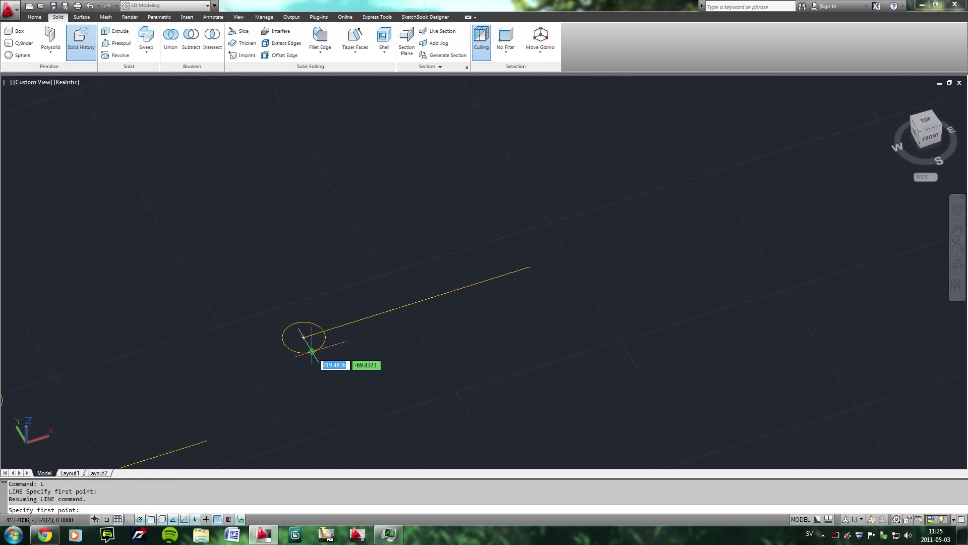
{"action": "left_click", "coordinate": [417, 301]}
{"action": "key", "text": "Escape"}
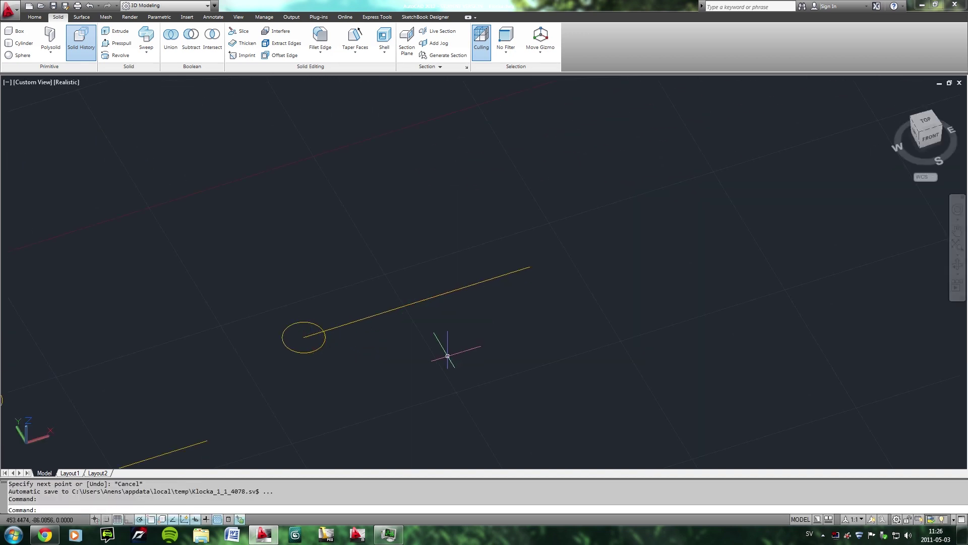
{"action": "type", "text": "l"}
{"action": "key", "text": "Return"}
{"action": "left_click", "coordinate": [392, 377]}
{"action": "type", "text": "43"}
{"action": "key", "text": "Return"}
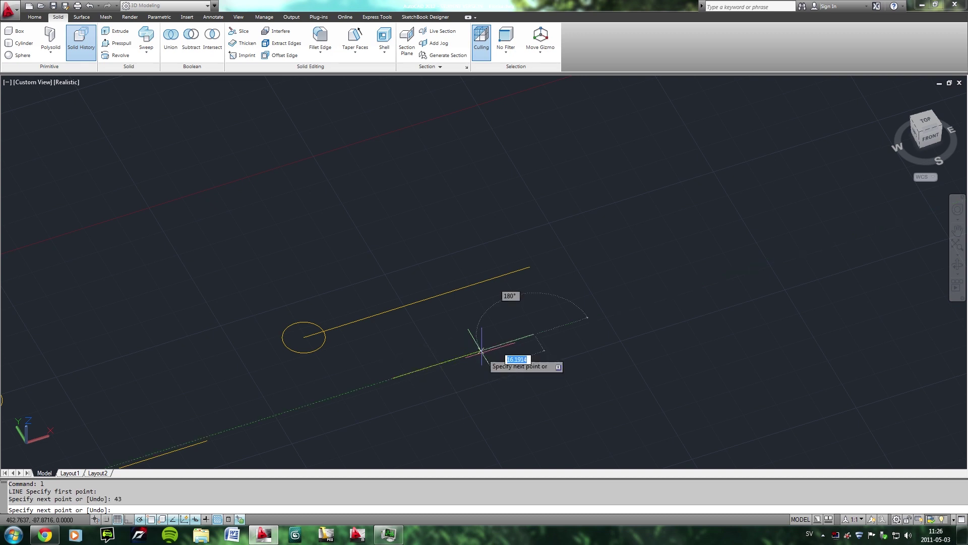
{"action": "key", "text": "Return"}
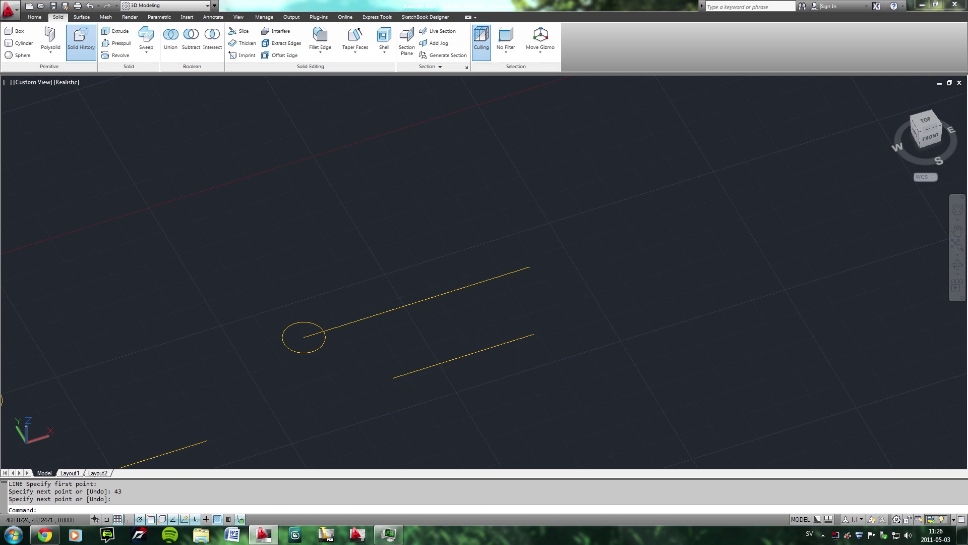
Move the 43-unit line to start at the circle centre, then erase it.
{"action": "type", "text": "m"}
{"action": "key", "text": "Return"}
{"action": "left_click", "coordinate": [460, 357]}
{"action": "key", "text": "Return"}
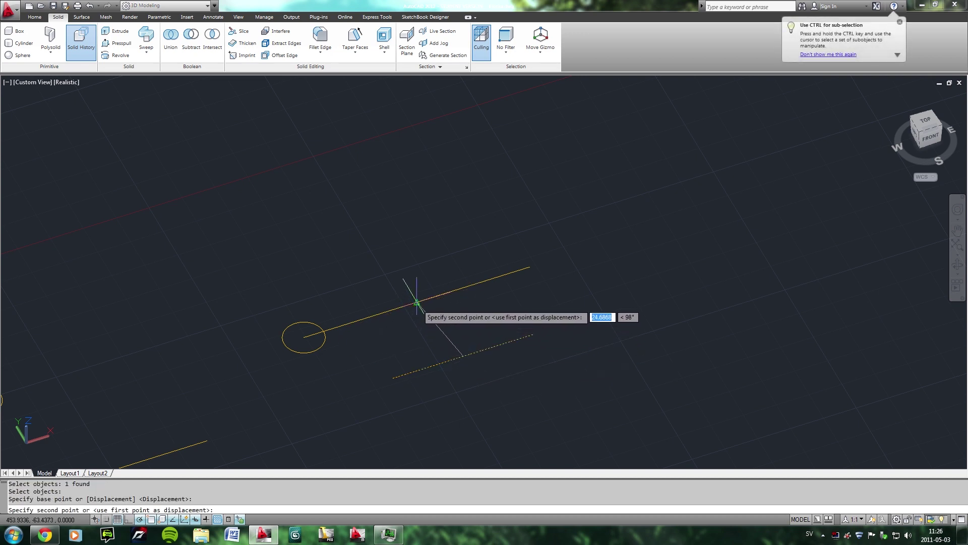
{"action": "left_click", "coordinate": [417, 303]}
{"action": "scroll", "coordinate": [384, 329], "scroll_direction": "up", "scroll_amount": 2}
{"action": "left_click", "coordinate": [314, 324]}
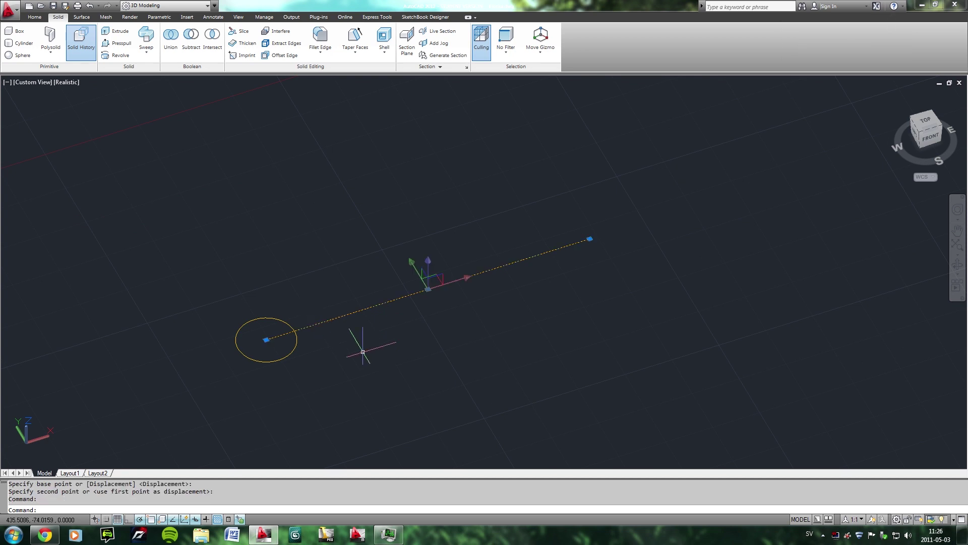
{"action": "key", "text": "Delete"}
Draw a segment from the yellow line's left end tangent to the circle.
{"action": "type", "text": "l"}
{"action": "key", "text": "Return"}
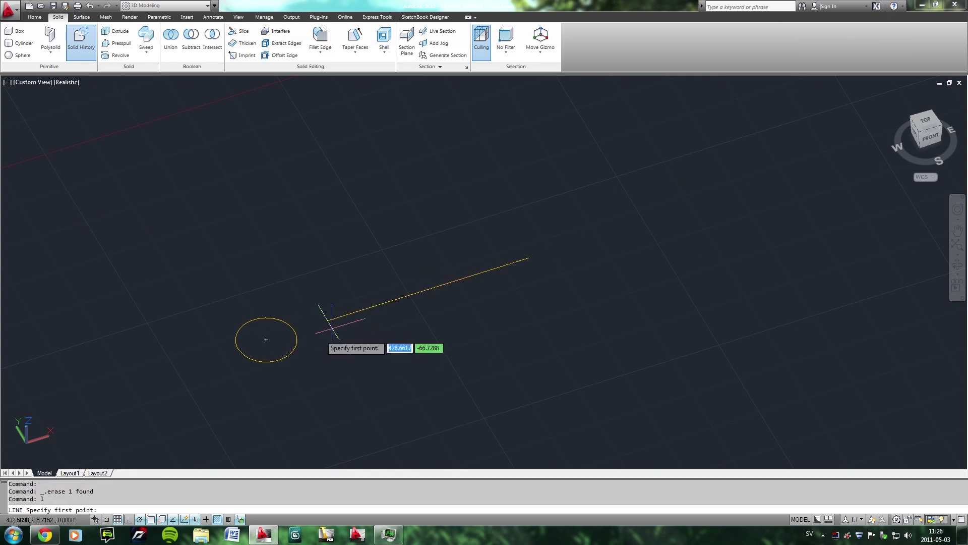
{"action": "left_click", "coordinate": [327, 320]}
{"action": "left_click", "coordinate": [292, 351]}
{"action": "key", "text": "Return"}
{"action": "scroll", "coordinate": [346, 362], "scroll_direction": "down", "scroll_amount": 2}
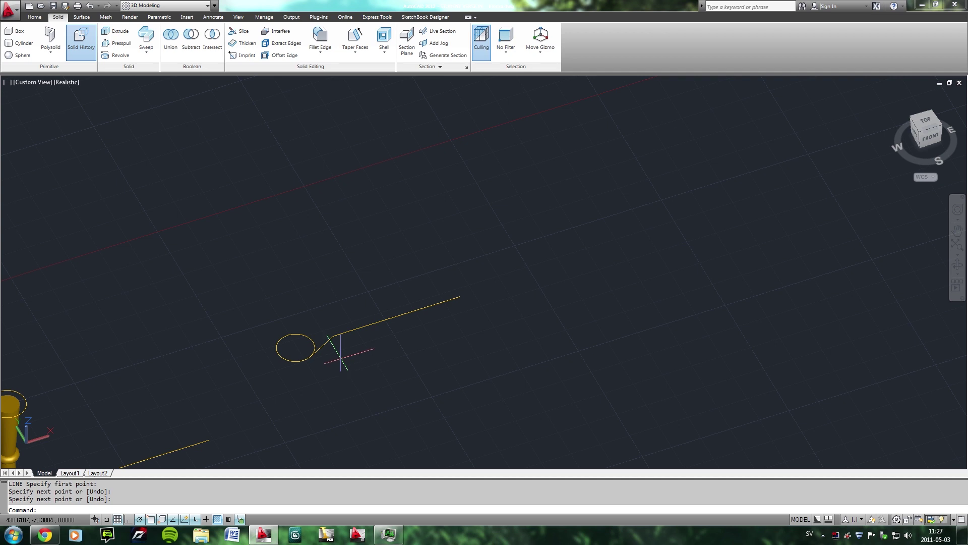
{"action": "type", "text": "o"}
Offset a parallel copy of the long bracket line 23.5 units above it.
{"action": "key", "text": "Return"}
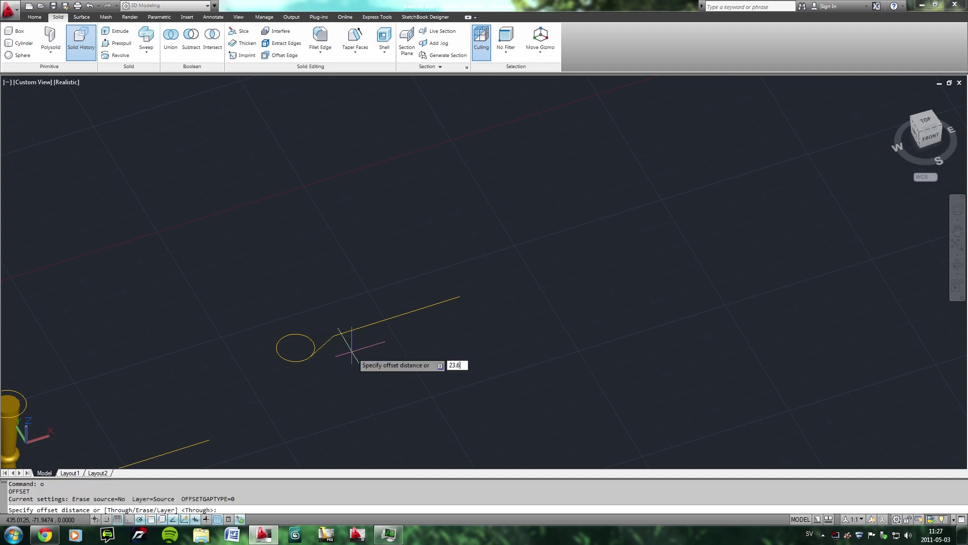
{"action": "key", "text": "Return"}
{"action": "left_click", "coordinate": [378, 322]}
{"action": "key", "text": "Return"}
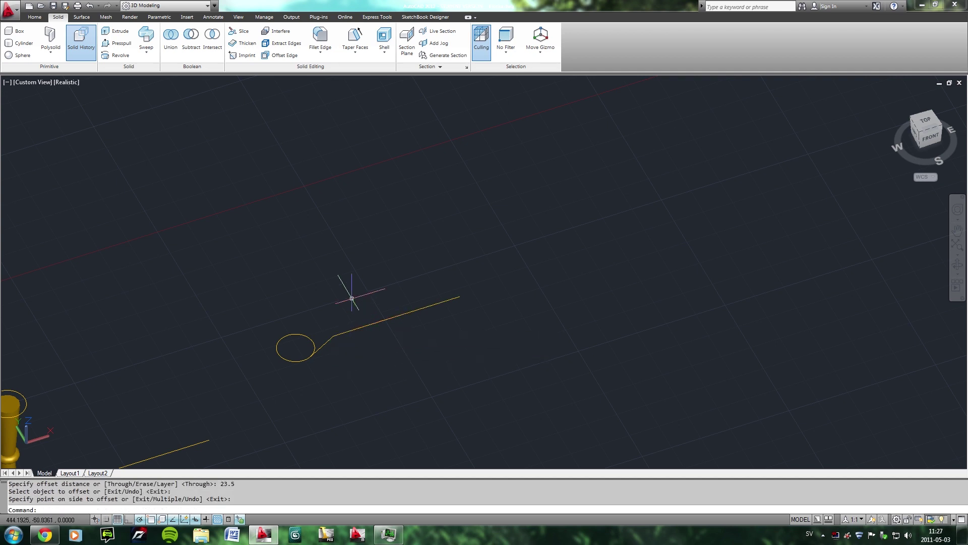
{"action": "right_click", "coordinate": [332, 283]}
{"action": "left_click", "coordinate": [353, 290]}
{"action": "key", "text": "Return"}
{"action": "left_click", "coordinate": [376, 322]}
{"action": "left_click", "coordinate": [348, 288]}
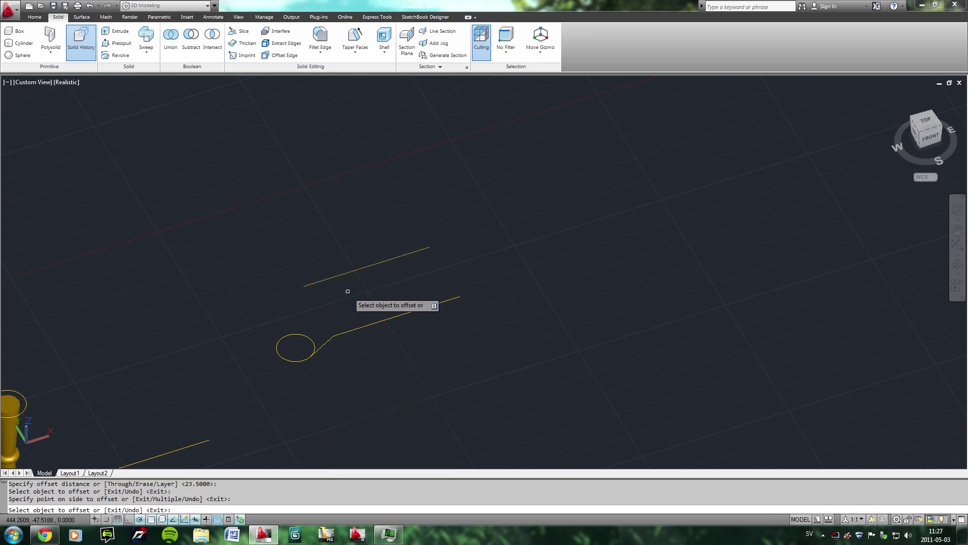
{"action": "key", "text": "Escape"}
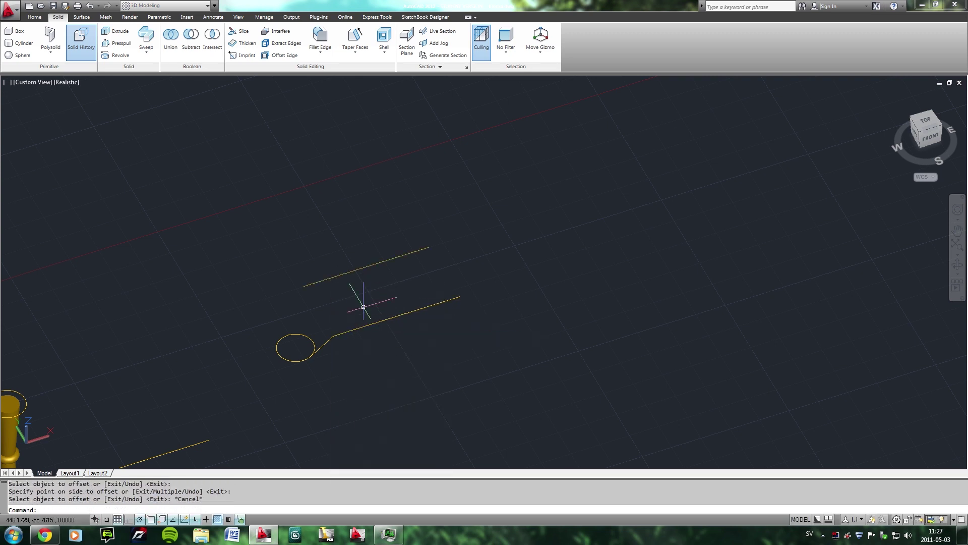
{"action": "scroll", "coordinate": [329, 347], "scroll_direction": "up", "scroll_amount": 2}
Offset the slanted segment by 12 units toward its upper-left.
{"action": "key", "text": "Return"}
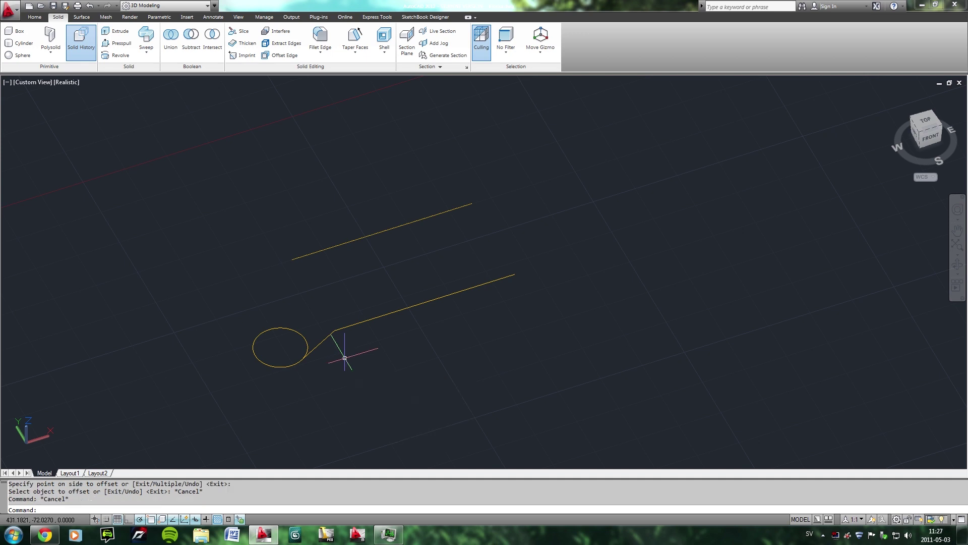
{"action": "type", "text": "o12"}
{"action": "key", "text": "Return"}
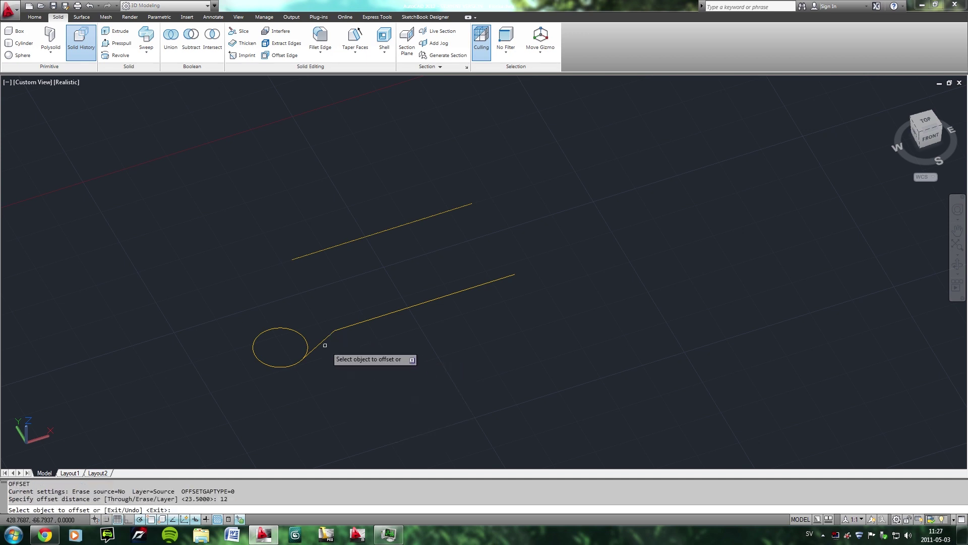
{"action": "left_click", "coordinate": [322, 339]}
{"action": "left_click", "coordinate": [307, 325]}
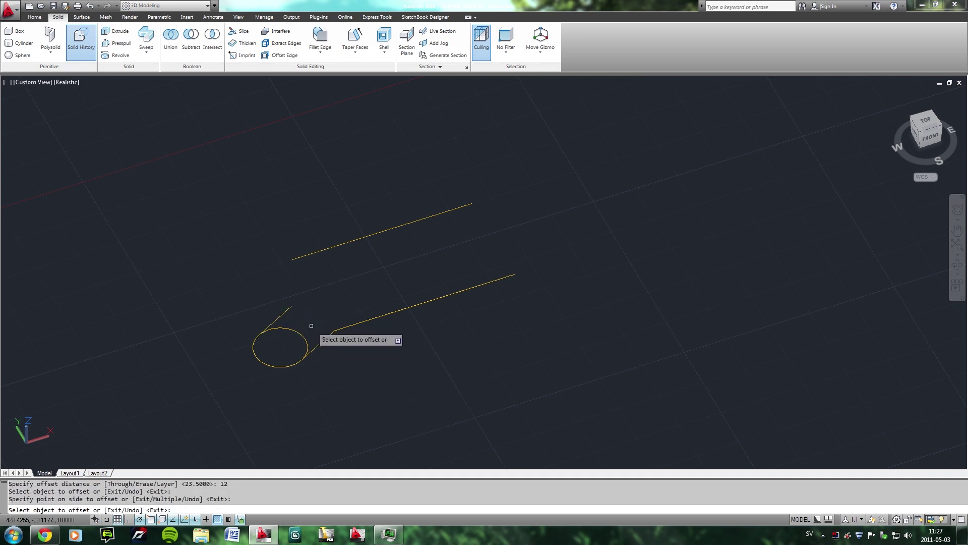
{"action": "key", "text": "Escape"}
Draw a 10-unit line dropping down from the upper line's end.
{"action": "type", "text": "l"}
{"action": "key", "text": "Return"}
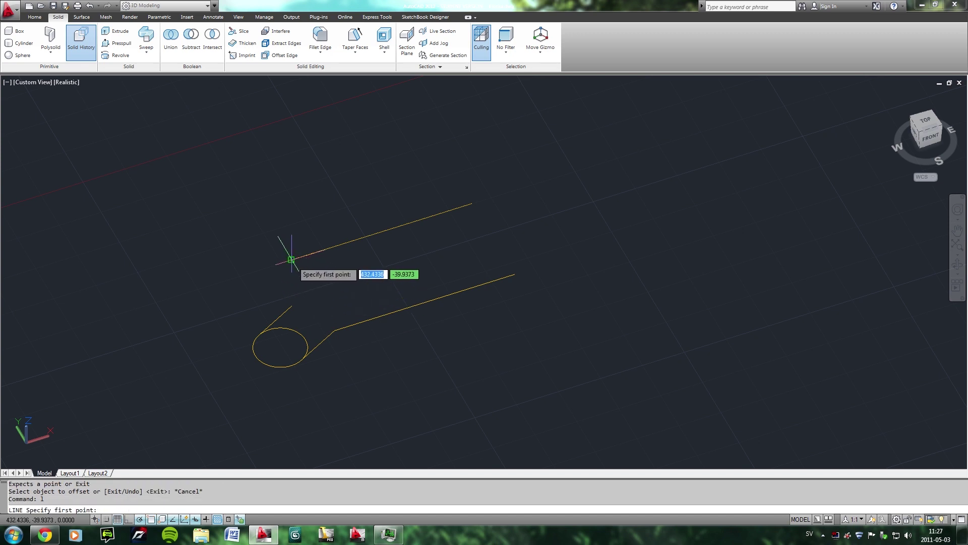
{"action": "left_click", "coordinate": [291, 260]}
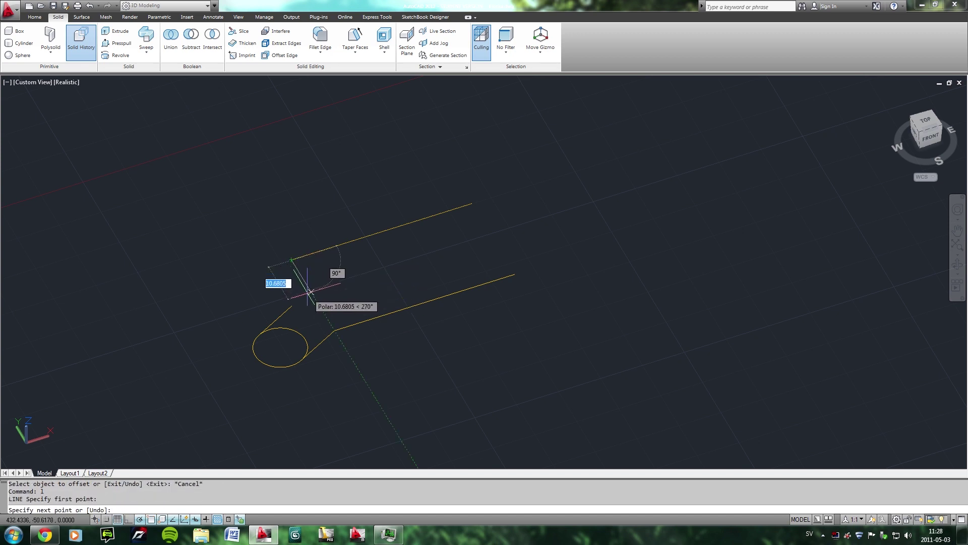
{"action": "type", "text": "10"}
{"action": "key", "text": "Return"}
{"action": "key", "text": "Return"}
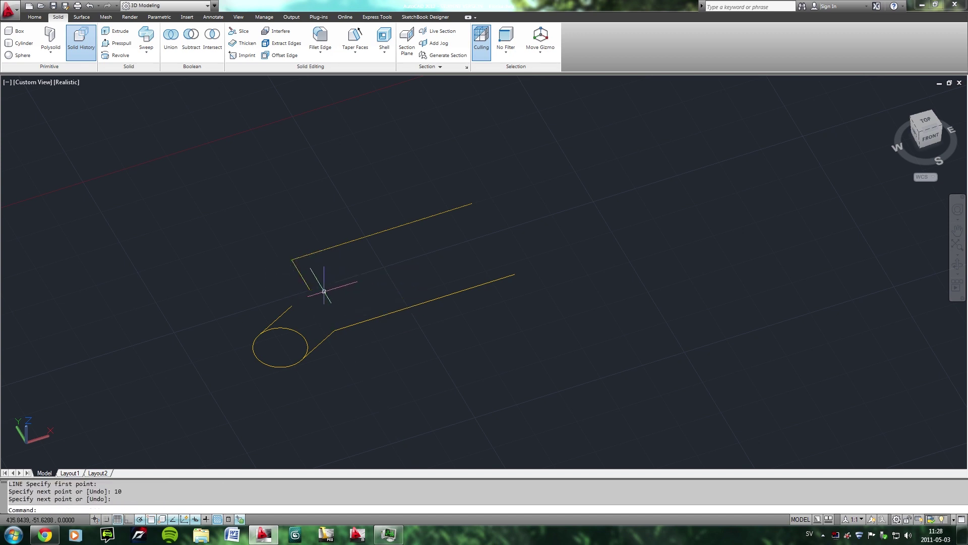
{"action": "mouse_move", "coordinate": [324, 291]}
{"action": "middle_mouse_down", "text": "shift"}
{"action": "mouse_move", "coordinate": [401, 294]}
{"action": "mouse_move", "coordinate": [337, 311]}
{"action": "middle_mouse_up", "text": "shift"}
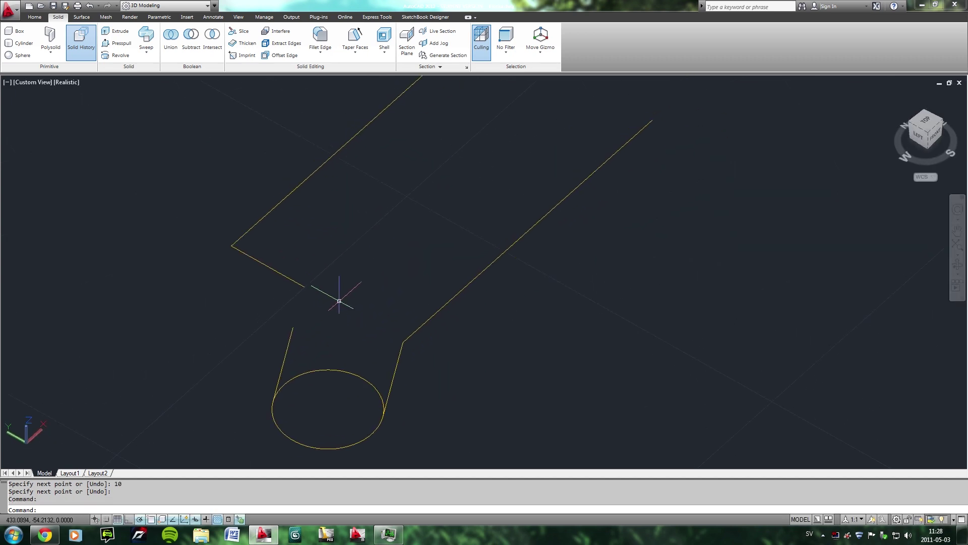
{"action": "type", "text": "f"}
{"action": "key", "text": "Return"}
Round the corner between the two lines with a radius-3 fillet.
{"action": "type", "text": "r"}
{"action": "key", "text": "Return"}
{"action": "type", "text": "3"}
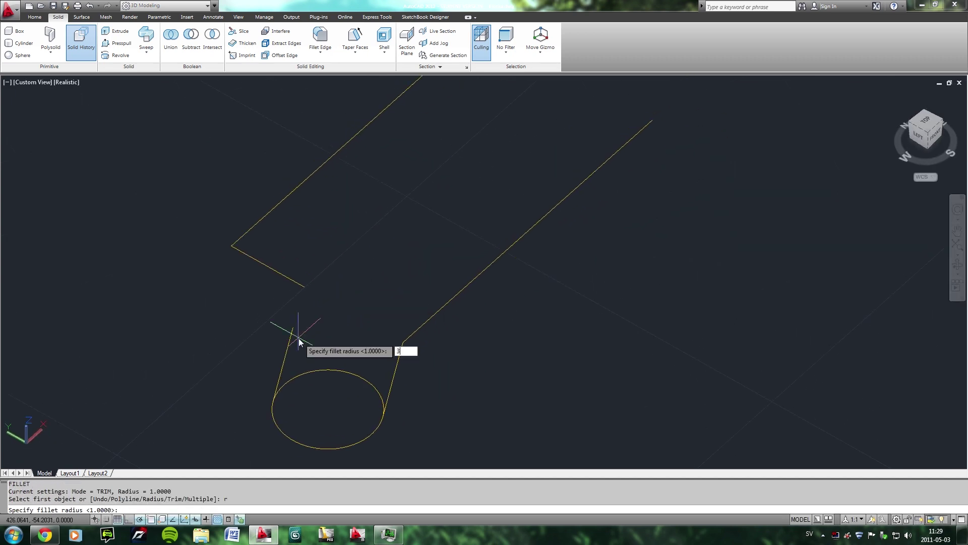
{"action": "key", "text": "Return"}
{"action": "left_click", "coordinate": [290, 339]}
{"action": "left_click", "coordinate": [296, 280]}
{"action": "middle_click_drag", "start_coordinate": [373, 292], "coordinate": [412, 297], "text": "shift"}
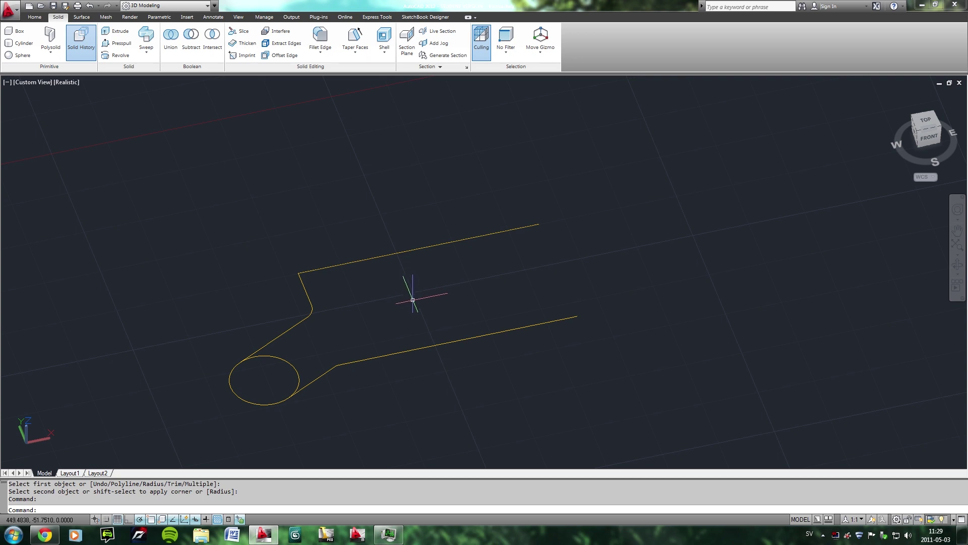
Draw a cross line joining the lower and upper lines.
{"action": "type", "text": "l"}
{"action": "key", "text": "Return"}
{"action": "left_click", "coordinate": [457, 341]}
{"action": "left_click", "coordinate": [419, 249]}
{"action": "key", "text": "Return"}
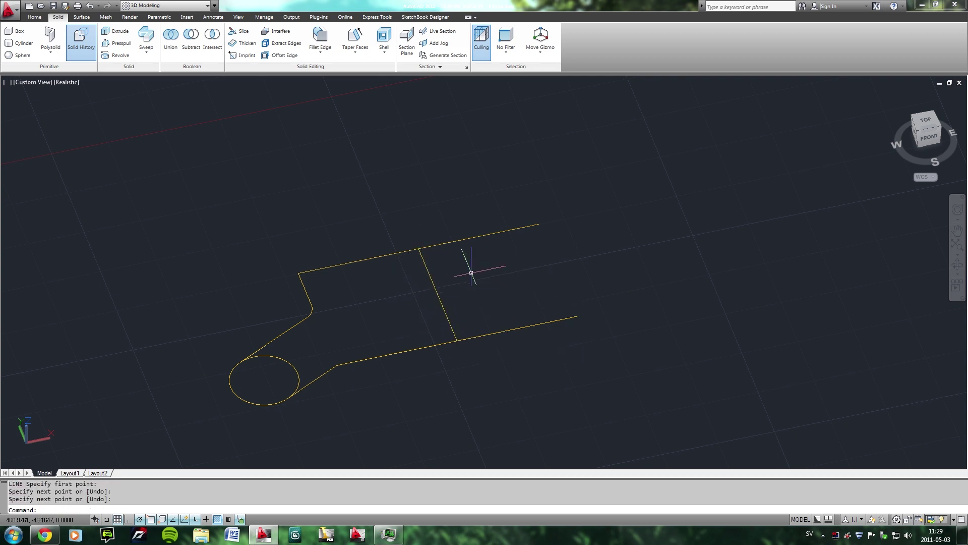
Trim the top and bottom line ends past the cross line and erase the leftover slanted line.
{"action": "type", "text": "tr"}
{"action": "key", "text": "Return"}
{"action": "key", "text": "Return"}
{"action": "left_click", "coordinate": [458, 240]}
{"action": "left_click", "coordinate": [492, 333]}
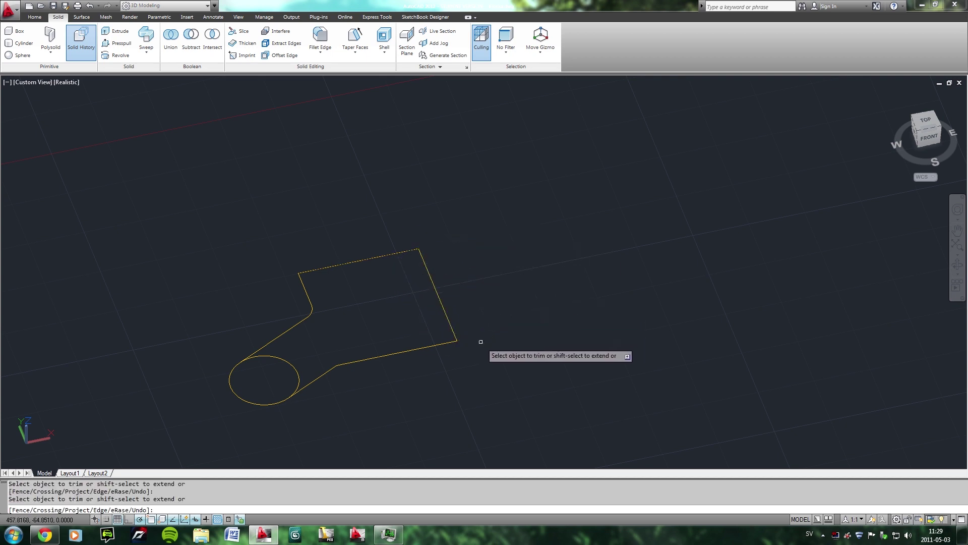
{"action": "key", "text": "Return"}
{"action": "left_click", "coordinate": [444, 313]}
{"action": "key", "text": "Delete"}
Mirror the seven-piece outline, keeping the original alongside the copy.
{"action": "type", "text": "mi"}
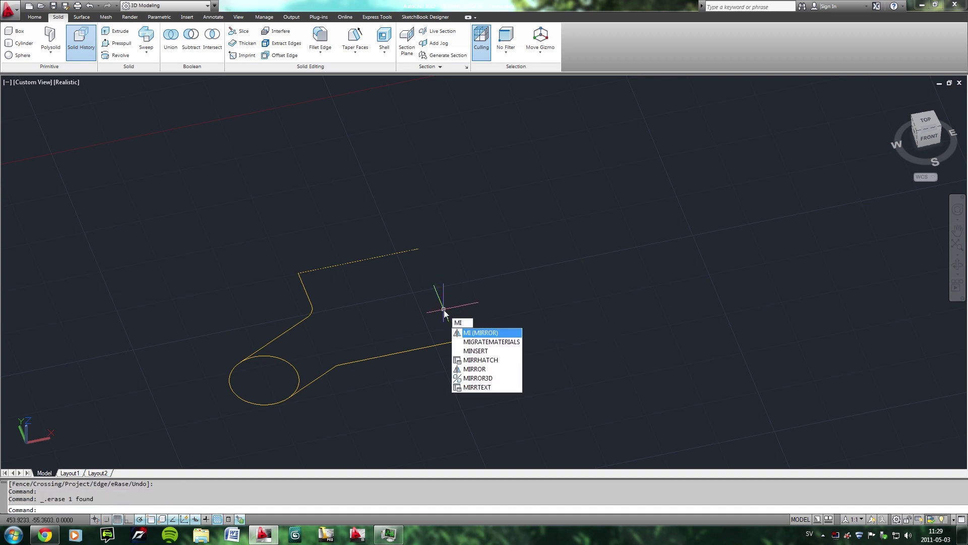
{"action": "key", "text": "Return"}
{"action": "left_click", "coordinate": [454, 216]}
{"action": "left_click", "coordinate": [224, 428]}
{"action": "key", "text": "Return"}
{"action": "left_click", "coordinate": [454, 341]}
{"action": "left_click", "coordinate": [463, 362]}
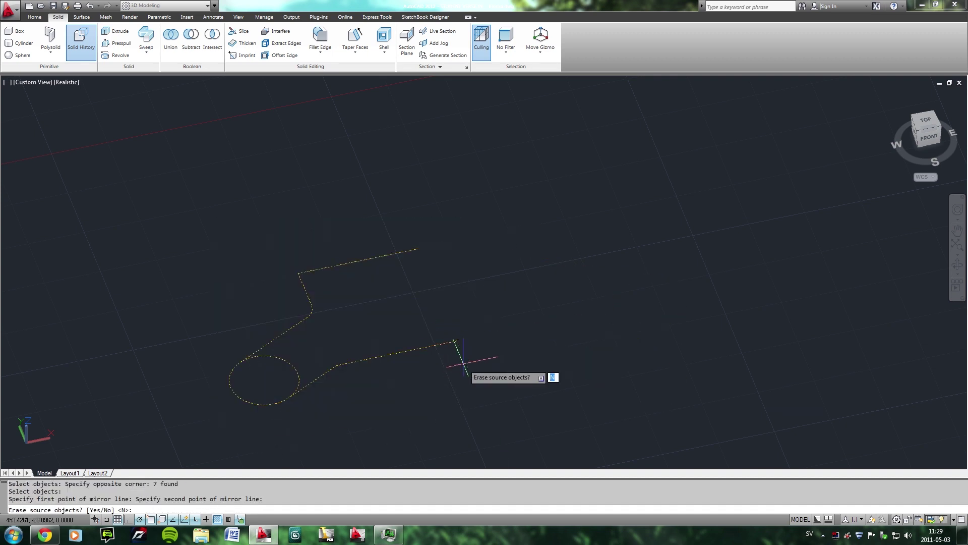
{"action": "key", "text": "Return"}
Trim away the inner arcs of the left and right circles.
{"action": "type", "text": "tr"}
{"action": "key", "text": "Return"}
{"action": "key", "text": "Return"}
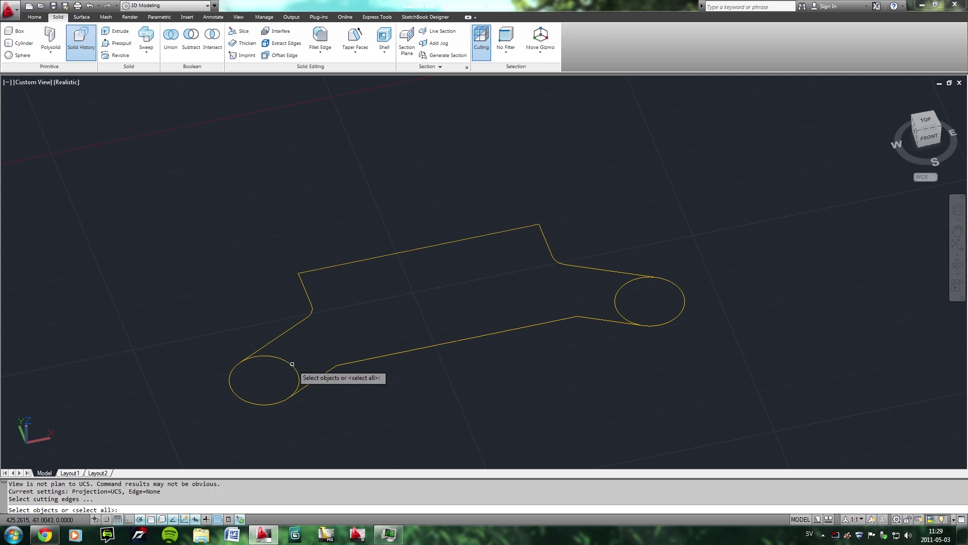
{"action": "left_click", "coordinate": [298, 376]}
{"action": "left_click", "coordinate": [615, 301]}
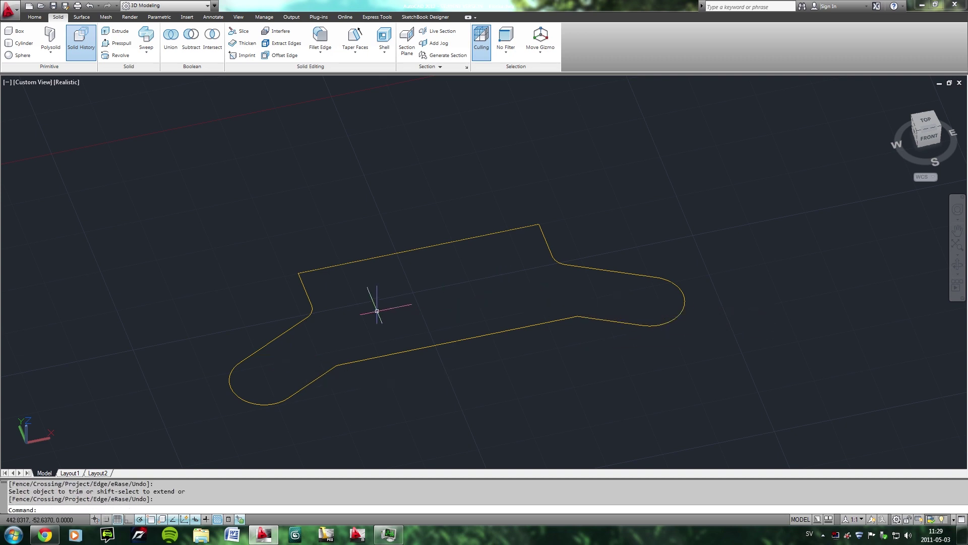
Convert the closed outline into a single region.
{"action": "type", "text": "reg"}
{"action": "key", "text": "Return"}
{"action": "left_click", "coordinate": [700, 197]}
{"action": "left_click", "coordinate": [192, 430]}
{"action": "key", "text": "Return"}
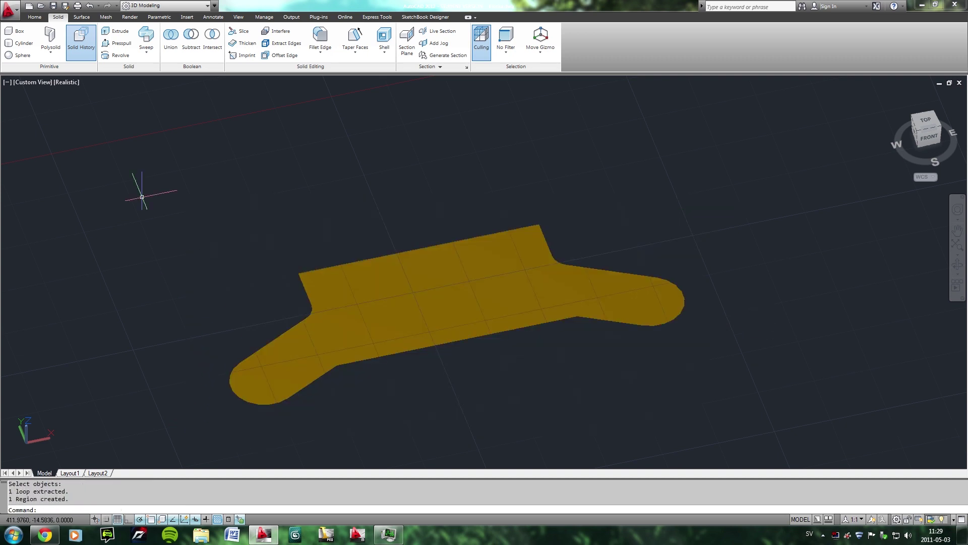
Extrude the bracket region 1.5 units into a solid plate.
{"action": "left_click", "coordinate": [117, 31]}
{"action": "left_click", "coordinate": [382, 253]}
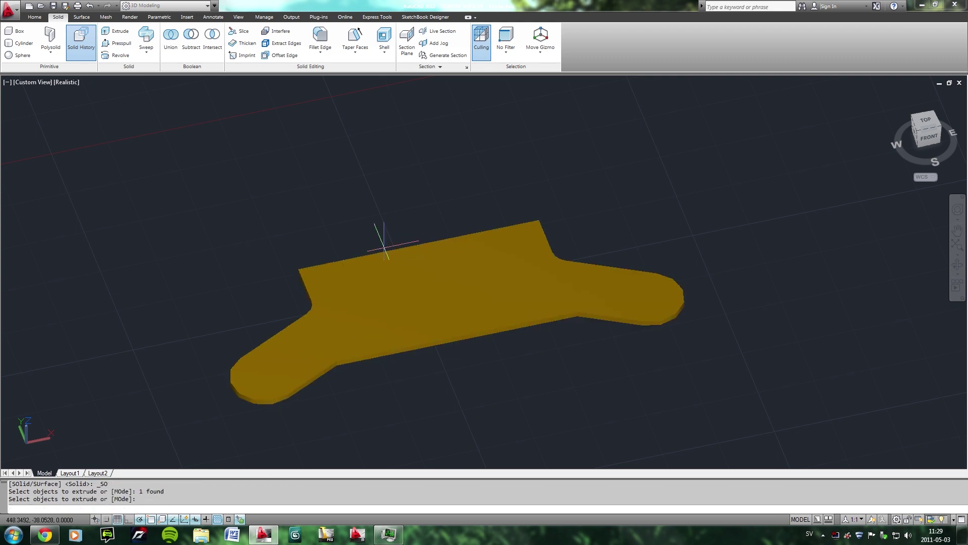
{"action": "key", "text": "Return"}
{"action": "type", "text": ".5"}
{"action": "key", "text": "Return"}
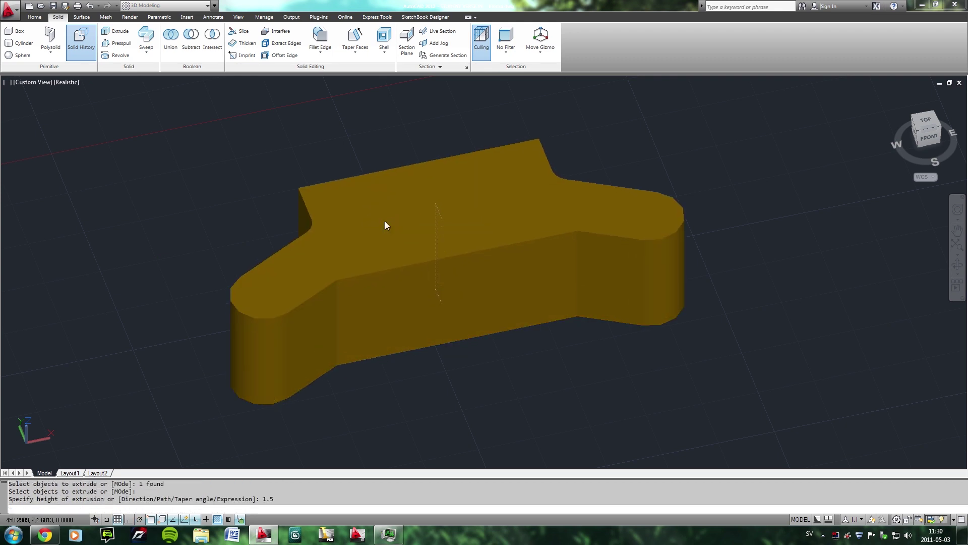
{"action": "middle_click_drag", "start_coordinate": [417, 280], "coordinate": [416, 253], "text": "shift"}
{"action": "scroll", "coordinate": [367, 266], "scroll_direction": "down", "scroll_amount": 5}
{"action": "scroll", "coordinate": [302, 254], "scroll_direction": "up", "scroll_amount": 2}
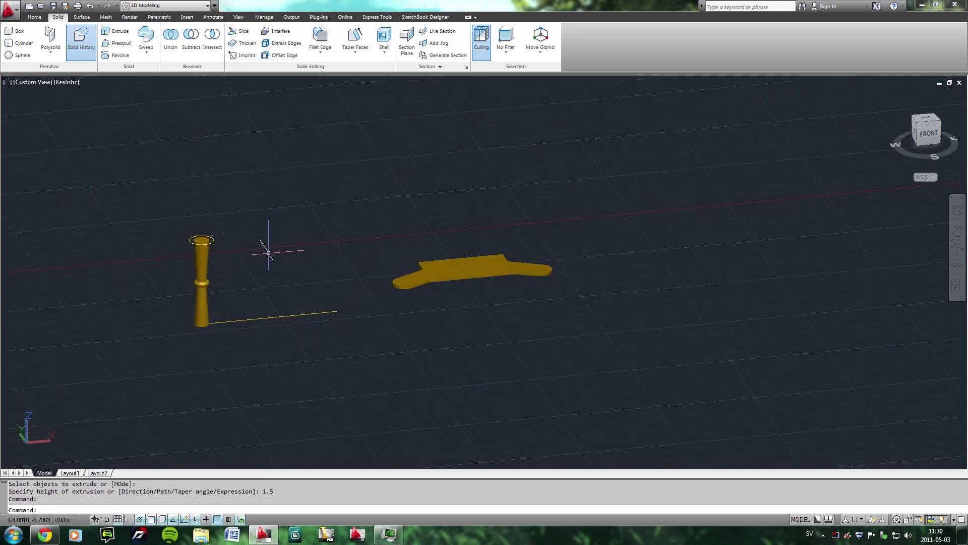
{"action": "scroll", "coordinate": [252, 249], "scroll_direction": "up", "scroll_amount": 2}
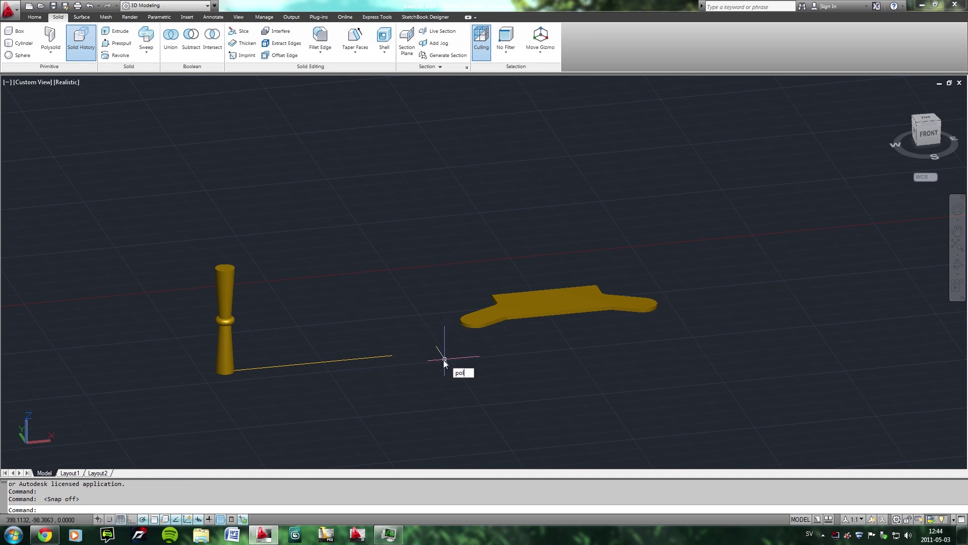
Draw a six-sided polygon circumscribed about a radius-4 circle.
{"action": "key", "text": "Return"}
{"action": "type", "text": "6"}
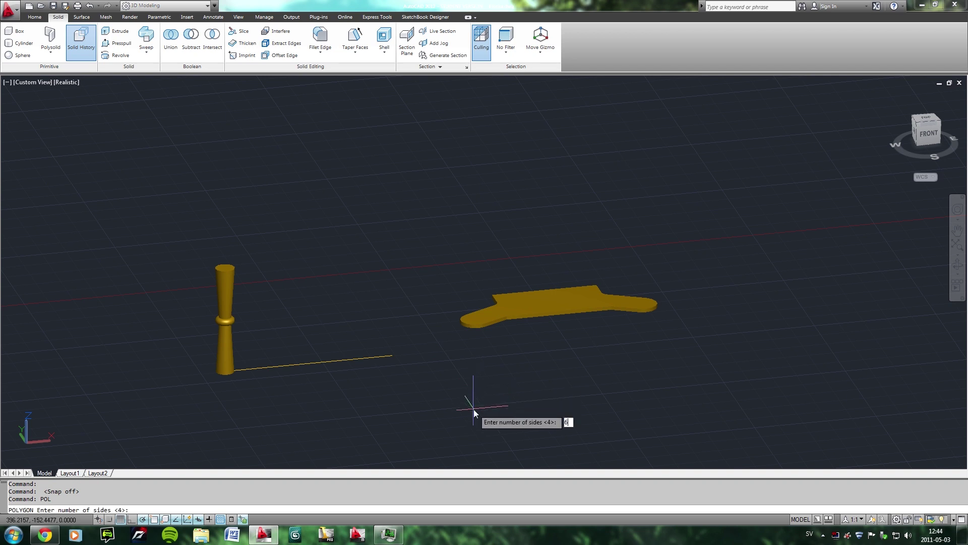
{"action": "key", "text": "Return"}
{"action": "left_click", "coordinate": [484, 398]}
{"action": "left_click", "coordinate": [519, 437]}
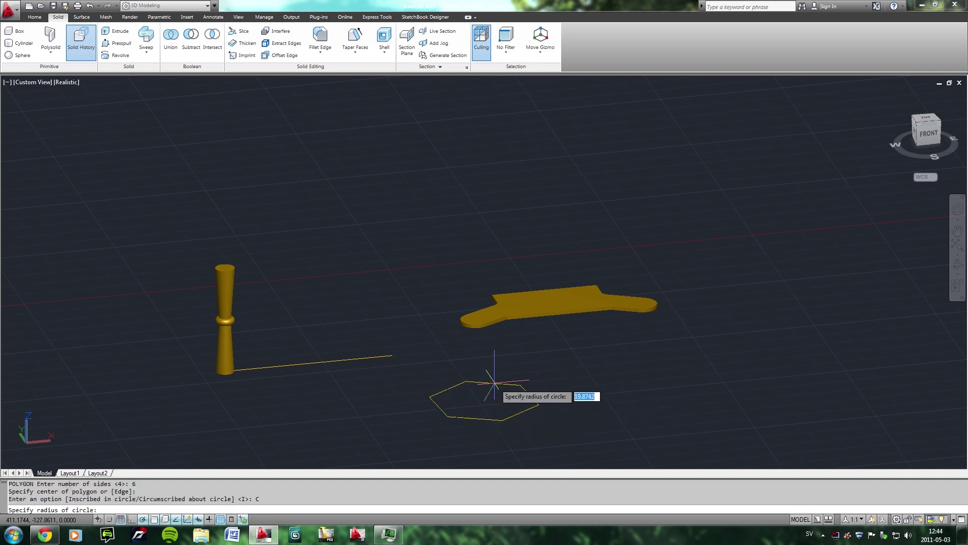
{"action": "type", "text": "4"}
{"action": "key", "text": "Return"}
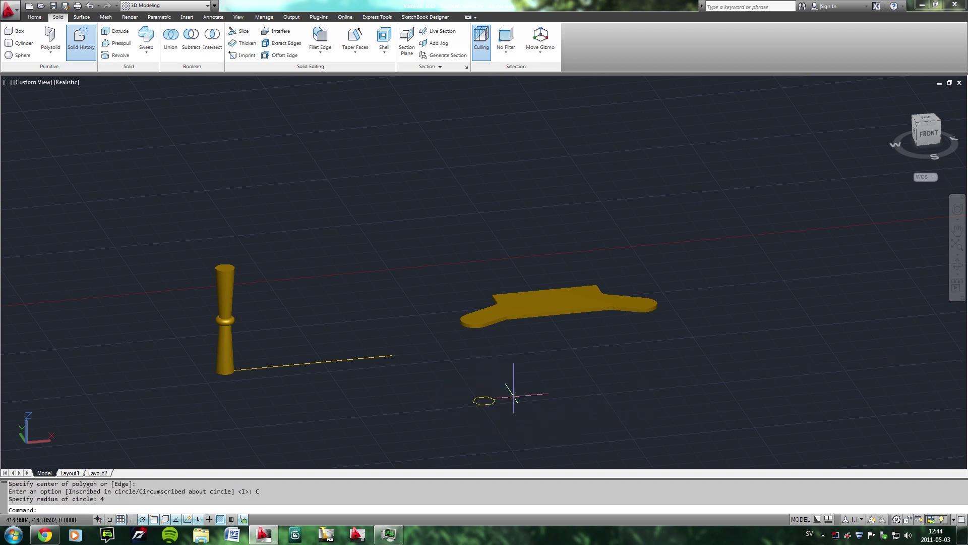
{"action": "scroll", "coordinate": [492, 393], "scroll_direction": "up", "scroll_amount": 6}
Measure the hexagon's 8-unit width with DIST.
{"action": "key", "text": "Escape"}
{"action": "type", "text": "dist"}
{"action": "key", "text": "Return"}
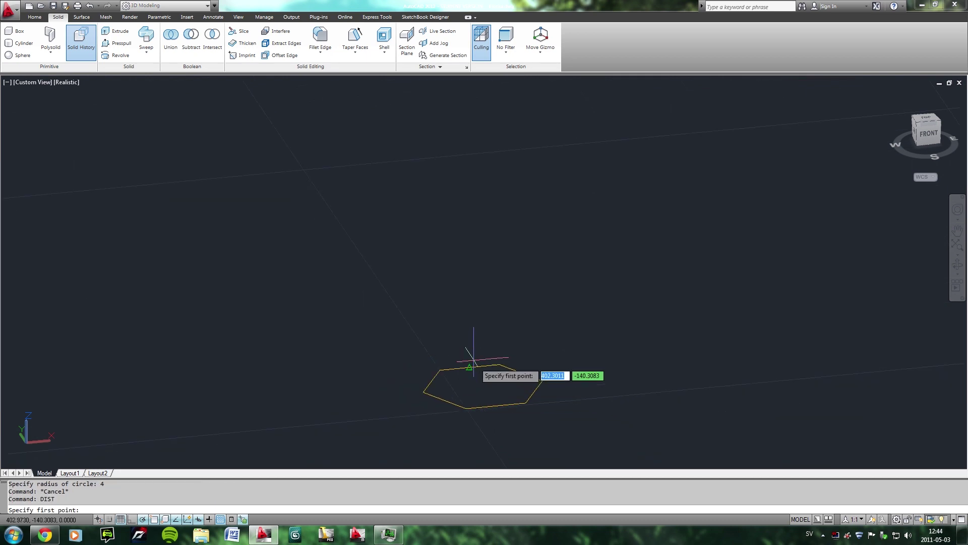
{"action": "left_click", "coordinate": [470, 367]}
{"action": "left_click", "coordinate": [496, 406]}
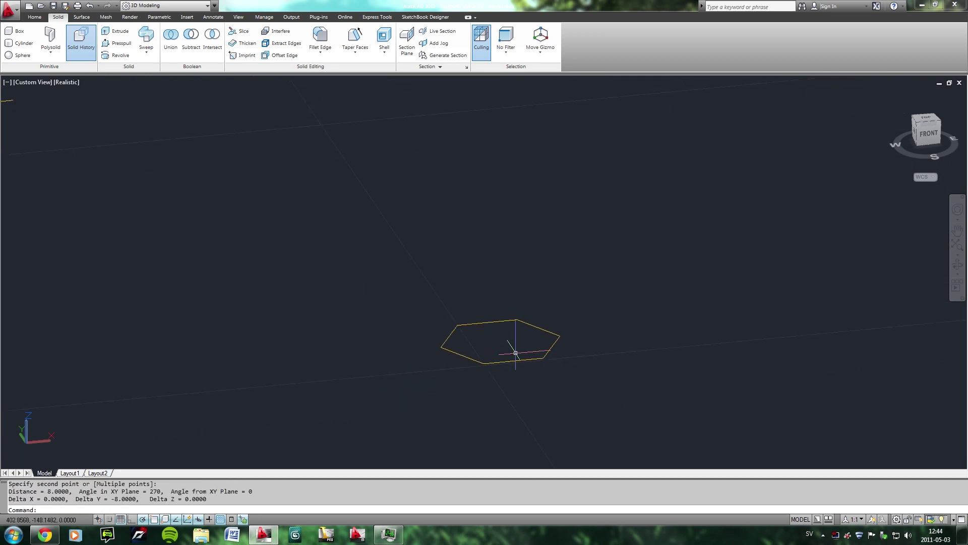
{"action": "scroll", "coordinate": [509, 346], "scroll_direction": "down", "scroll_amount": 3}
{"action": "scroll", "coordinate": [482, 339], "scroll_direction": "up", "scroll_amount": 1}
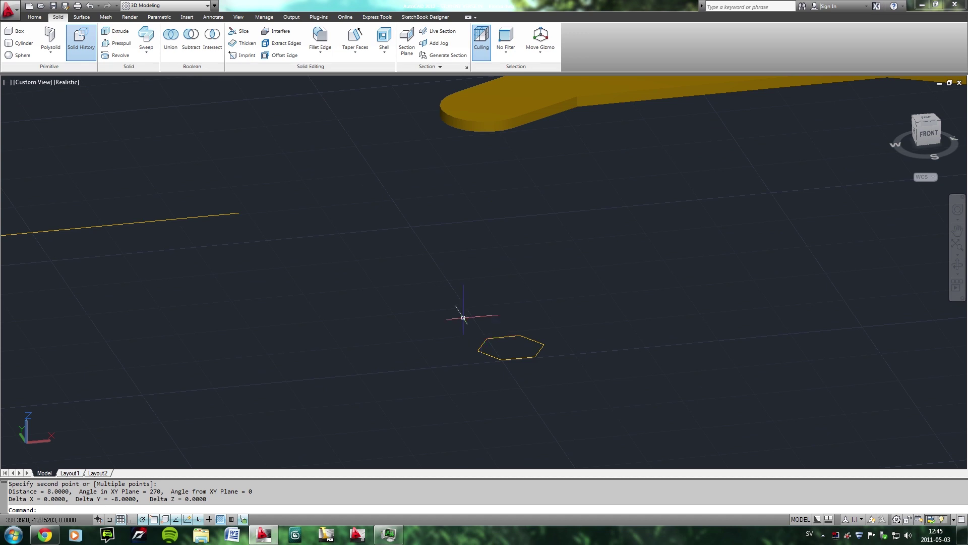
Extrude the hexagon 2 units into a solid block.
{"action": "left_click", "coordinate": [110, 35]}
{"action": "left_click", "coordinate": [492, 341]}
{"action": "type", "text": "2"}
{"action": "key", "text": "Return"}
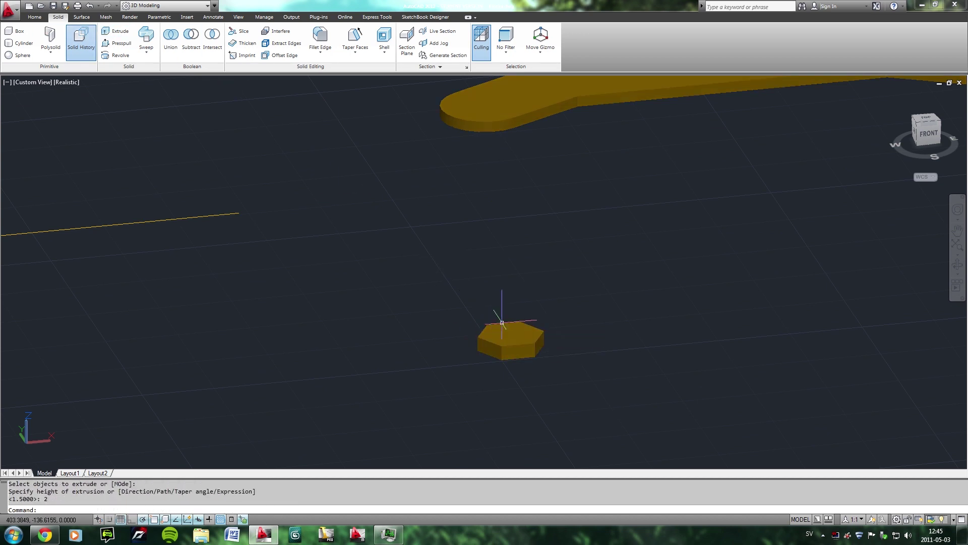
{"action": "scroll", "coordinate": [507, 327], "scroll_direction": "up", "scroll_amount": 3}
{"action": "scroll", "coordinate": [507, 327], "scroll_direction": "down", "scroll_amount": 1}
Start a new line with its first point on the prism's top face.
{"action": "key", "text": "Escape"}
{"action": "type", "text": "l"}
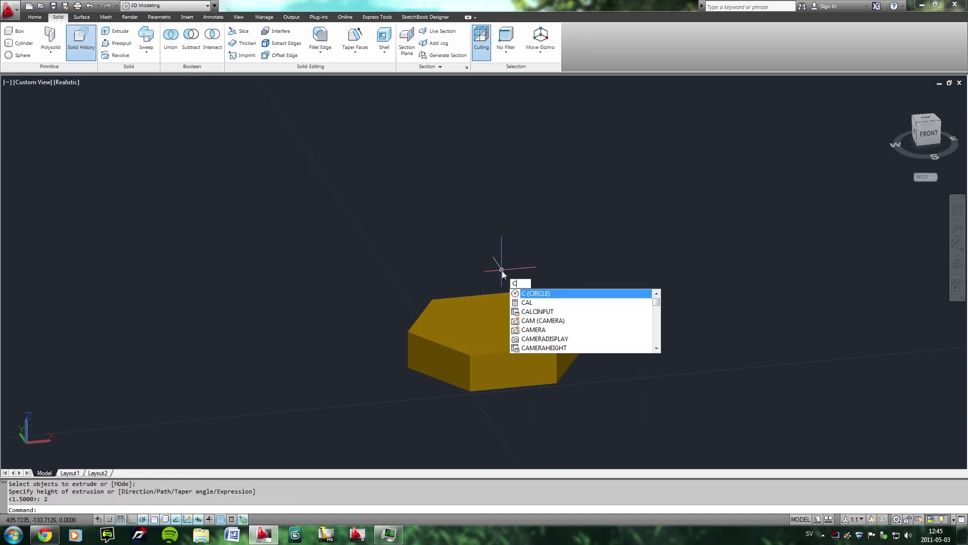
{"action": "key", "text": "Return"}
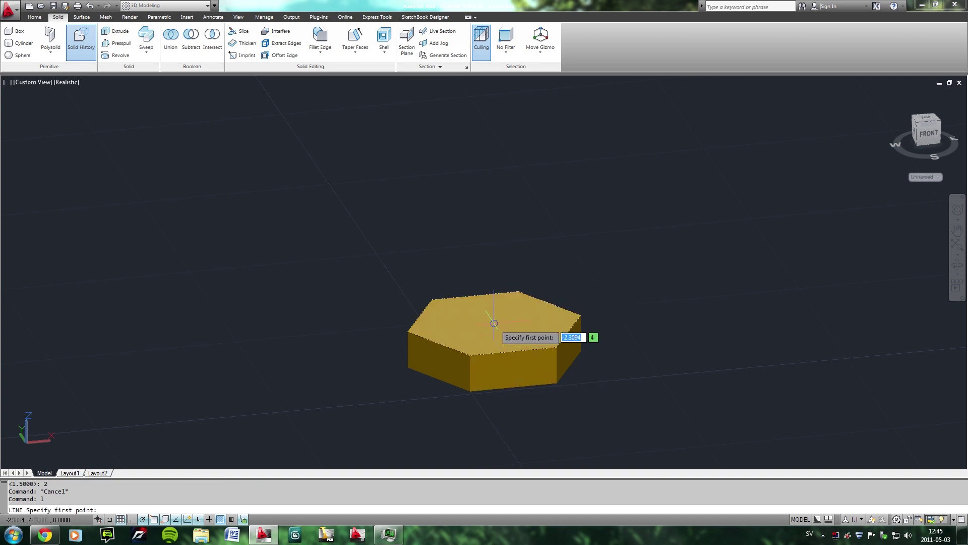
{"action": "left_click", "coordinate": [494, 323]}
Draw a 4-unit line, then a 1-unit segment with Ortho turned on.
{"action": "type", "text": "4"}
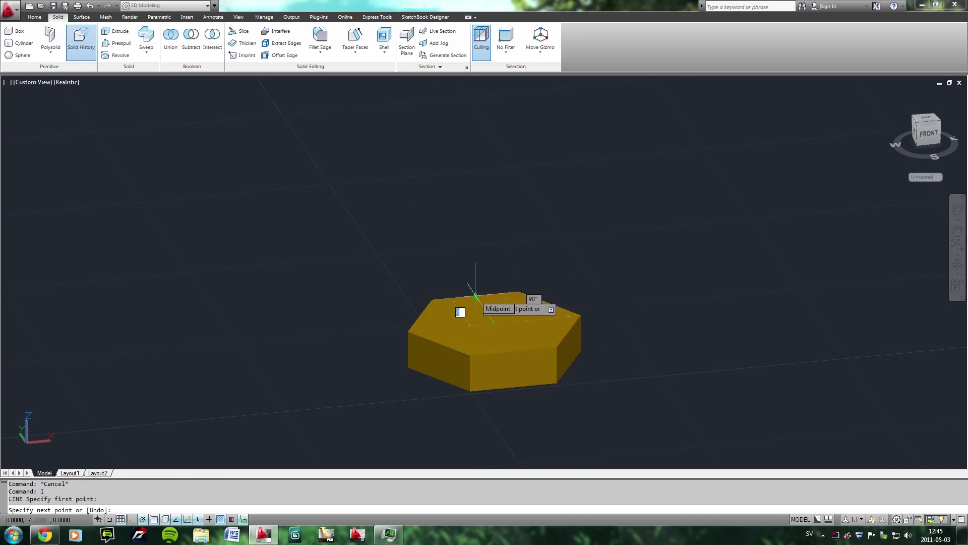
{"action": "key", "text": "Return"}
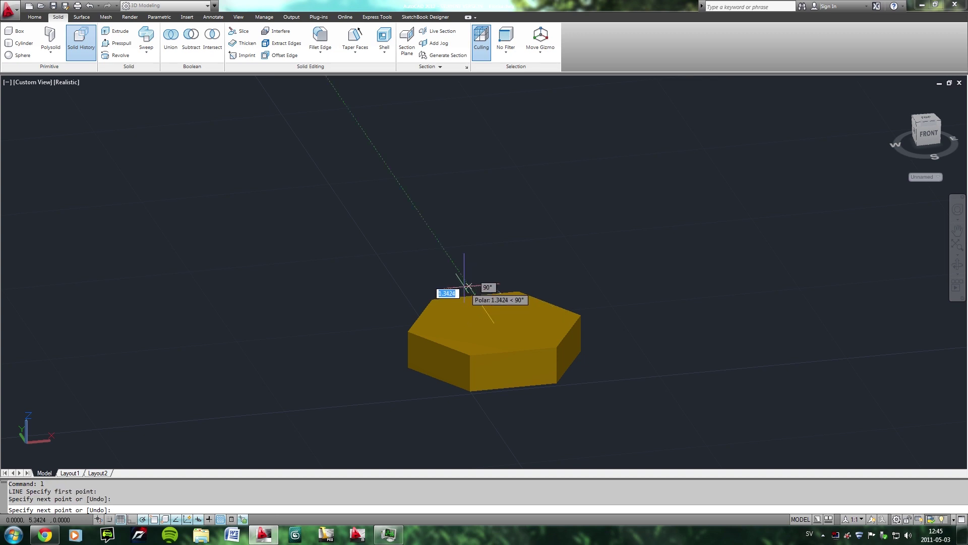
{"action": "type", "text": "1"}
{"action": "middle_click_drag", "start_coordinate": [468, 286], "coordinate": [440, 305], "text": "shift"}
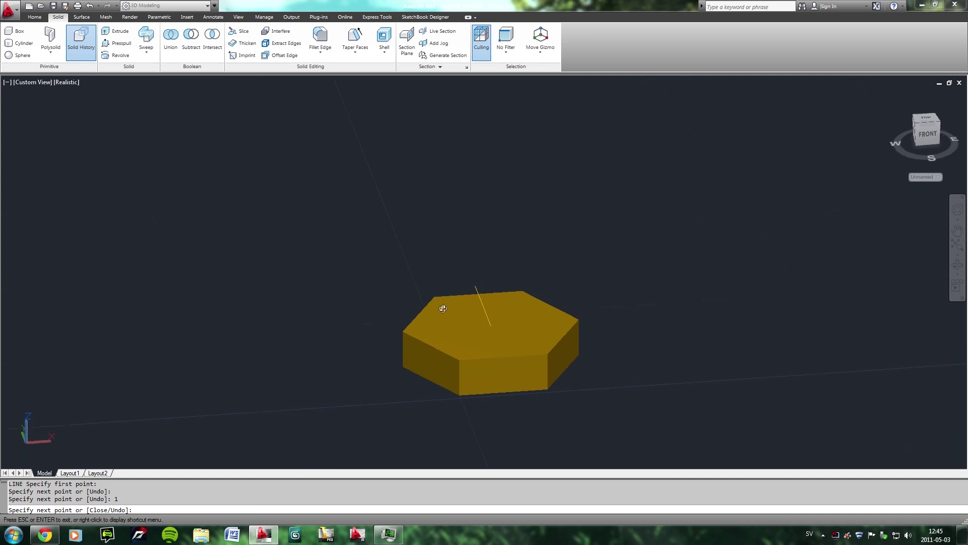
{"action": "key", "text": "F8"}
{"action": "key", "text": "Return"}
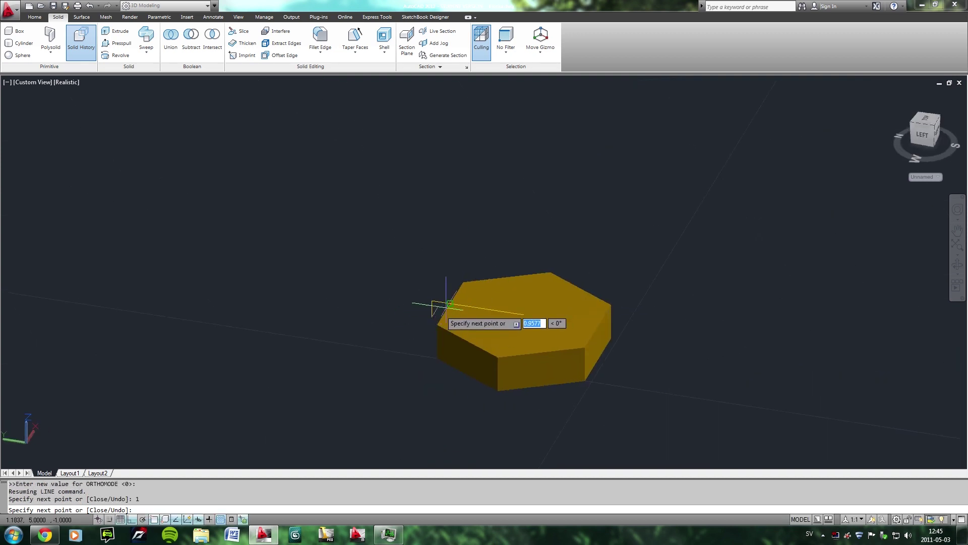
{"action": "scroll", "coordinate": [442, 303], "scroll_direction": "up", "scroll_amount": 5}
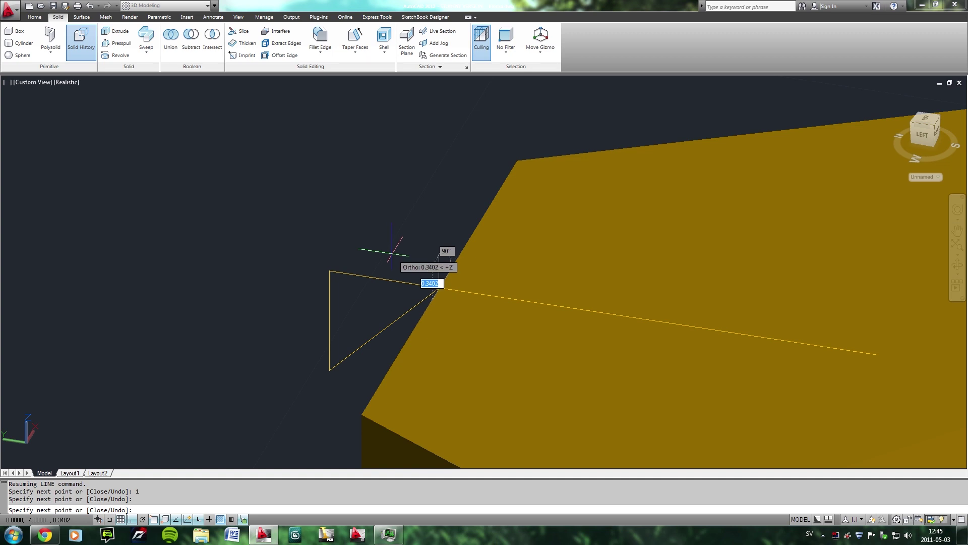
{"action": "key", "text": "Escape"}
{"action": "left_click", "coordinate": [433, 297]}
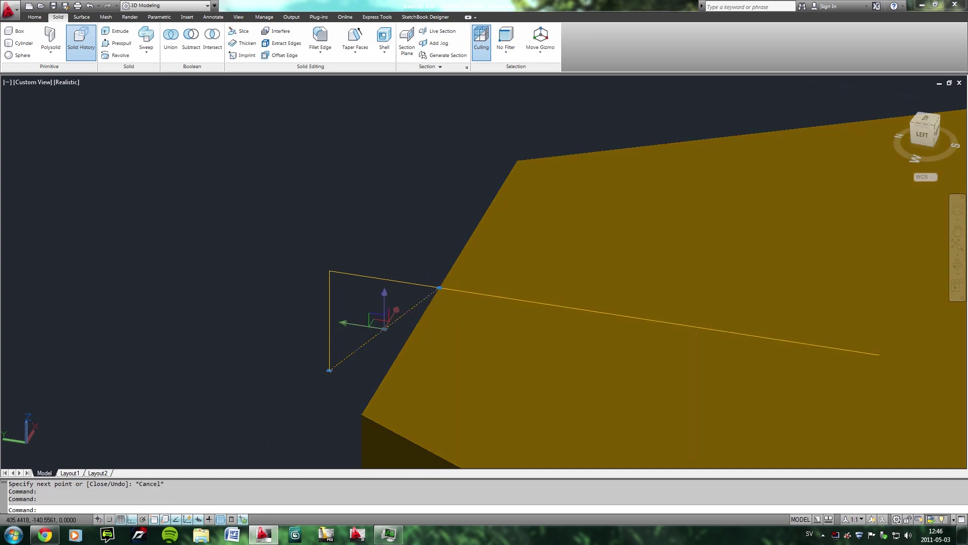
Draw a slanted line from the box corner up and to the right, with Ortho off.
{"action": "type", "text": "l"}
{"action": "key", "text": "Return"}
{"action": "left_click", "coordinate": [439, 288]}
{"action": "key", "text": "Escape"}
{"action": "middle_click_drag", "start_coordinate": [442, 334], "coordinate": [473, 311], "text": "shift"}
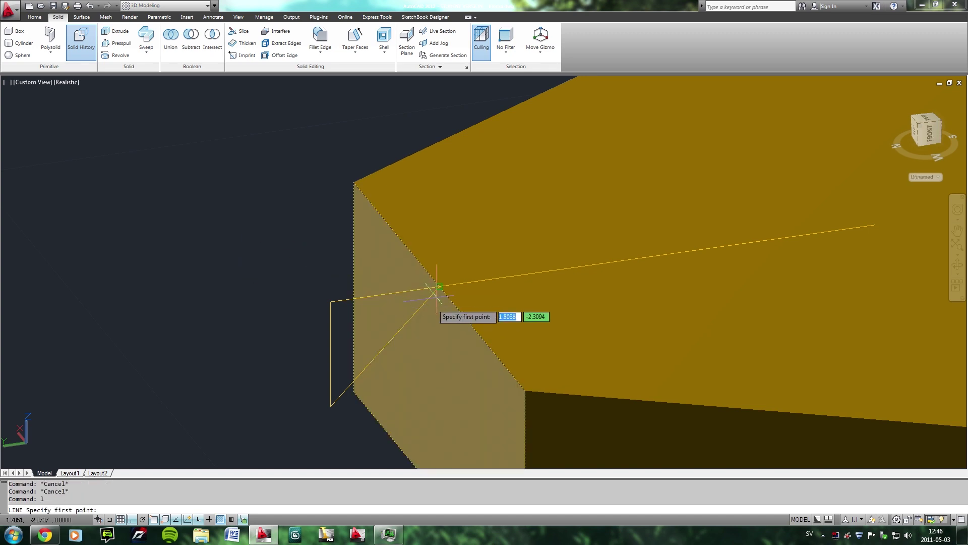
{"action": "left_click", "coordinate": [440, 287]}
{"action": "left_click", "coordinate": [132, 520]}
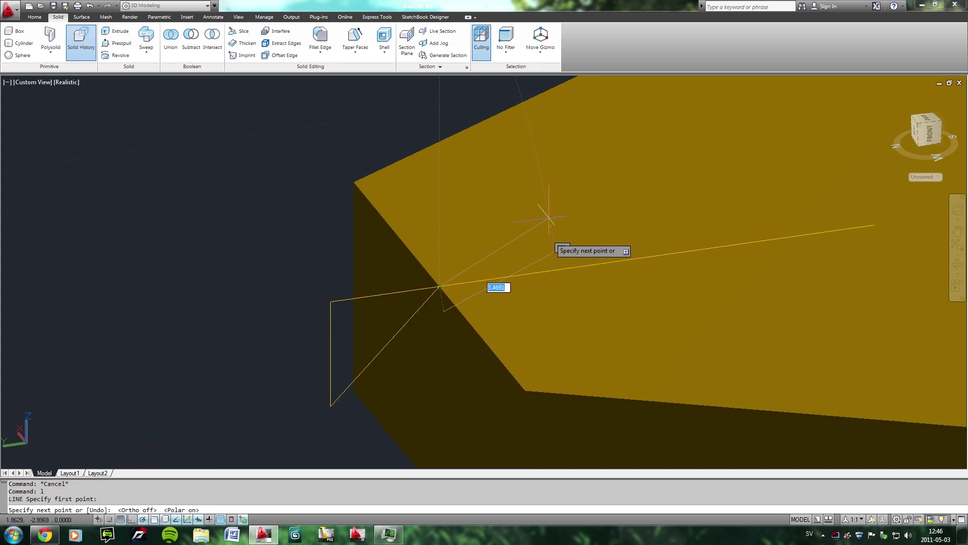
{"action": "left_click", "coordinate": [539, 176]}
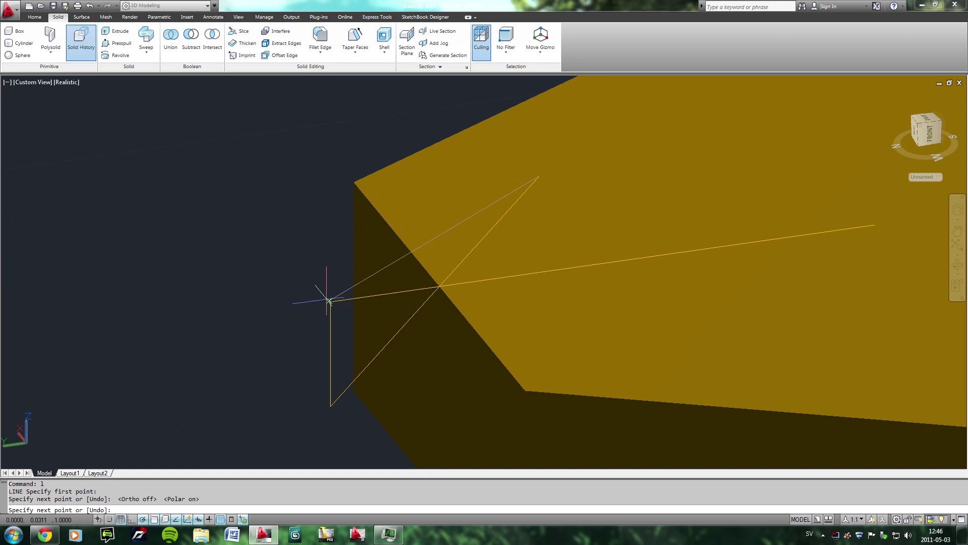
{"action": "key", "text": "Escape"}
Draw a vertical line closing the triangle at the slanted line's end, then erase the stray segment.
{"action": "type", "text": "l"}
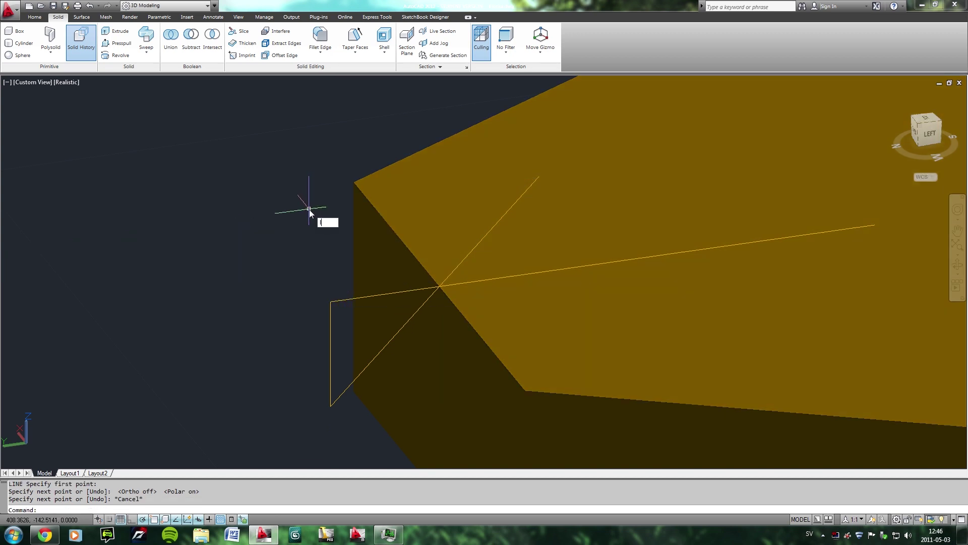
{"action": "key", "text": "Return"}
{"action": "left_click", "coordinate": [330, 301]}
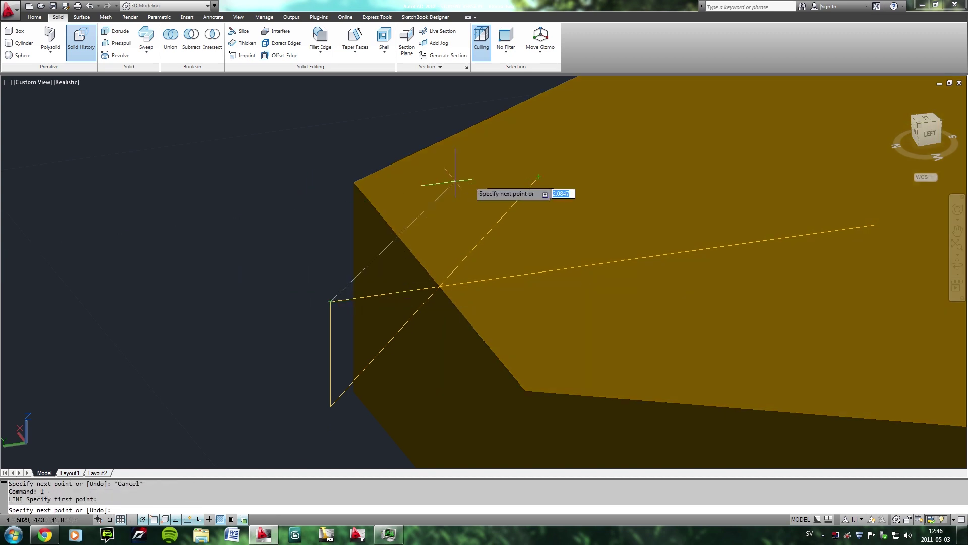
{"action": "left_click", "coordinate": [330, 205]}
{"action": "left_click", "coordinate": [538, 176]}
{"action": "key", "text": "Return"}
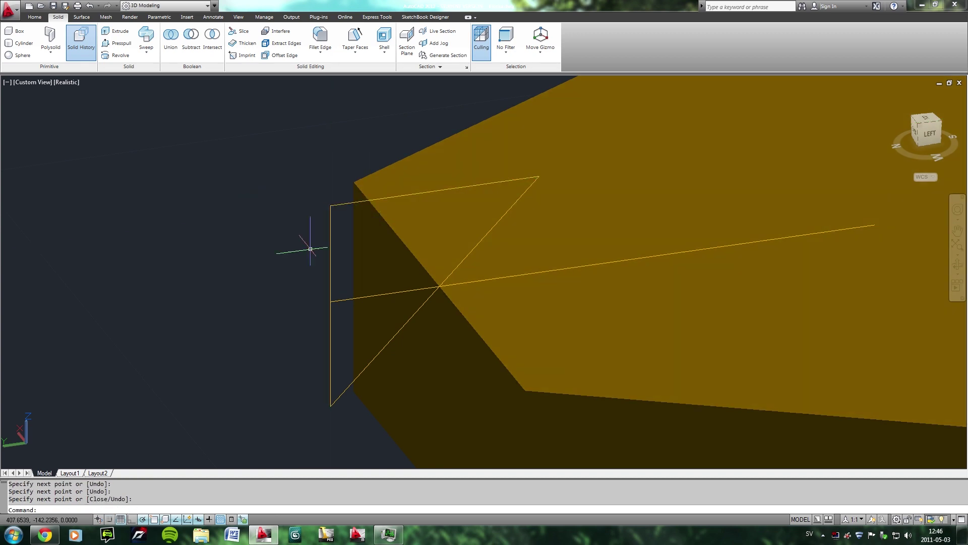
{"action": "left_click", "coordinate": [344, 301]}
{"action": "key", "text": "Delete"}
{"action": "type", "text": "reg"}
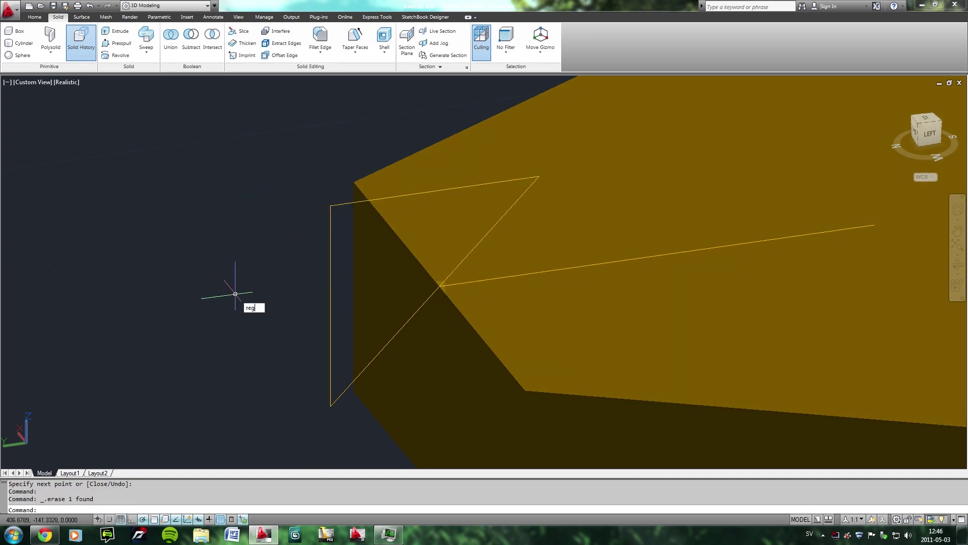
Convert the triangle's lines into a region.
{"action": "key", "text": "Return"}
{"action": "mouse_move", "coordinate": [347, 408]}
{"action": "left_mouse_down"}
{"action": "mouse_move", "coordinate": [302, 303]}
{"action": "mouse_move", "coordinate": [302, 194]}
{"action": "left_mouse_up"}
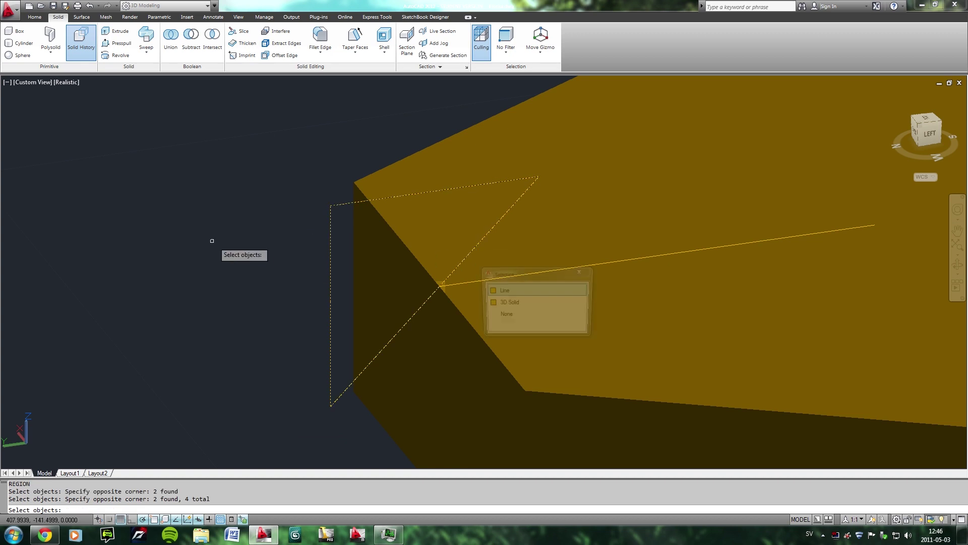
{"action": "key", "text": "Return"}
{"action": "scroll", "coordinate": [357, 279], "scroll_direction": "down", "scroll_amount": 5}
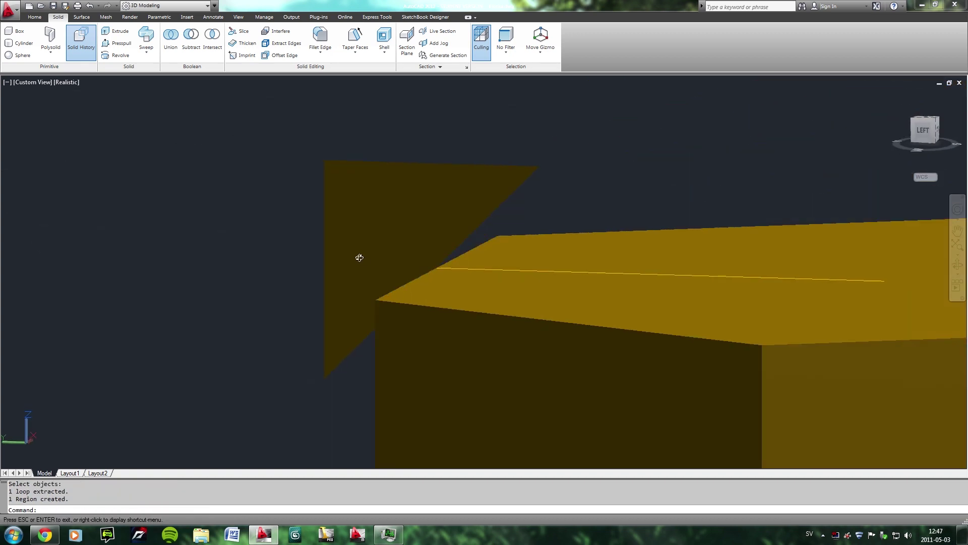
{"action": "scroll", "coordinate": [359, 257], "scroll_direction": "down", "scroll_amount": 3}
{"action": "middle_click_drag", "start_coordinate": [380, 274], "coordinate": [393, 283], "text": "shift"}
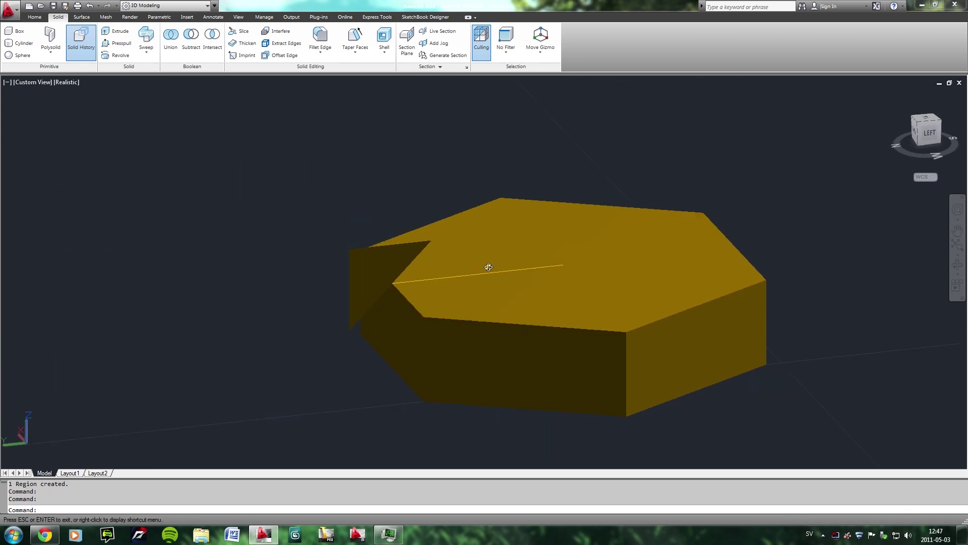
{"action": "middle_click_drag", "start_coordinate": [488, 266], "coordinate": [360, 277], "text": "shift"}
{"action": "scroll", "coordinate": [360, 277], "scroll_direction": "up", "scroll_amount": 2}
Mirror the triangular region with MIRROR3D across a three-point plane, keeping the original.
{"action": "type", "text": "mirror3d"}
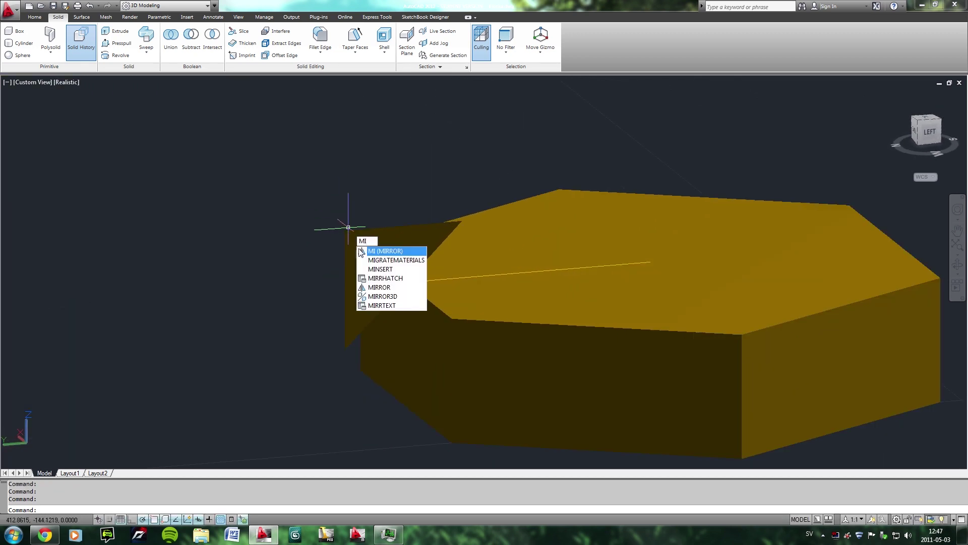
{"action": "key", "text": "Return"}
{"action": "left_click", "coordinate": [361, 257]}
{"action": "key", "text": "Return"}
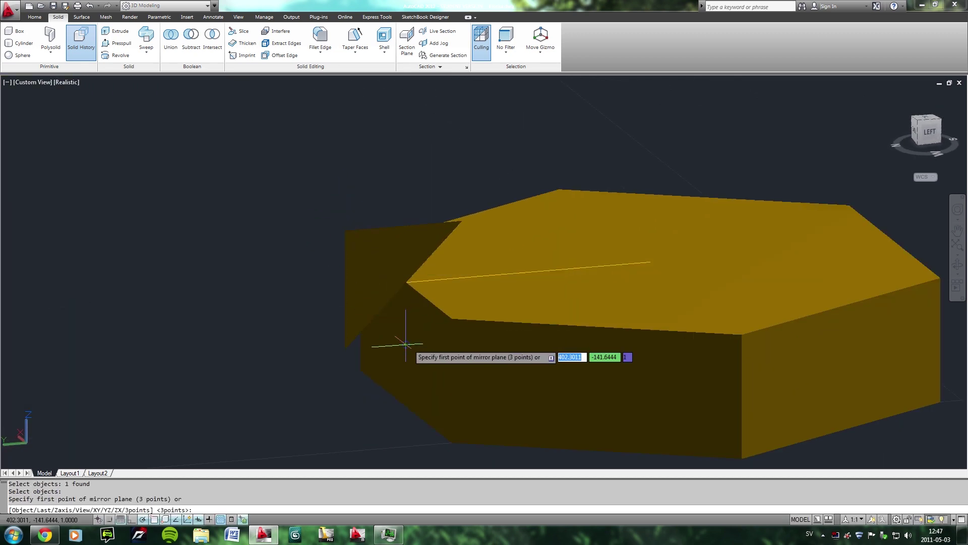
{"action": "left_click", "coordinate": [405, 344]}
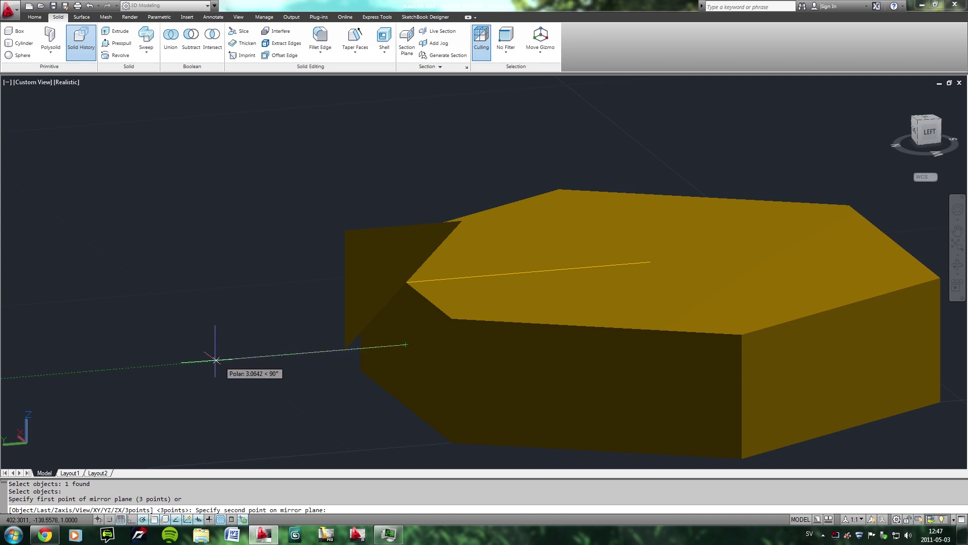
{"action": "left_click", "coordinate": [199, 362]}
{"action": "left_click", "coordinate": [268, 235]}
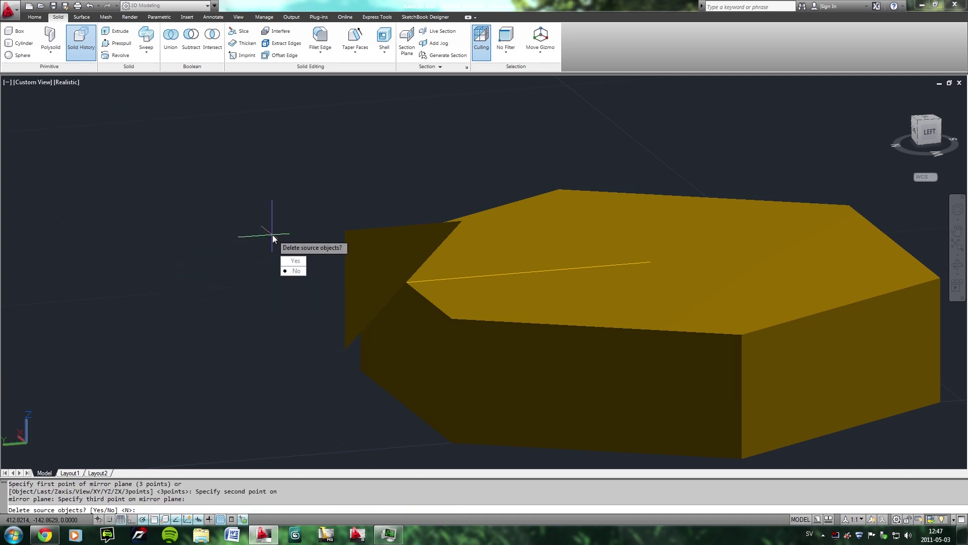
{"action": "key", "text": "Return"}
{"action": "mouse_move", "coordinate": [464, 303]}
{"action": "middle_mouse_down", "text": "shift"}
{"action": "mouse_move", "coordinate": [462, 281]}
{"action": "mouse_move", "coordinate": [259, 173]}
{"action": "middle_mouse_up", "text": "shift"}
{"action": "left_click", "coordinate": [120, 55]}
{"action": "left_click", "coordinate": [262, 207]}
Revolve both triangular regions a full 360° about the centre axis.
{"action": "left_click", "coordinate": [270, 327]}
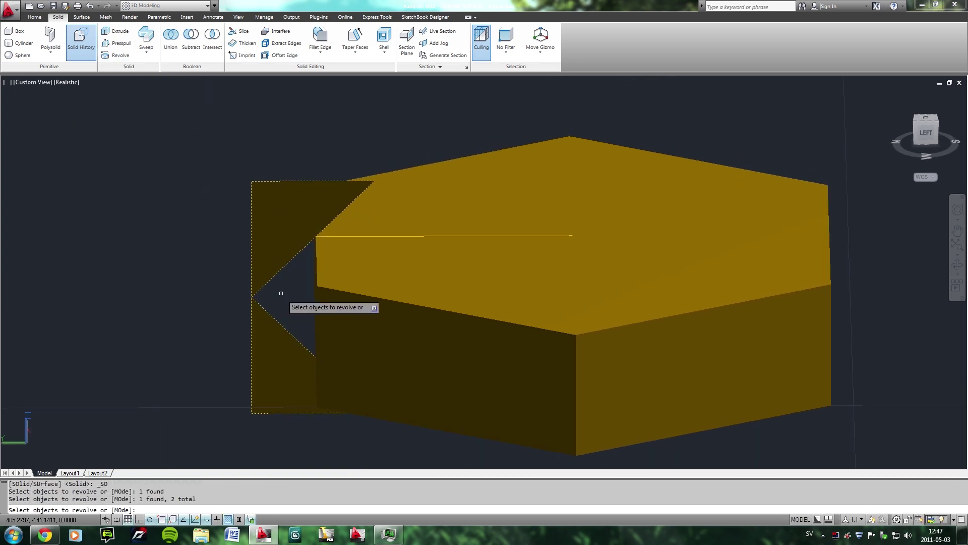
{"action": "key", "text": "Return"}
{"action": "left_click", "coordinate": [572, 236]}
{"action": "left_click", "coordinate": [316, 236]}
{"action": "key", "text": "Return"}
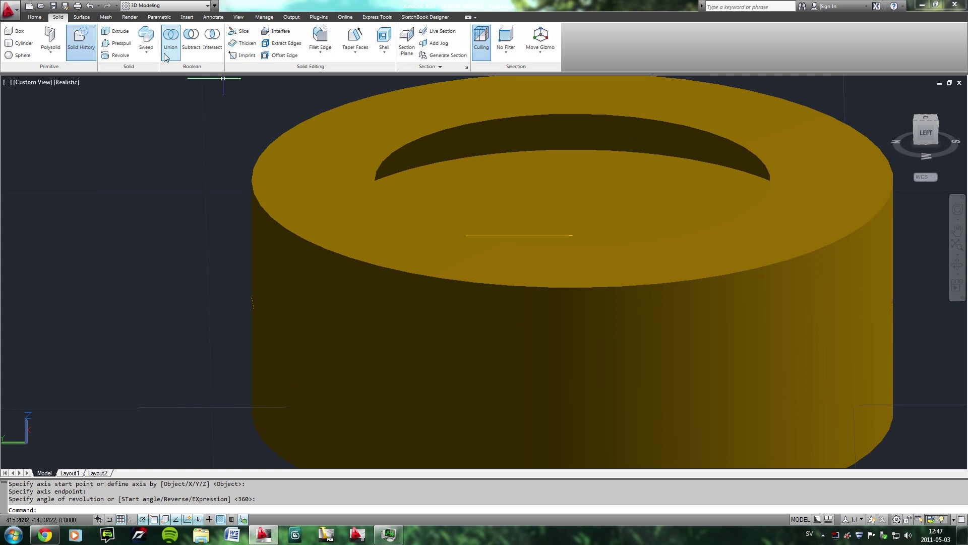
Subtract the revolved ring from the hexagonal prism and orbit to inspect the nut.
{"action": "left_click", "coordinate": [191, 41]}
{"action": "left_click", "coordinate": [485, 187]}
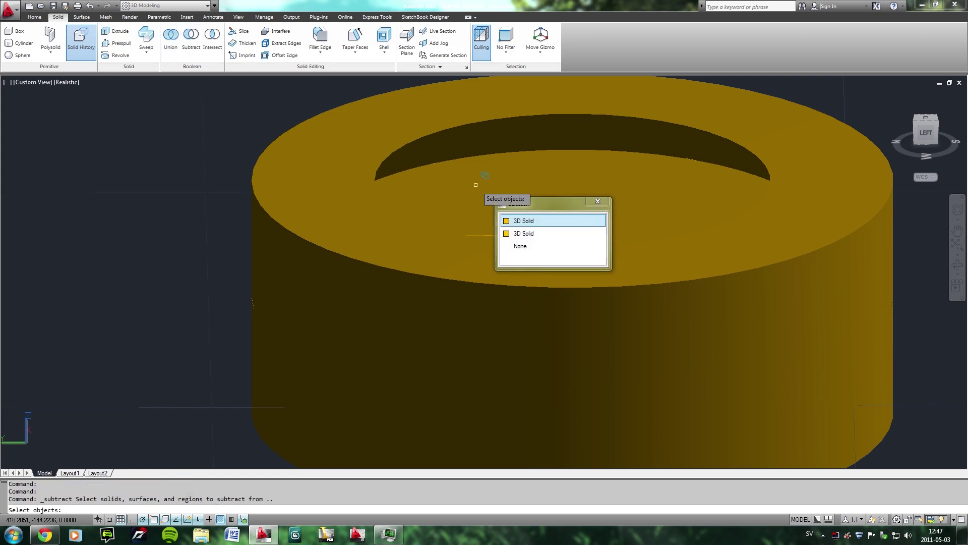
{"action": "left_click", "coordinate": [514, 222]}
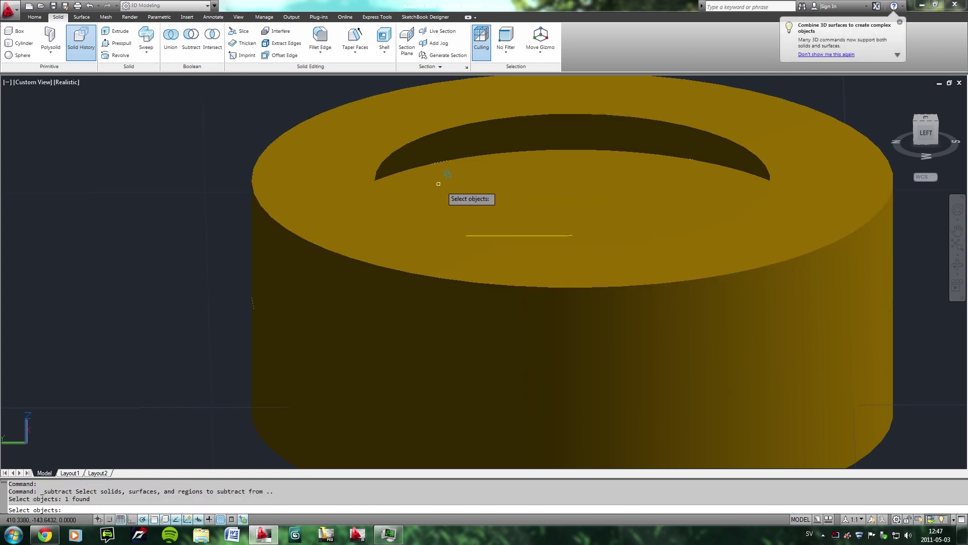
{"action": "left_click", "coordinate": [258, 344]}
{"action": "key", "text": "Return"}
{"action": "scroll", "coordinate": [249, 292], "scroll_direction": "down", "scroll_amount": 3}
{"action": "middle_click_drag", "start_coordinate": [248, 292], "coordinate": [342, 289], "text": "shift"}
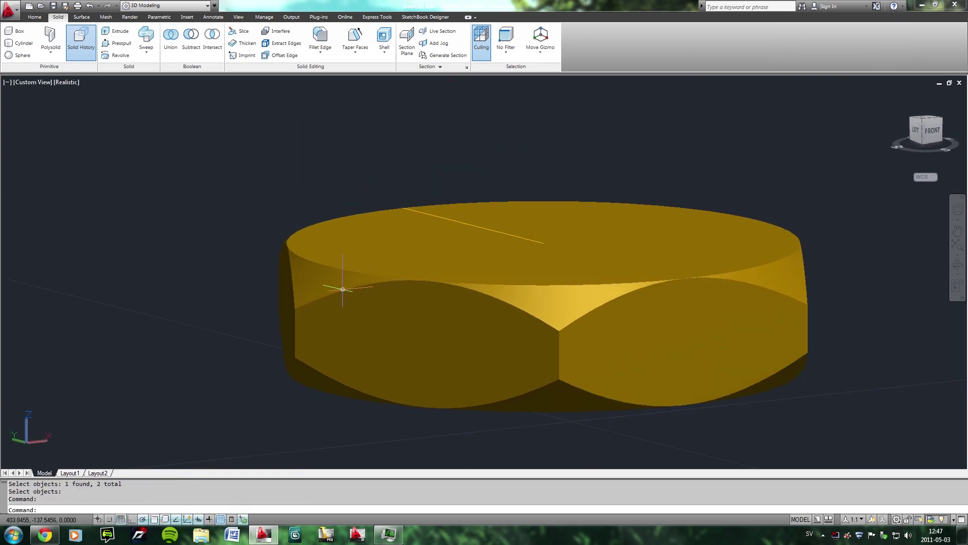
{"action": "scroll", "coordinate": [444, 257], "scroll_direction": "down", "scroll_amount": 2}
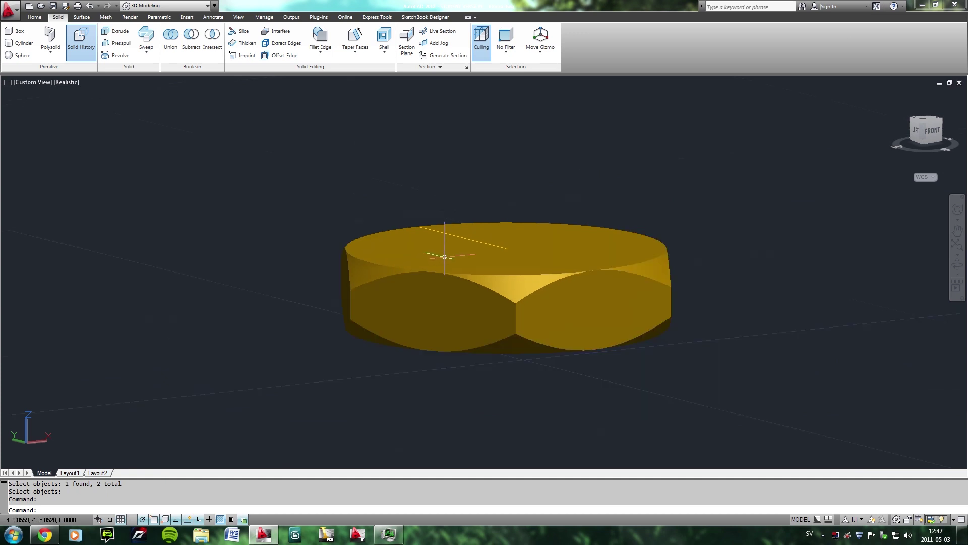
{"action": "scroll", "coordinate": [523, 301], "scroll_direction": "down", "scroll_amount": 3}
{"action": "mouse_move", "coordinate": [523, 302]}
{"action": "middle_mouse_down", "text": "shift"}
{"action": "mouse_move", "coordinate": [514, 289]}
{"action": "mouse_move", "coordinate": [432, 349]}
{"action": "middle_mouse_up", "text": "shift"}
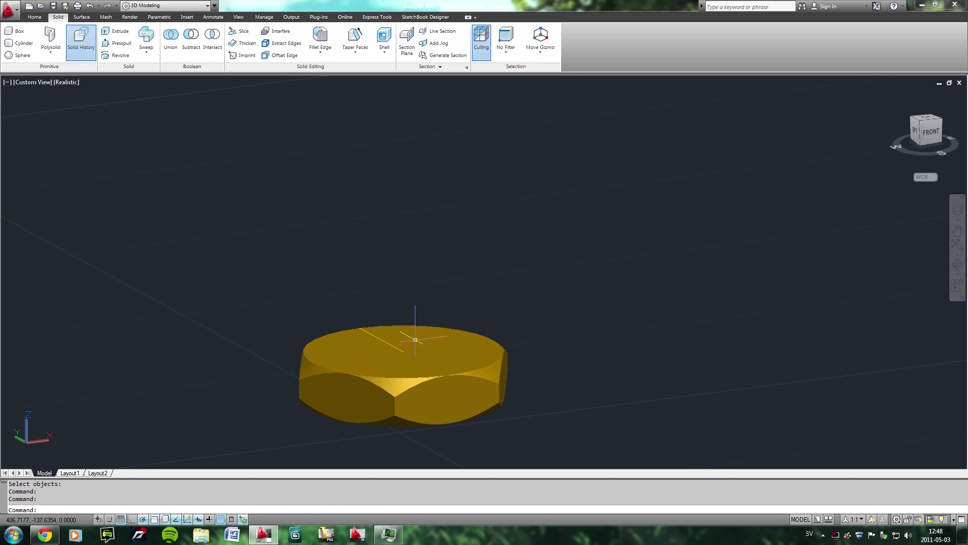
Draw a trial outline of 2, 1 and 1.5-unit segments from the yellow line's end.
{"action": "type", "text": "l"}
{"action": "key", "text": "Return"}
{"action": "left_click", "coordinate": [403, 350]}
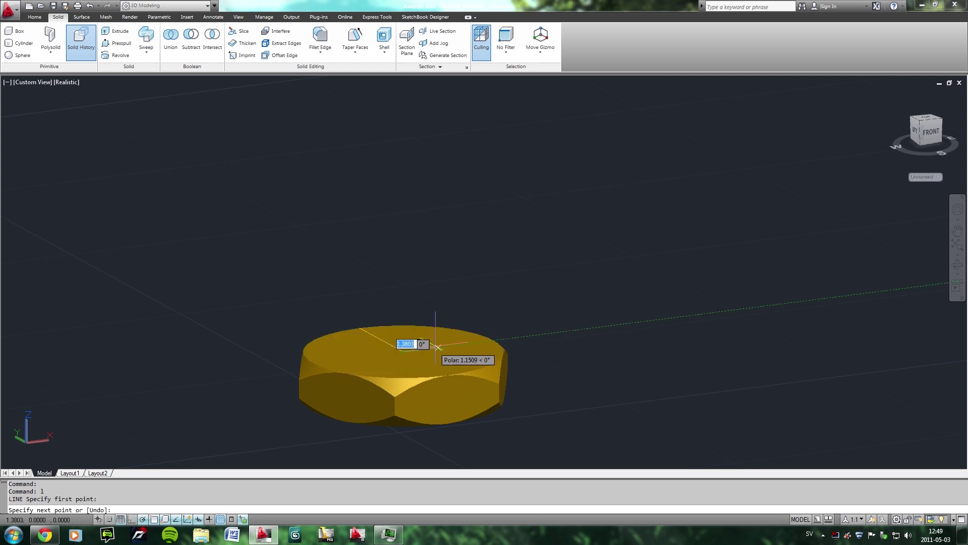
{"action": "type", "text": "2"}
{"action": "key", "text": "Return"}
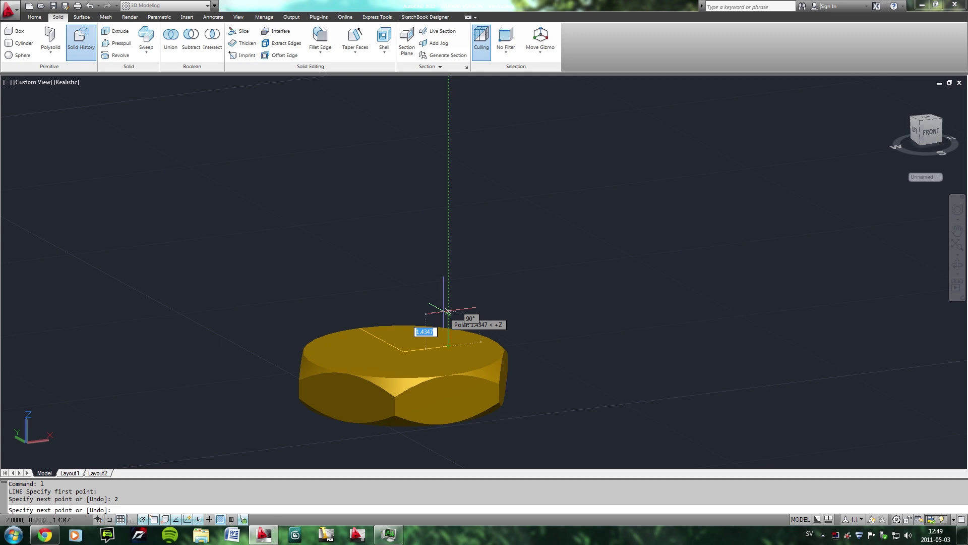
{"action": "type", "text": "1"}
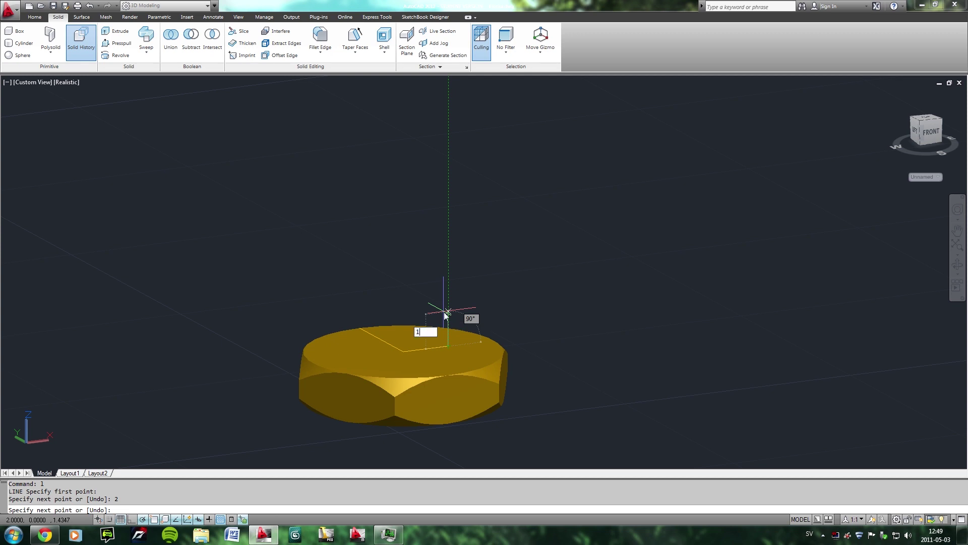
{"action": "key", "text": "Return"}
{"action": "middle_click_drag", "start_coordinate": [410, 321], "coordinate": [414, 291], "text": "shift"}
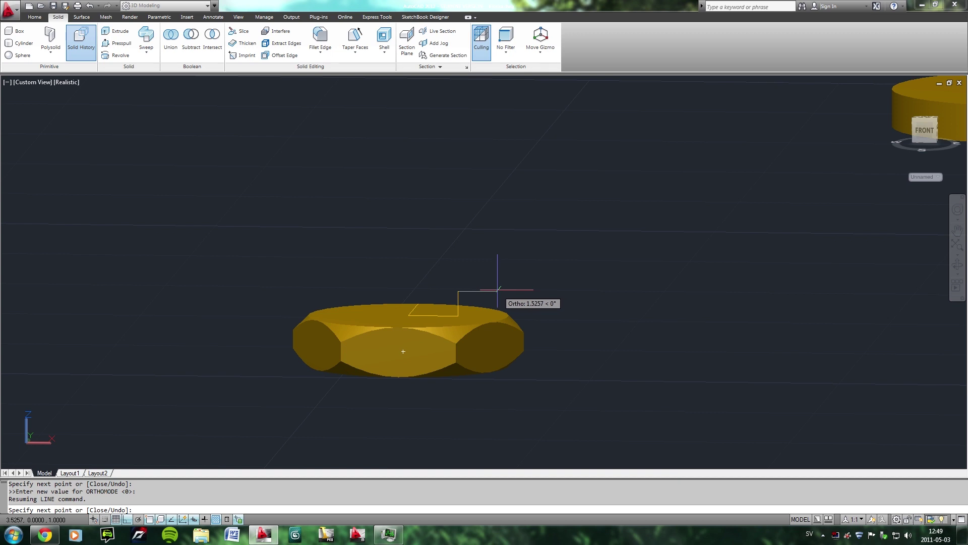
{"action": "type", "text": "1.5"}
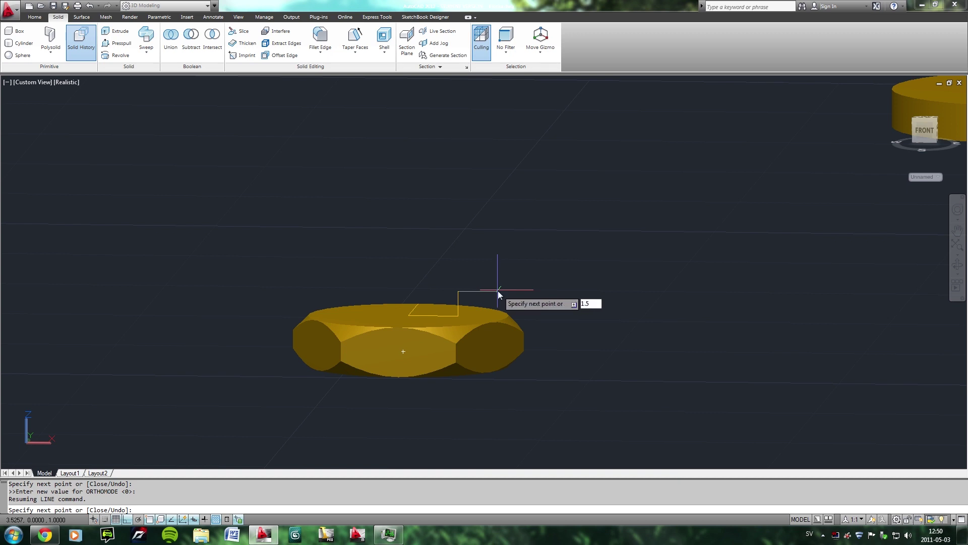
{"action": "key", "text": "Return"}
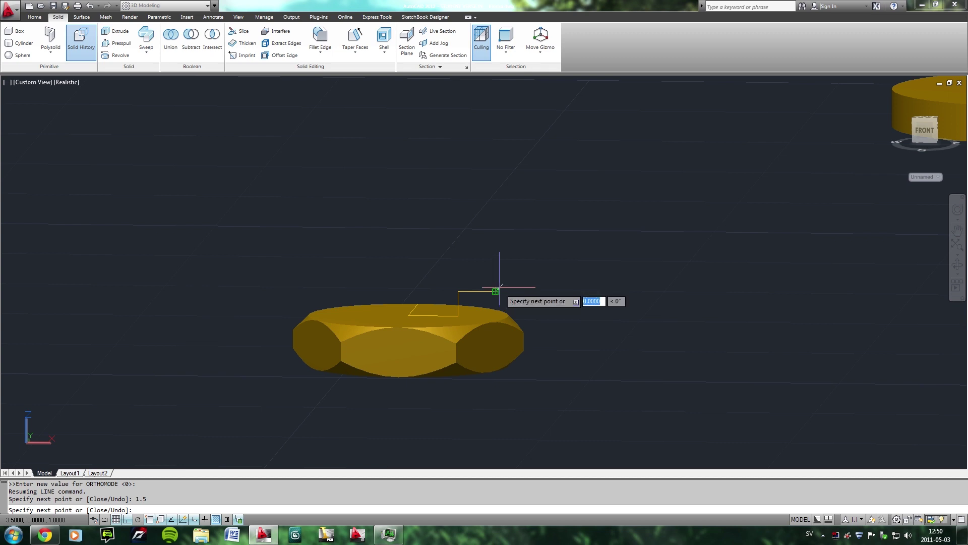
{"action": "key", "text": "Return"}
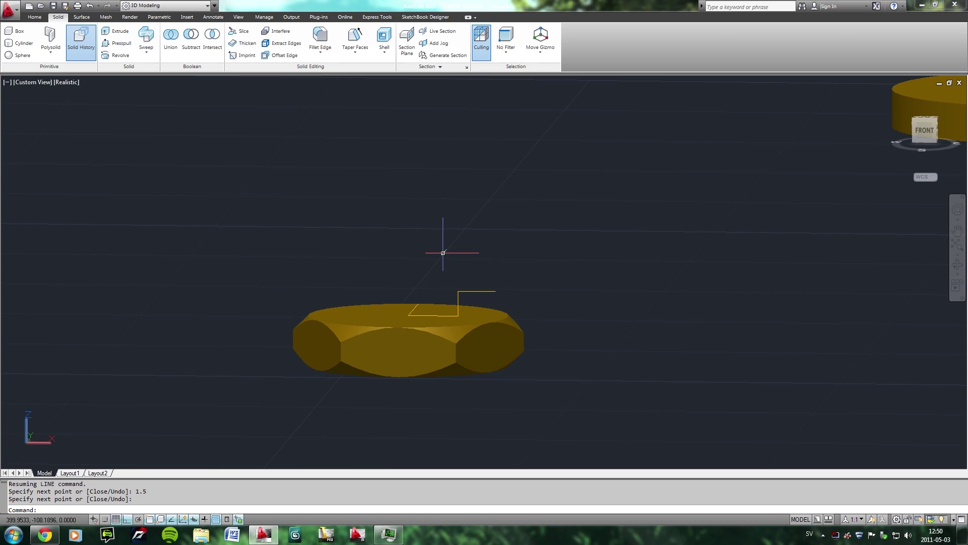
{"action": "key", "text": "Escape"}
Draw a 1-unit line from the outline corner, then delete it.
{"action": "type", "text": "l"}
{"action": "key", "text": "Return"}
{"action": "left_click", "coordinate": [408, 315]}
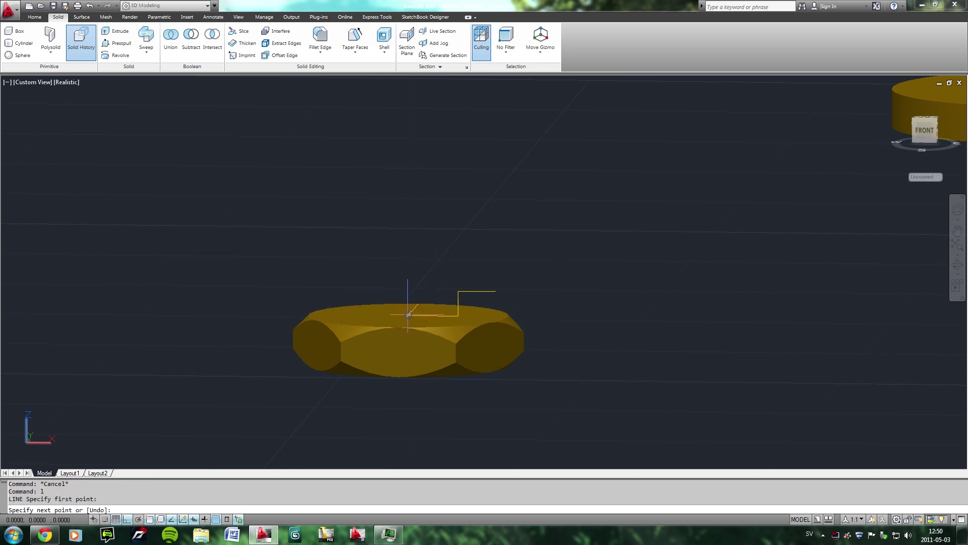
{"action": "type", "text": "1"}
{"action": "key", "text": "Return"}
{"action": "key", "text": "Escape"}
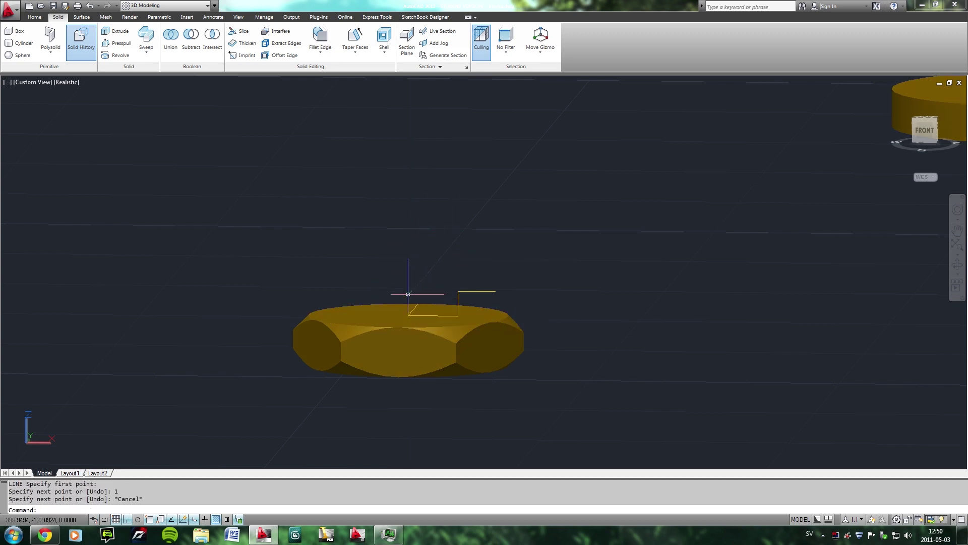
{"action": "key", "text": "Delete"}
Draw a 10-unit vertical upright from the outline corner.
{"action": "type", "text": "l"}
{"action": "key", "text": "Return"}
{"action": "left_click", "coordinate": [408, 315]}
{"action": "type", "text": "10"}
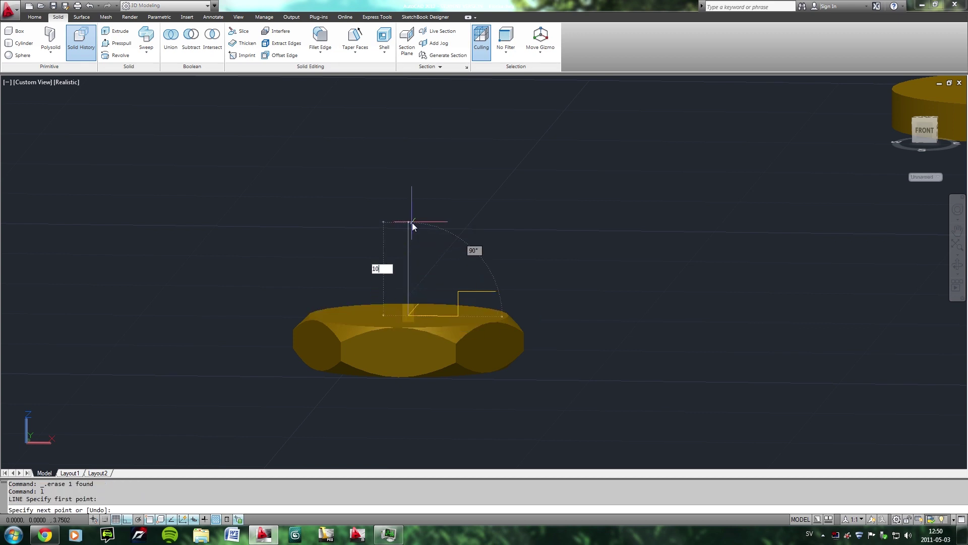
{"action": "key", "text": "Return"}
{"action": "key", "text": "Return"}
{"action": "scroll", "coordinate": [443, 214], "scroll_direction": "down", "scroll_amount": 4}
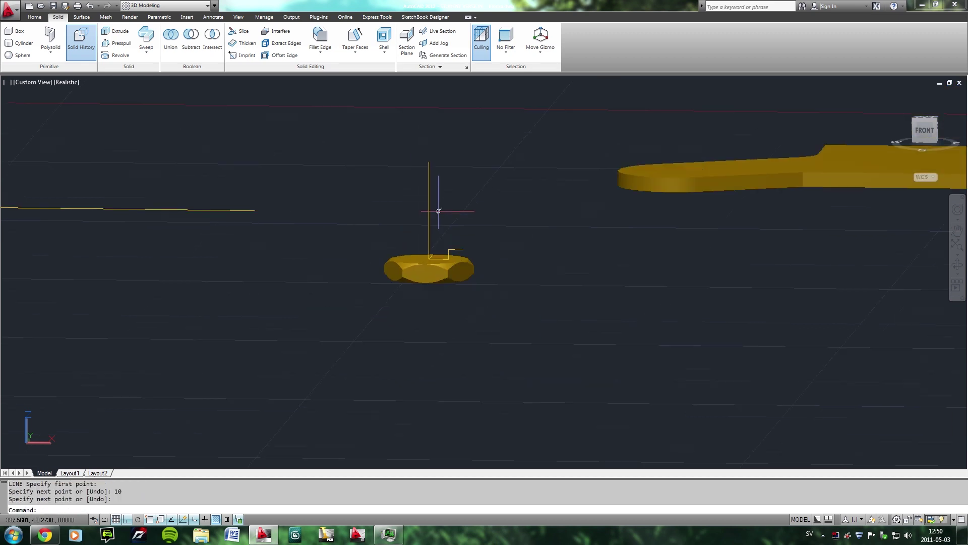
{"action": "scroll", "coordinate": [426, 212], "scroll_direction": "up", "scroll_amount": 1}
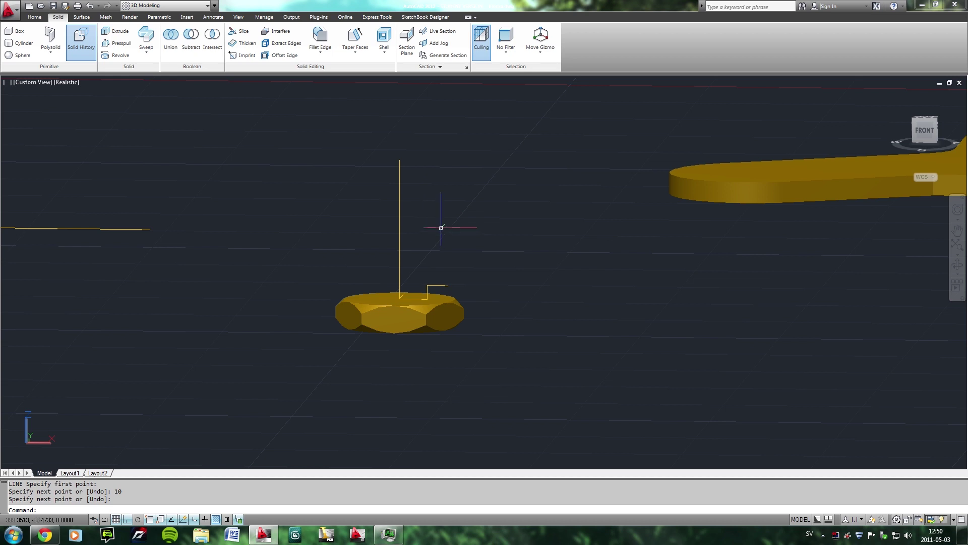
Add a 3-unit horizontal line at the top of the upright.
{"action": "type", "text": "l"}
{"action": "key", "text": "Return"}
{"action": "left_click", "coordinate": [400, 160]}
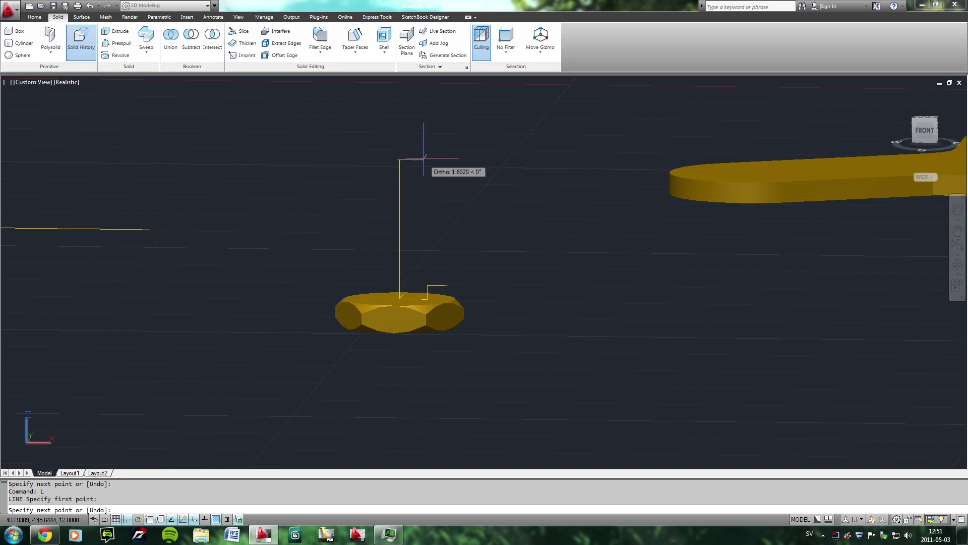
{"action": "type", "text": "3"}
{"action": "key", "text": "Return"}
{"action": "key", "text": "Return"}
{"action": "scroll", "coordinate": [425, 176], "scroll_direction": "up", "scroll_amount": 2}
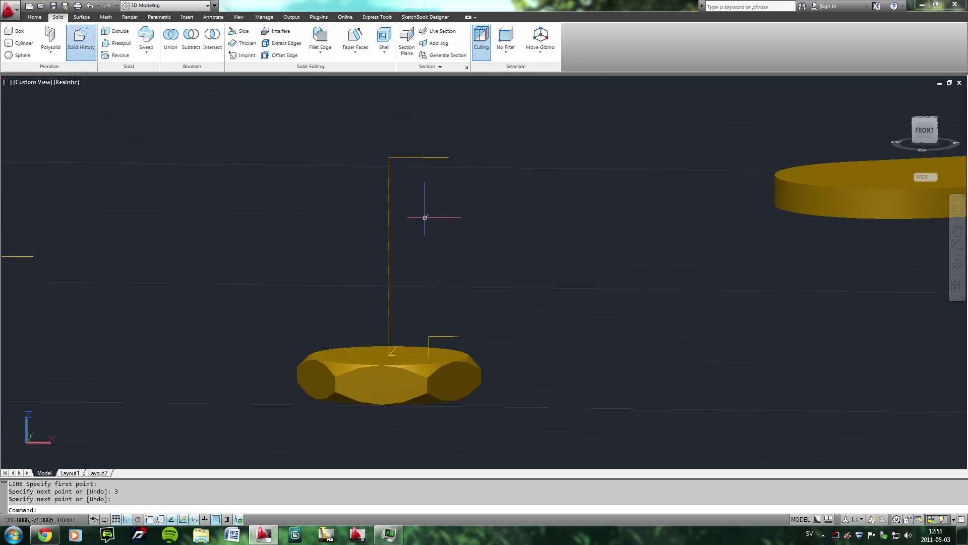
Move the 3-unit line down onto the solid, then raise it 6 units as the crossbar.
{"action": "left_click", "coordinate": [426, 157]}
{"action": "type", "text": "m"}
{"action": "key", "text": "Return"}
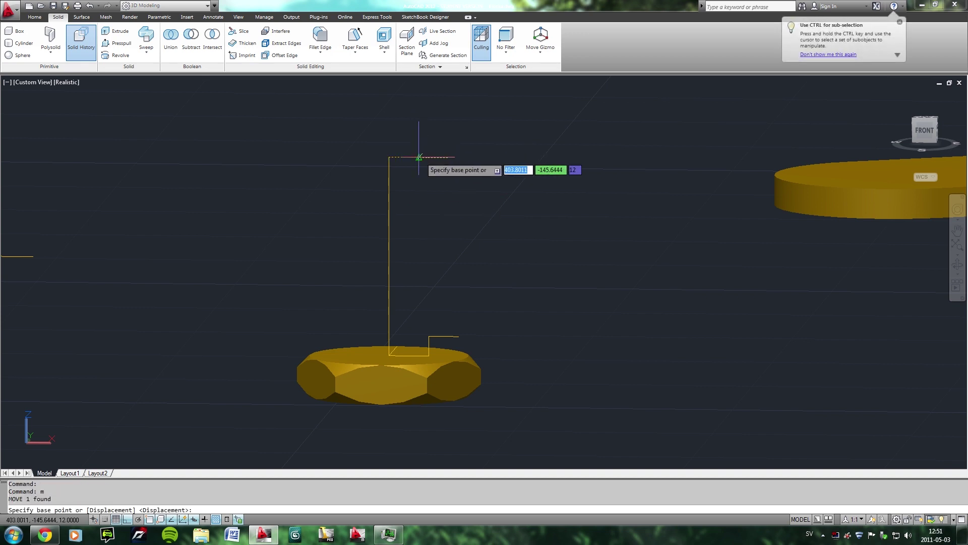
{"action": "left_click", "coordinate": [418, 157]}
{"action": "left_click", "coordinate": [387, 357]}
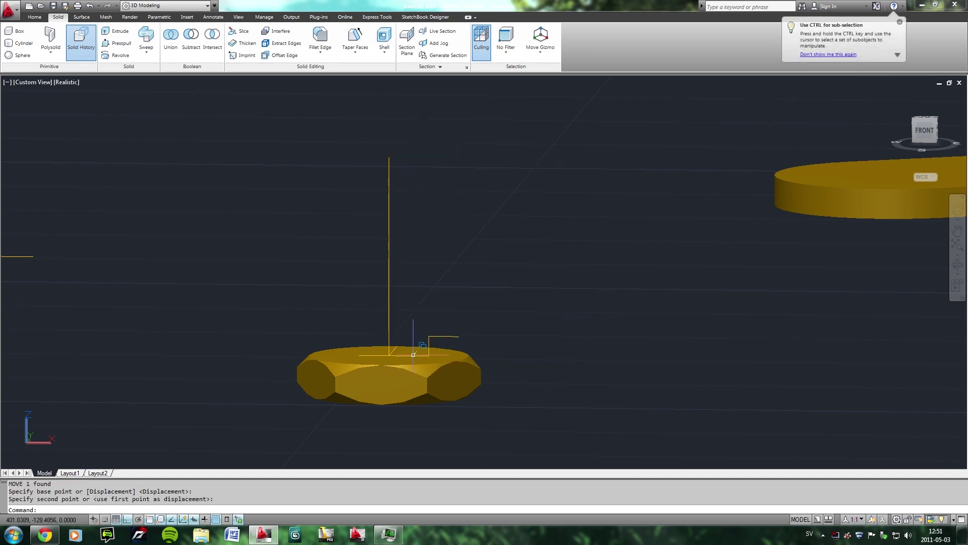
{"action": "left_click", "coordinate": [409, 358]}
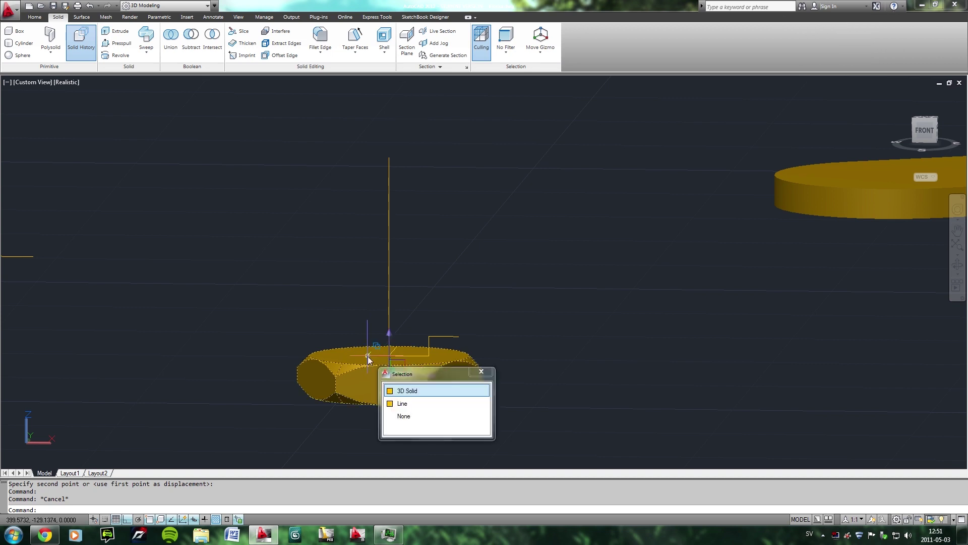
{"action": "left_click", "coordinate": [411, 404]}
{"action": "key", "text": "Return"}
{"action": "left_click", "coordinate": [389, 355]}
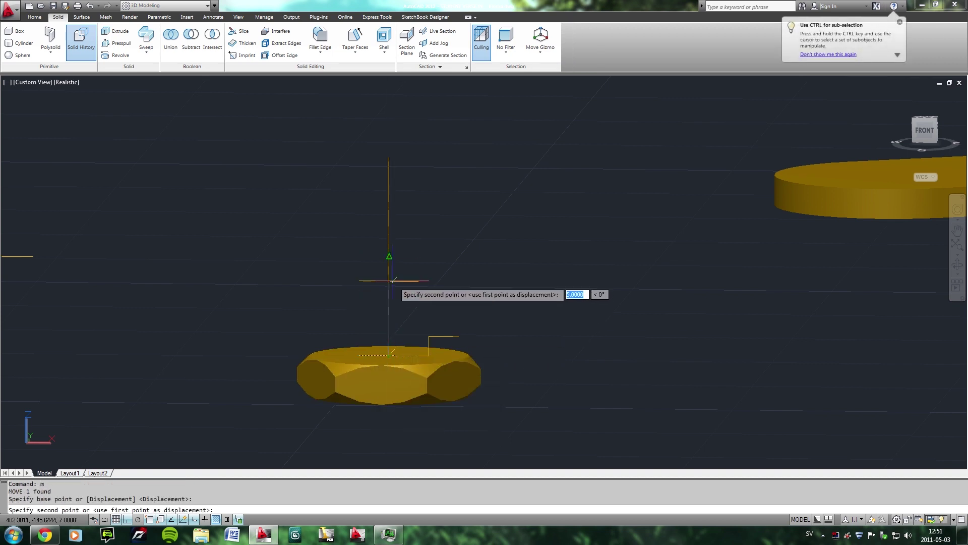
{"action": "type", "text": "6"}
{"action": "key", "text": "Return"}
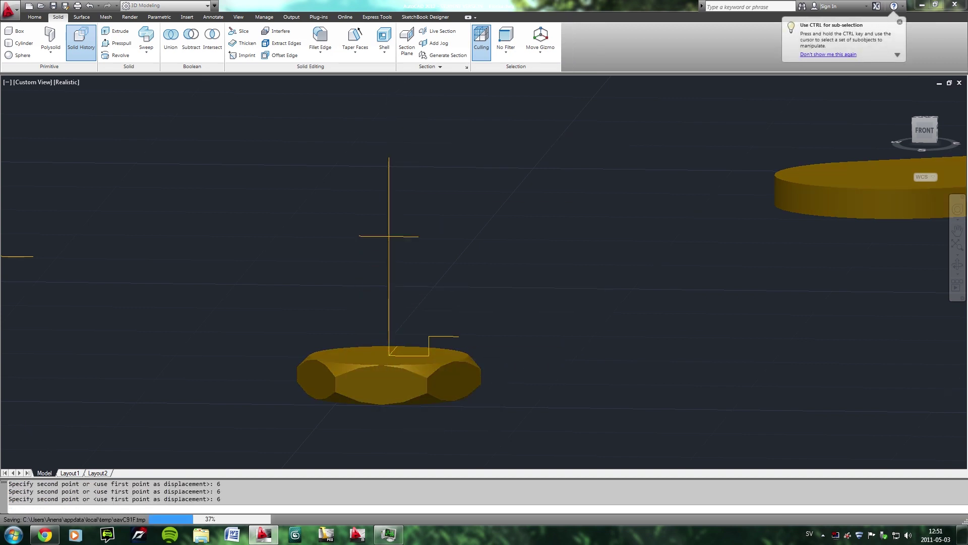
Draw the slanted side from the step's end up to the crossbar's end.
{"action": "type", "text": "l"}
{"action": "key", "text": "Return"}
{"action": "left_click", "coordinate": [458, 336]}
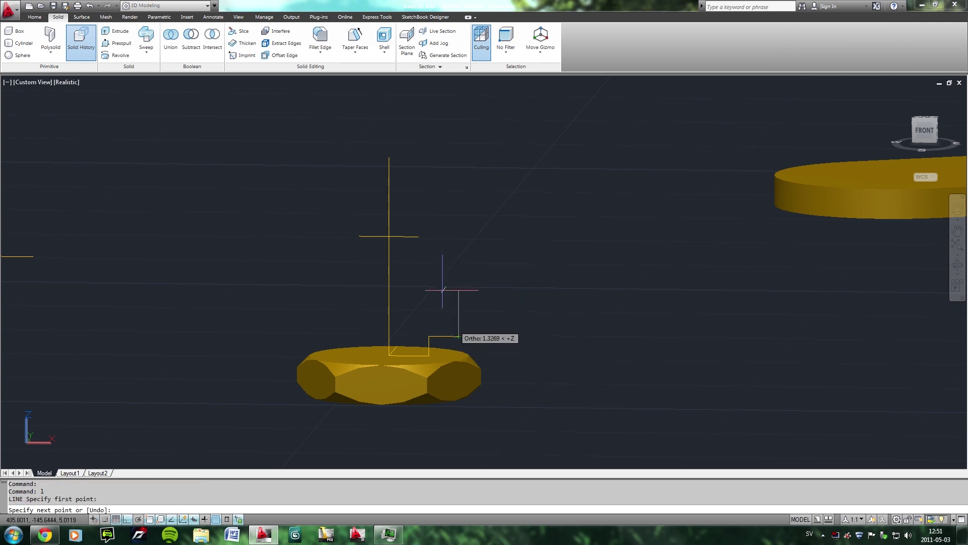
{"action": "left_click", "coordinate": [419, 236]}
{"action": "key", "text": "Return"}
{"action": "middle_click_drag", "start_coordinate": [421, 288], "coordinate": [357, 270], "text": "shift"}
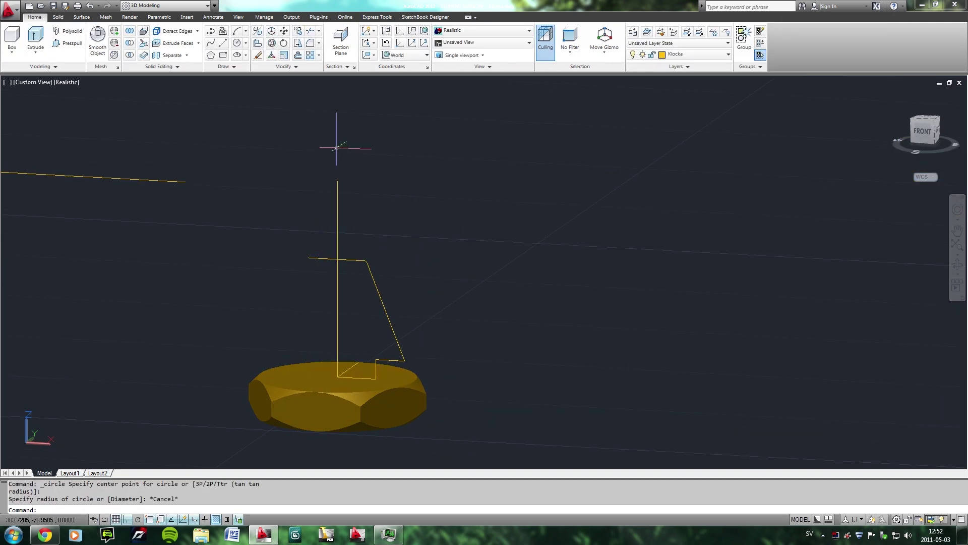
Set a 3-point UCS with origin at the upright's base and X along the upright.
{"action": "right_click", "coordinate": [36, 446]}
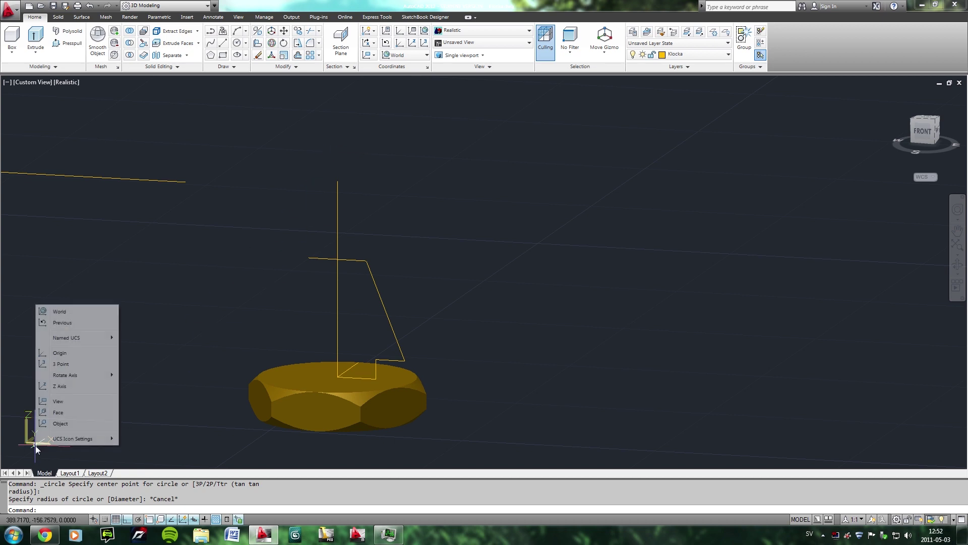
{"action": "left_click", "coordinate": [61, 363]}
{"action": "left_click", "coordinate": [338, 376]}
{"action": "left_click", "coordinate": [338, 259]}
{"action": "left_click", "coordinate": [376, 377]}
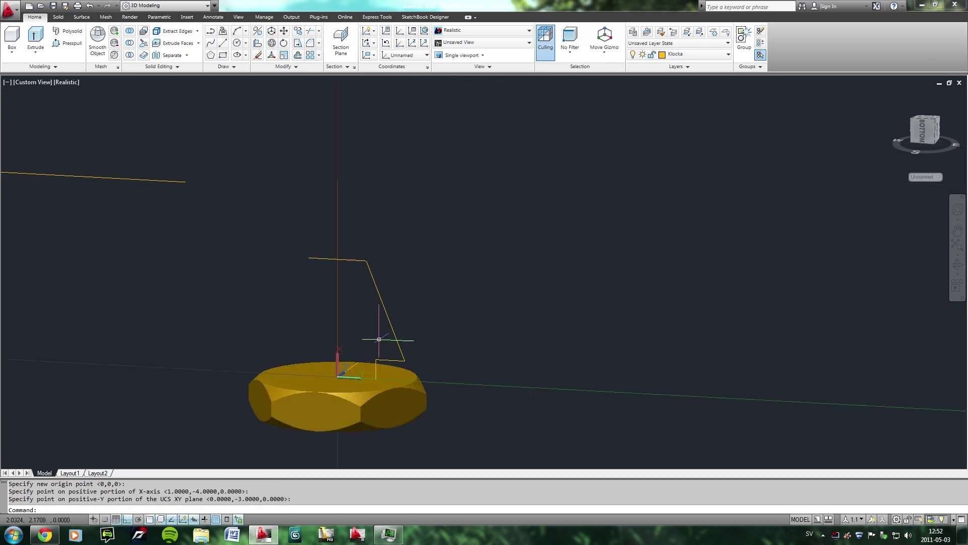
Draw a radius-2 circle centred on the upright.
{"action": "type", "text": "c"}
{"action": "key", "text": "Return"}
{"action": "left_click", "coordinate": [338, 180]}
{"action": "type", "text": "2"}
{"action": "key", "text": "Return"}
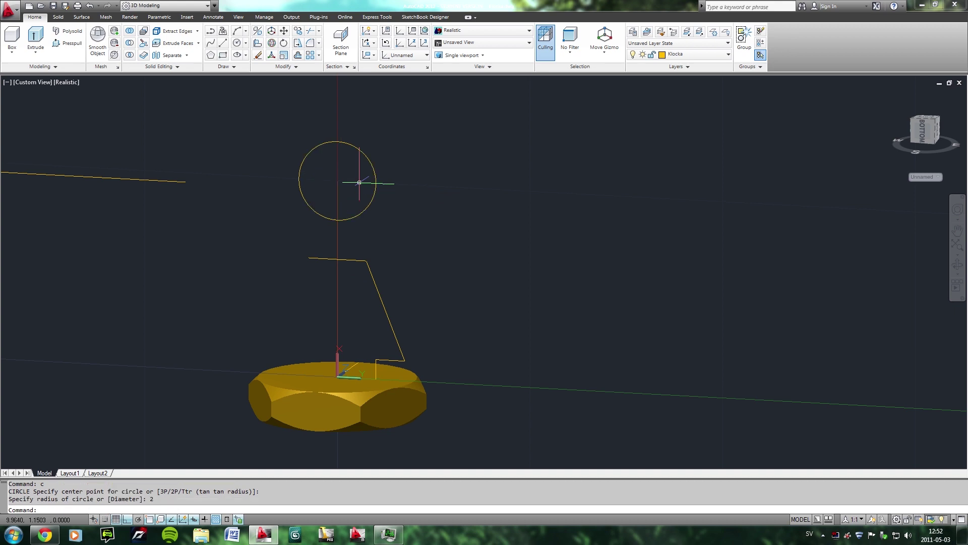
Move the circle down so it rests on the crossbar.
{"action": "type", "text": "m"}
{"action": "key", "text": "Return"}
{"action": "left_click", "coordinate": [325, 146]}
{"action": "key", "text": "Return"}
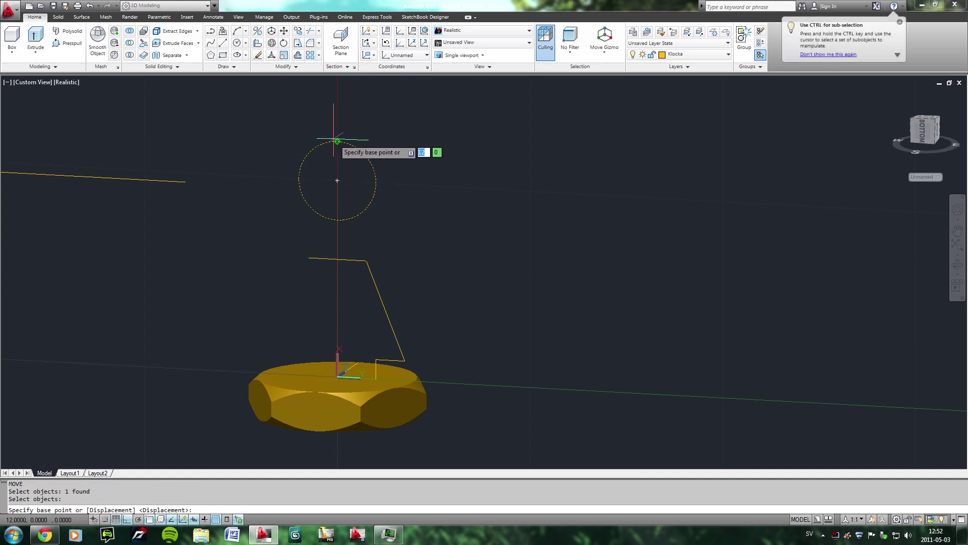
{"action": "left_click", "coordinate": [337, 142]}
{"action": "left_click", "coordinate": [338, 181]}
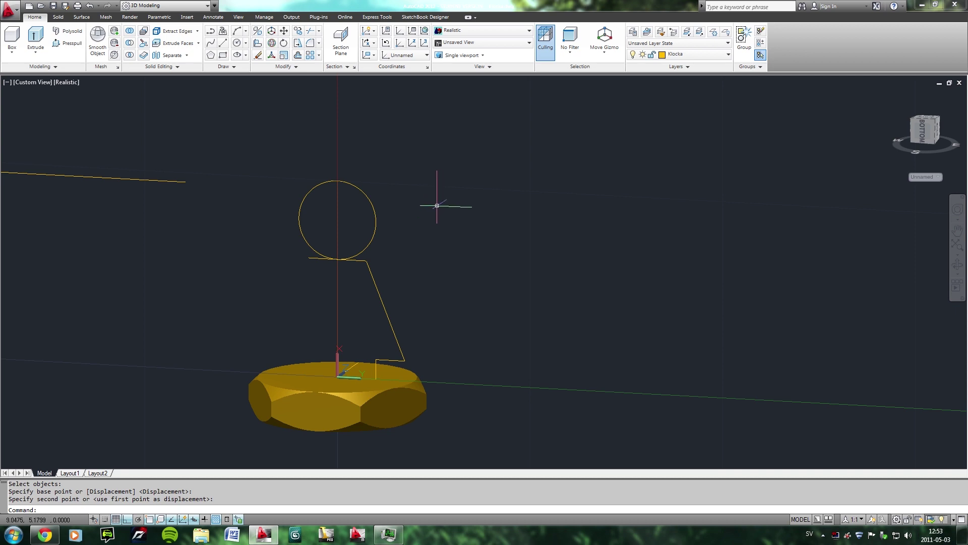
{"action": "middle_click_drag", "start_coordinate": [432, 209], "coordinate": [392, 307], "text": "shift"}
{"action": "type", "text": "mi"}
{"action": "key", "text": "Return"}
Mirror the slanted side and step across the upright, keeping the originals.
{"action": "left_click", "coordinate": [557, 473]}
{"action": "left_click", "coordinate": [394, 307]}
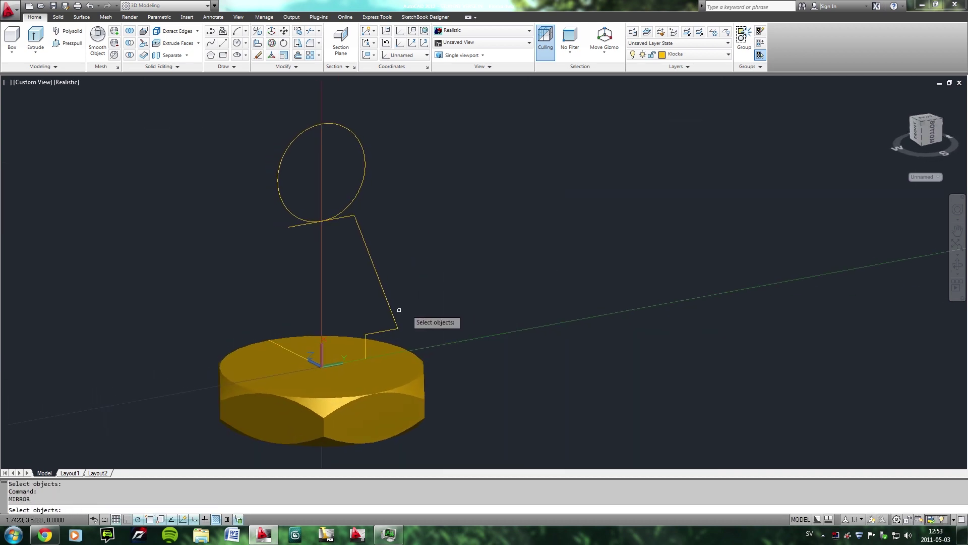
{"action": "key", "text": "Return"}
{"action": "left_click", "coordinate": [321, 221]}
{"action": "left_click", "coordinate": [323, 151]}
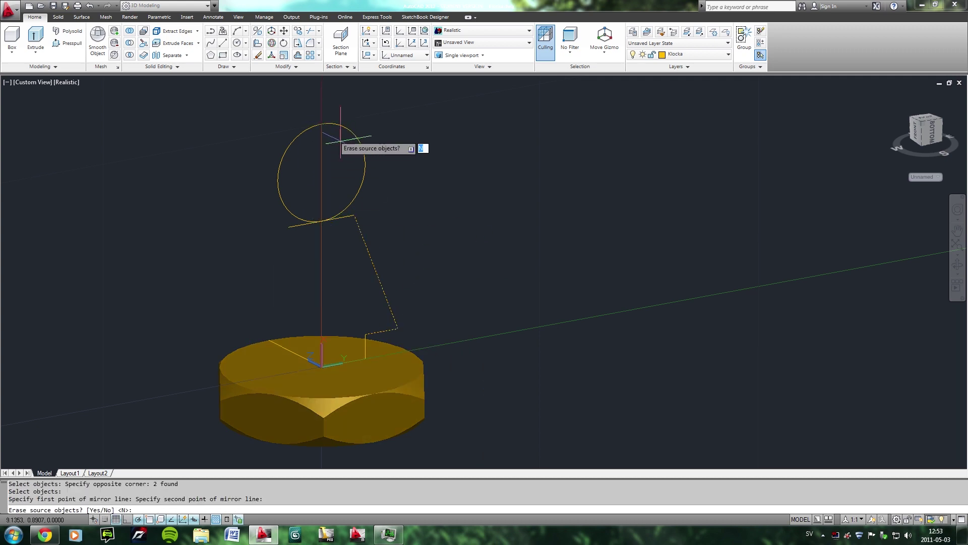
{"action": "key", "text": "Return"}
Measure the distance between the trapezoid's two bottom corners with DIST.
{"action": "scroll", "coordinate": [287, 325], "scroll_direction": "up", "scroll_amount": 2}
{"action": "scroll", "coordinate": [280, 308], "scroll_direction": "up", "scroll_amount": 1}
{"action": "key", "text": "Escape"}
{"action": "type", "text": "dist"}
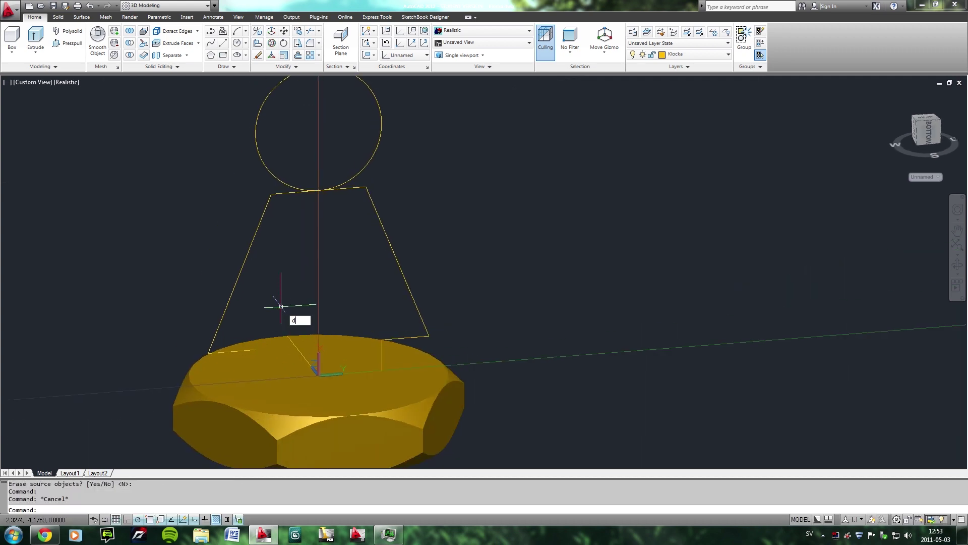
{"action": "key", "text": "Return"}
{"action": "left_click", "coordinate": [208, 352]}
{"action": "left_click", "coordinate": [427, 334]}
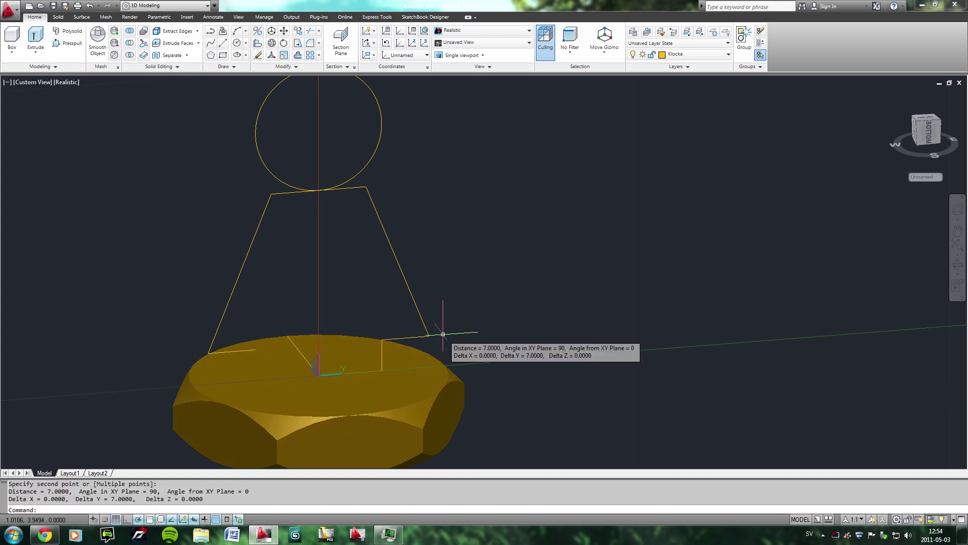
Delete the trapezoid's top edge.
{"action": "middle_click_drag", "start_coordinate": [414, 331], "coordinate": [341, 300], "text": "shift"}
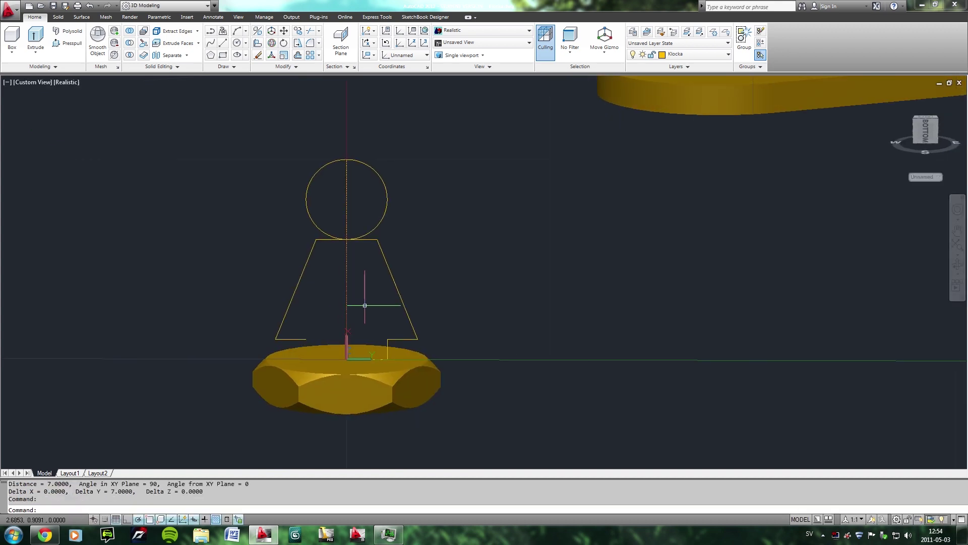
{"action": "scroll", "coordinate": [365, 262], "scroll_direction": "up", "scroll_amount": 3}
{"action": "left_click", "coordinate": [373, 225]}
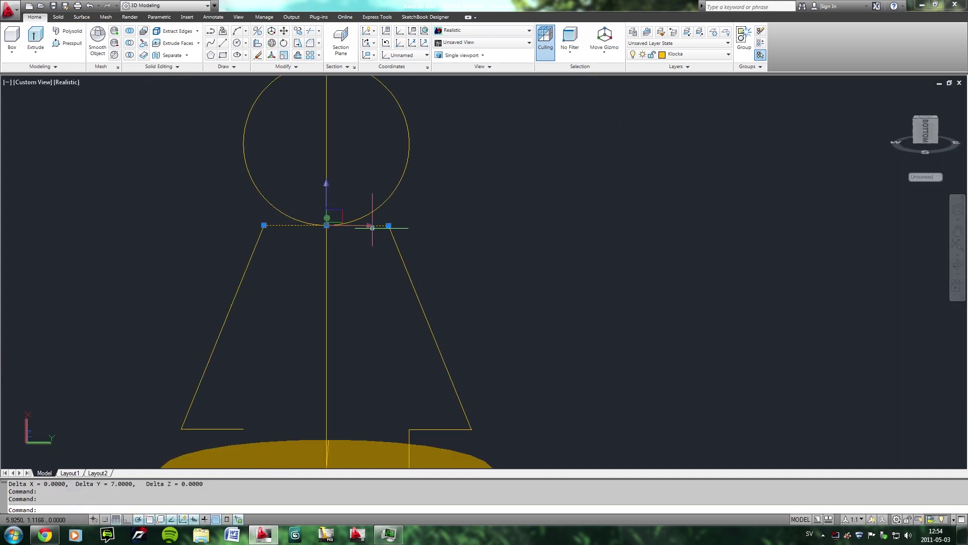
{"action": "key", "text": "Delete"}
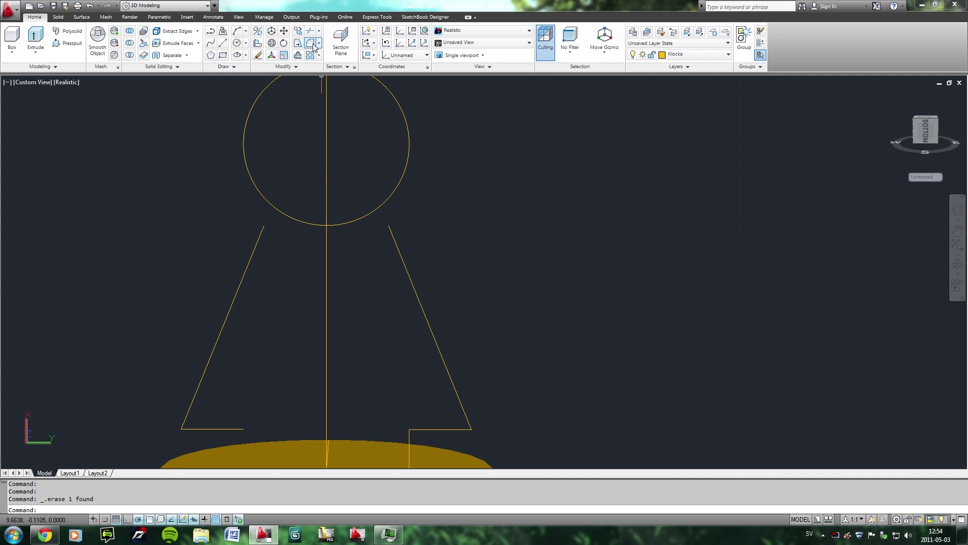
Try filleting the circle to the right slanted line, then undo it.
{"action": "left_click", "coordinate": [310, 43]}
{"action": "left_click", "coordinate": [390, 229]}
{"action": "left_click", "coordinate": [389, 195]}
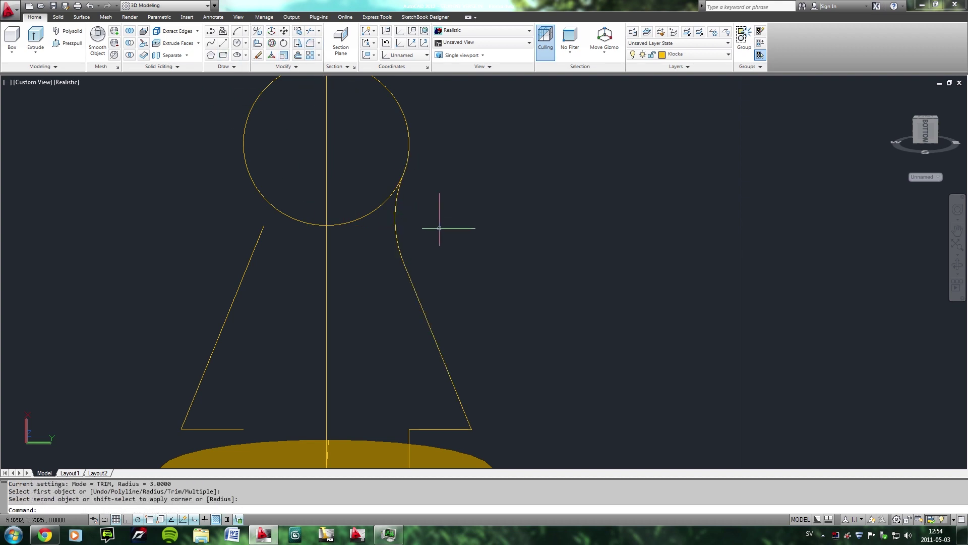
{"action": "key", "text": "ctrl+z"}
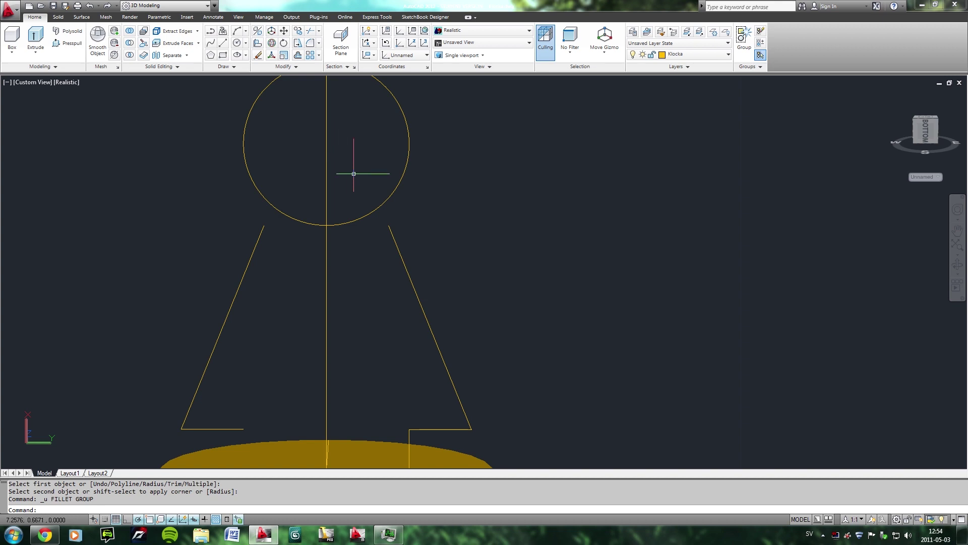
{"action": "key", "text": "Escape"}
Extend both slanted lines up to the circle.
{"action": "key", "text": "Return"}
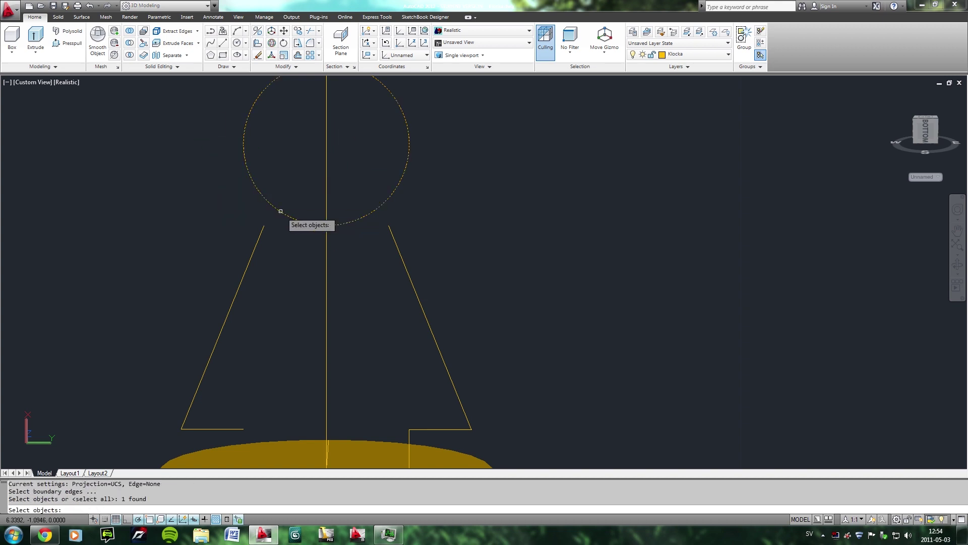
{"action": "left_click", "coordinate": [281, 216]}
{"action": "key", "text": "Return"}
{"action": "left_click", "coordinate": [262, 231]}
{"action": "left_click", "coordinate": [399, 251]}
{"action": "key", "text": "Return"}
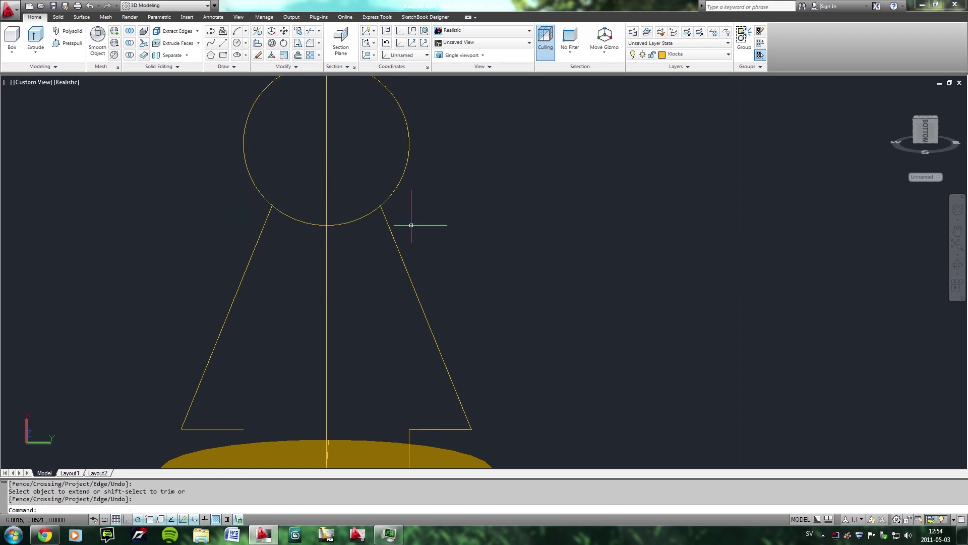
{"action": "type", "text": "tr"}
Trim the circle's bottom and left arcs between the slanted lines.
{"action": "key", "text": "Return"}
{"action": "key", "text": "Return"}
{"action": "left_click", "coordinate": [342, 224]}
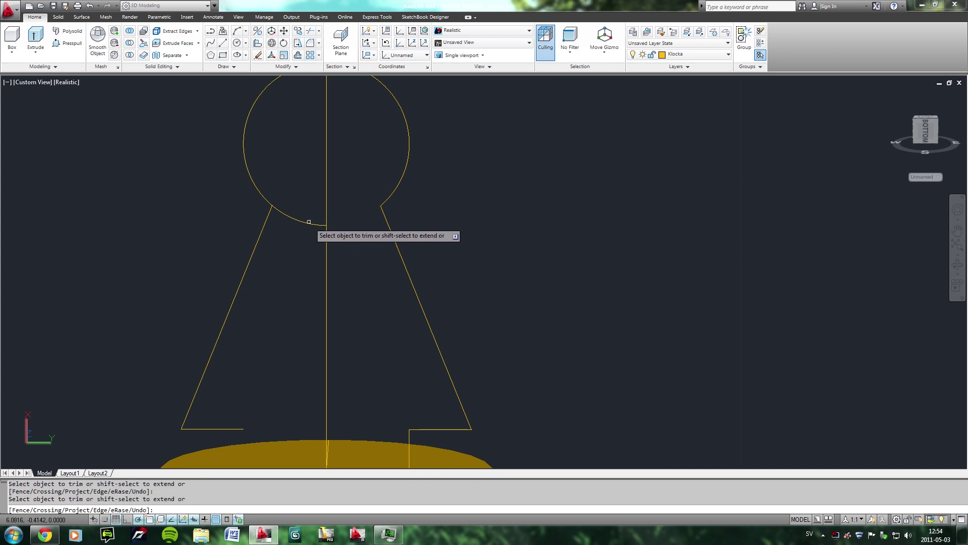
{"action": "left_click", "coordinate": [312, 225]}
{"action": "scroll", "coordinate": [279, 180], "scroll_direction": "down", "scroll_amount": 3}
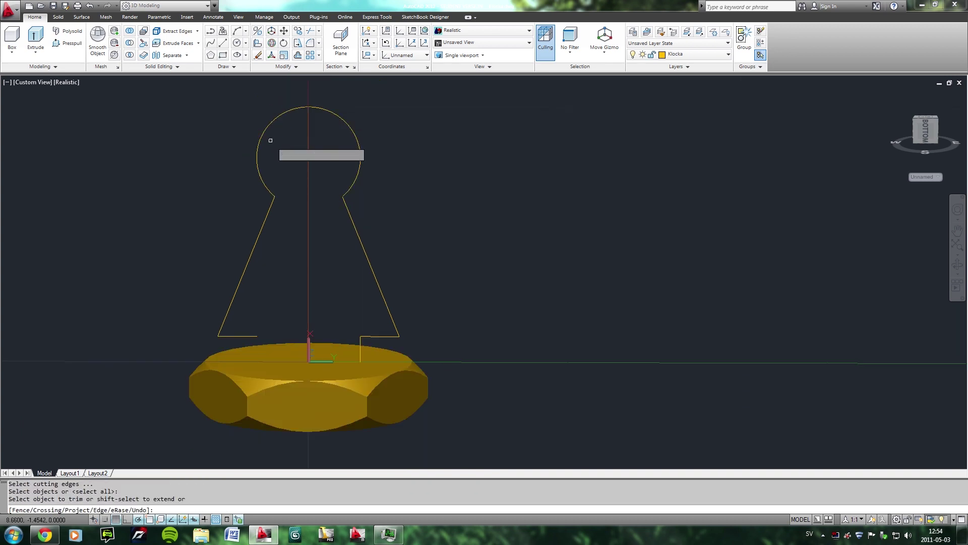
{"action": "left_click", "coordinate": [277, 116]}
{"action": "key", "text": "Escape"}
Erase the left half of the profile with a selection window.
{"action": "scroll", "coordinate": [280, 234], "scroll_direction": "up", "scroll_amount": 3}
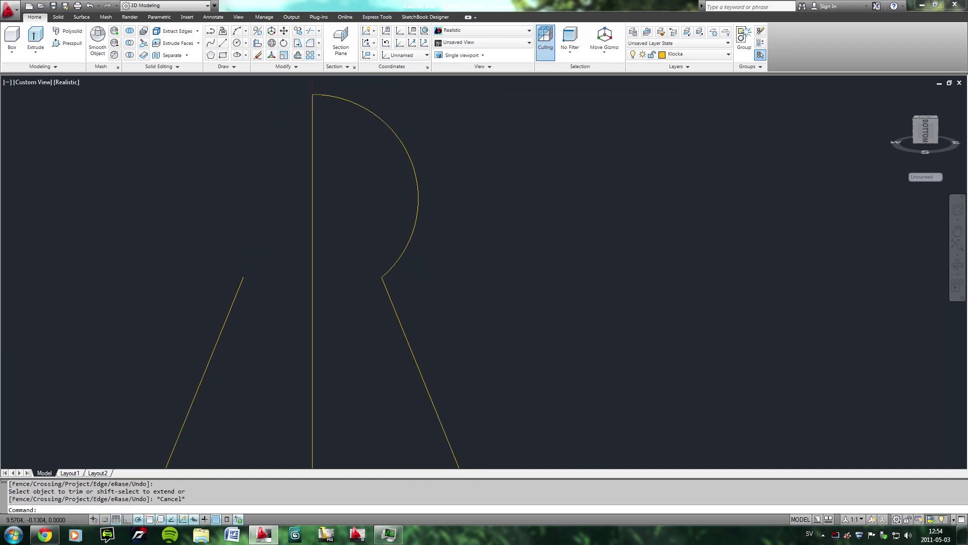
{"action": "scroll", "coordinate": [267, 258], "scroll_direction": "down", "scroll_amount": 2}
{"action": "scroll", "coordinate": [267, 258], "scroll_direction": "down", "scroll_amount": 3}
{"action": "left_click", "coordinate": [271, 253]}
{"action": "left_click", "coordinate": [222, 325]}
{"action": "key", "text": "Delete"}
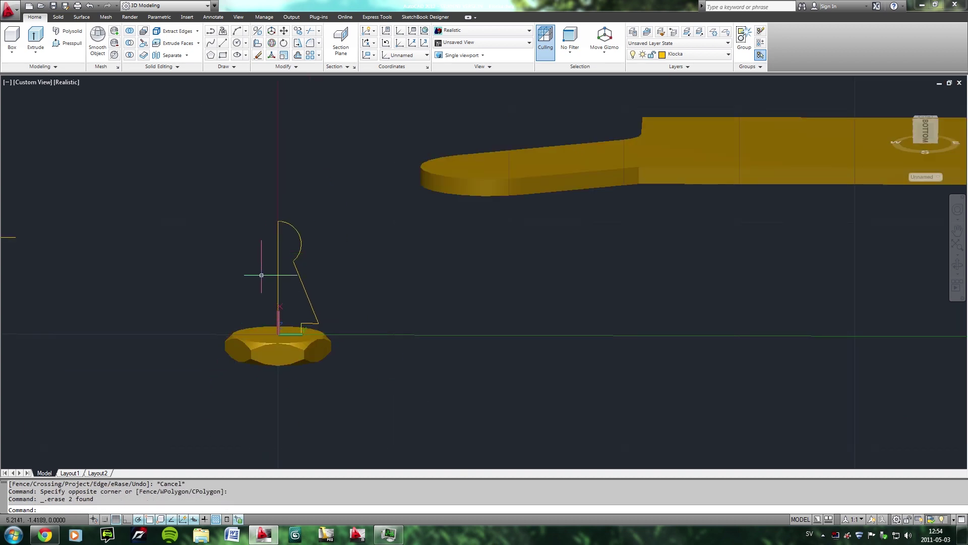
{"action": "type", "text": "reg"}
{"action": "key", "text": "Return"}
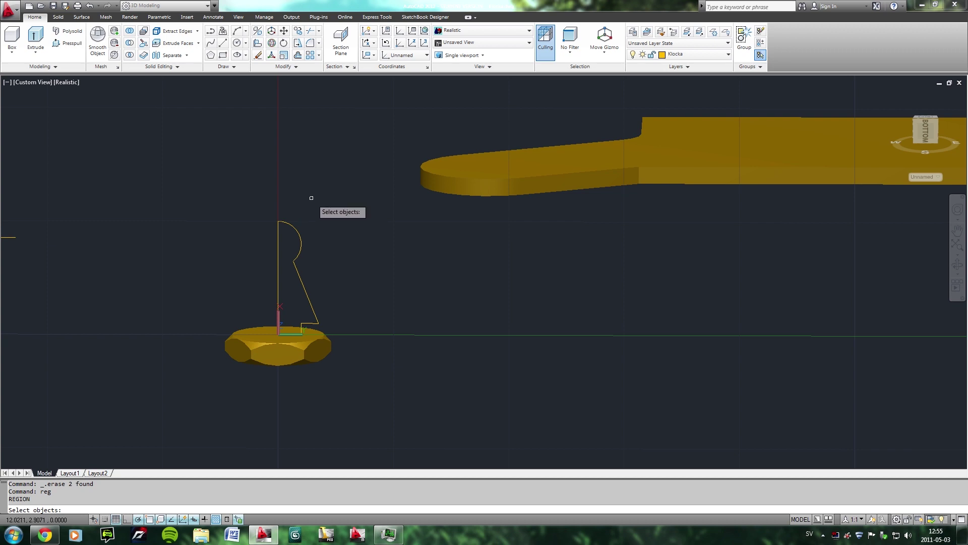
Turn the five pieces of the half keyhole profile into a single region.
{"action": "left_click", "coordinate": [311, 198]}
{"action": "left_click", "coordinate": [264, 307]}
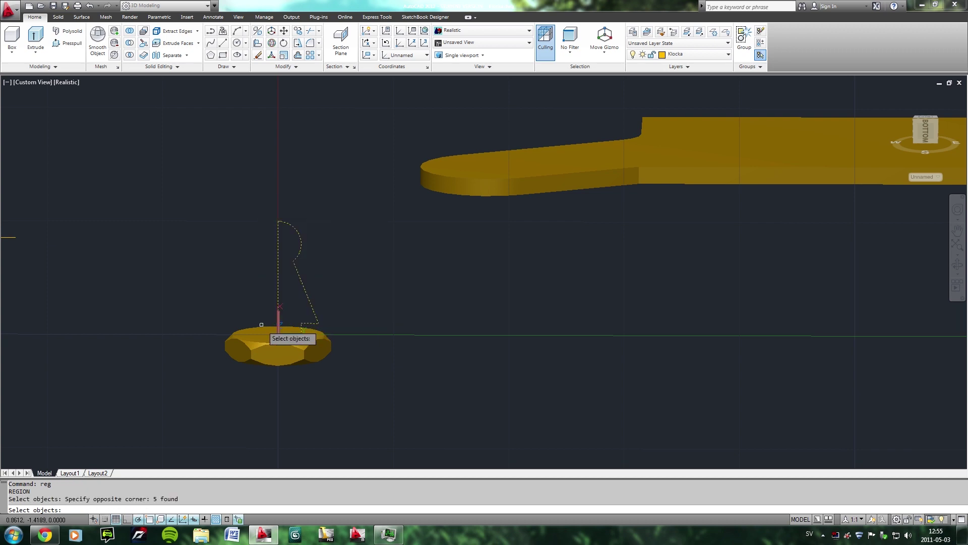
{"action": "scroll", "coordinate": [282, 327], "scroll_direction": "up", "scroll_amount": 8}
{"action": "right_click", "coordinate": [183, 429]}
{"action": "left_click", "coordinate": [209, 452]}
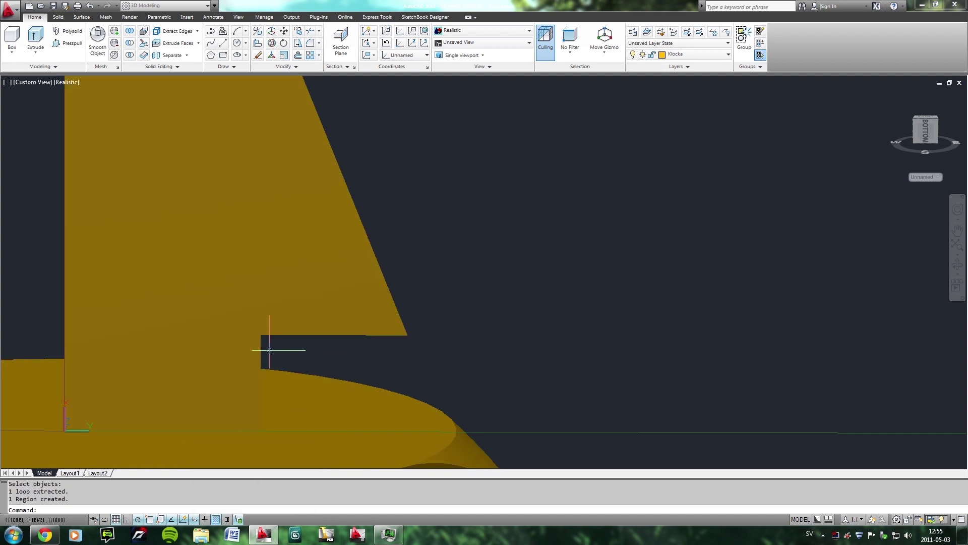
{"action": "scroll", "coordinate": [260, 327], "scroll_direction": "down", "scroll_amount": 5}
Revolve the profile region a full 360° about its straight edge into a solid finial.
{"action": "left_click", "coordinate": [58, 17]}
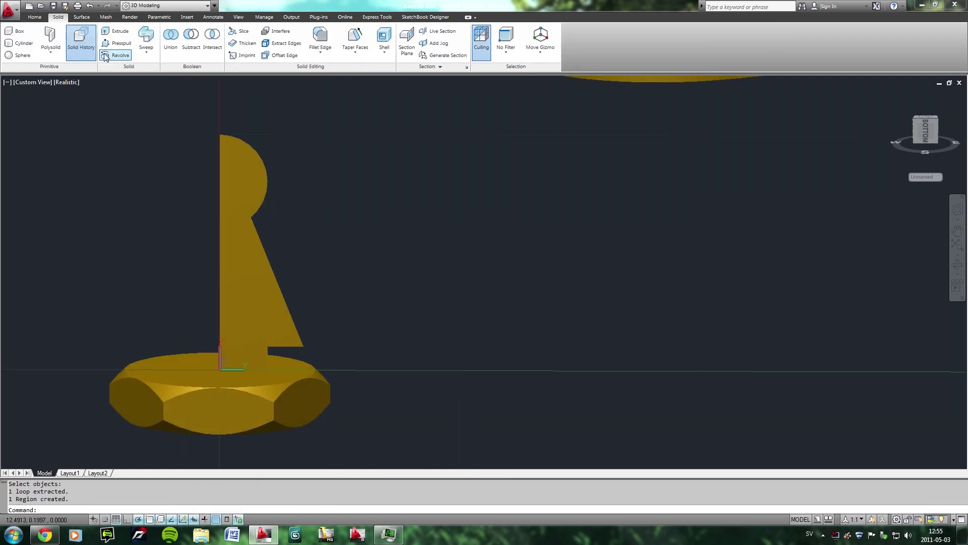
{"action": "left_click", "coordinate": [116, 55]}
{"action": "left_click", "coordinate": [242, 186]}
{"action": "key", "text": "Return"}
{"action": "left_click", "coordinate": [221, 135]}
{"action": "left_click", "coordinate": [220, 353]}
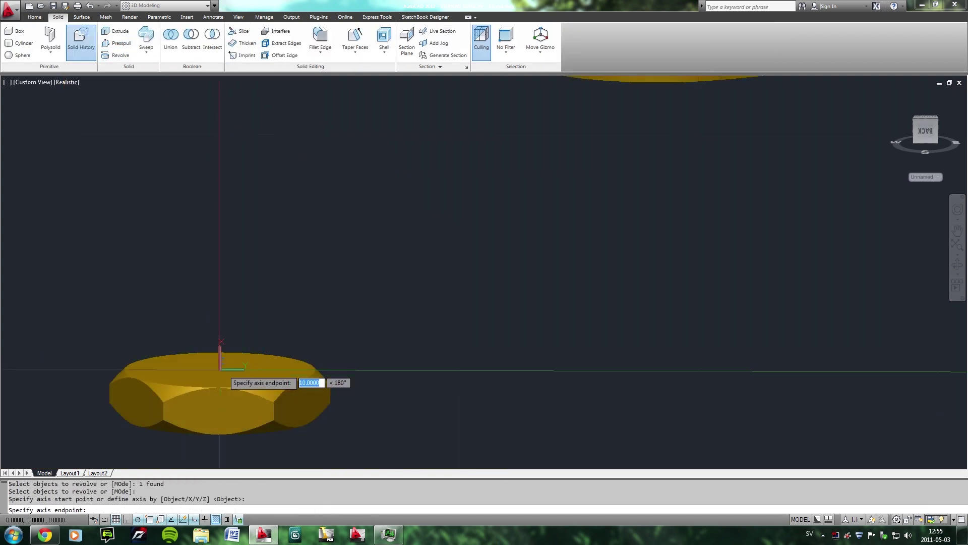
{"action": "key", "text": "Return"}
Orbit to an angled 3D view and reset the UCS to World.
{"action": "scroll", "coordinate": [228, 344], "scroll_direction": "down", "scroll_amount": 5}
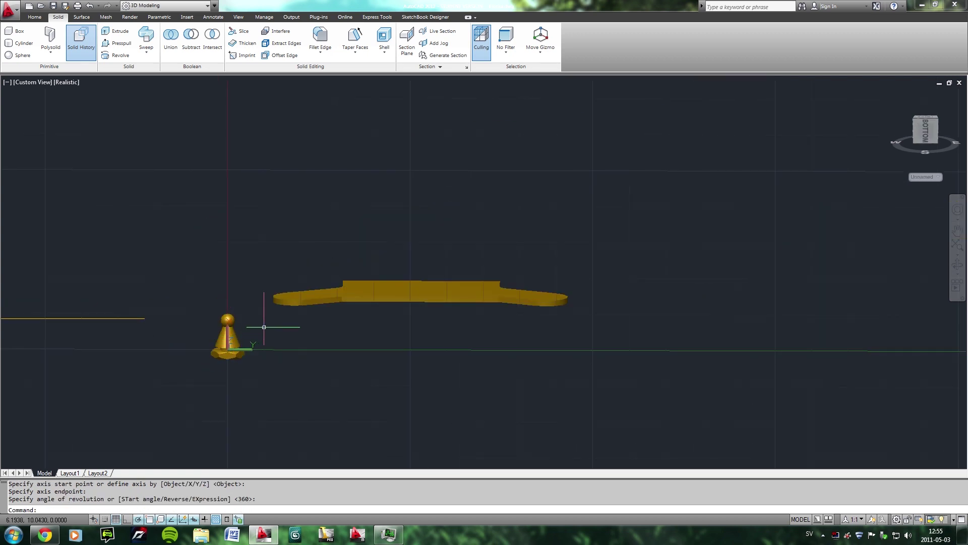
{"action": "scroll", "coordinate": [262, 327], "scroll_direction": "down", "scroll_amount": 5}
{"action": "middle_click_drag", "start_coordinate": [261, 326], "coordinate": [261, 335], "text": "shift"}
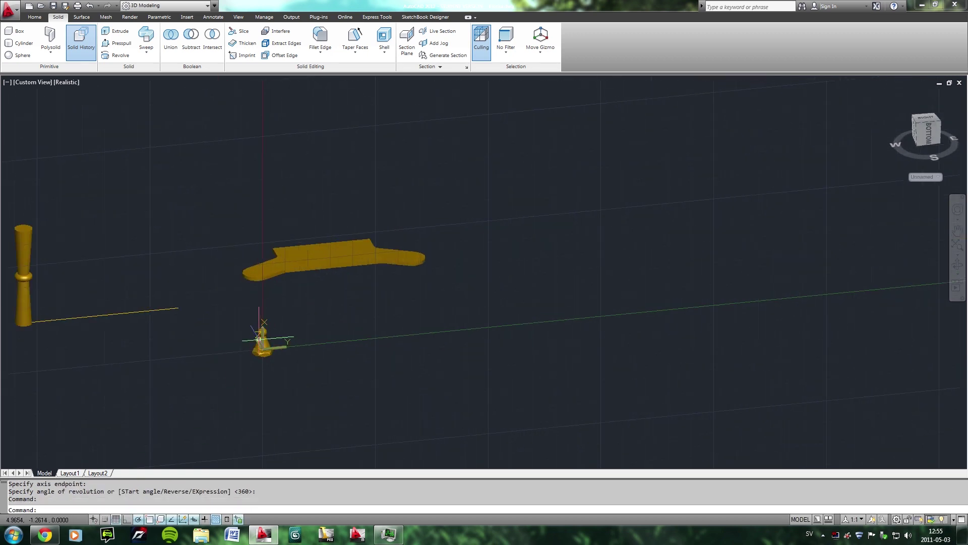
{"action": "right_click", "coordinate": [280, 346]}
{"action": "left_click", "coordinate": [292, 357]}
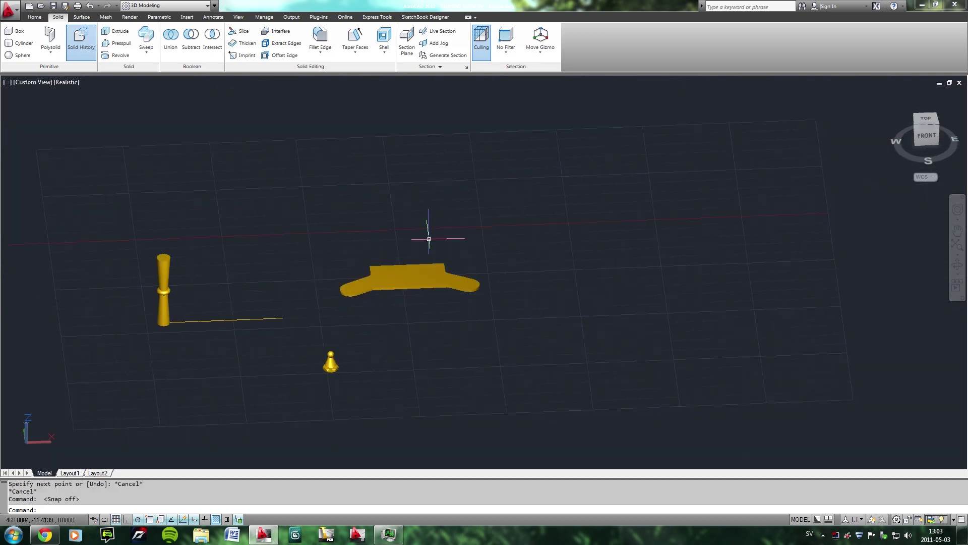
Draw a closed 49 by 21 rectangle with lines above the bracket plate.
{"action": "scroll", "coordinate": [389, 239], "scroll_direction": "up", "scroll_amount": 2}
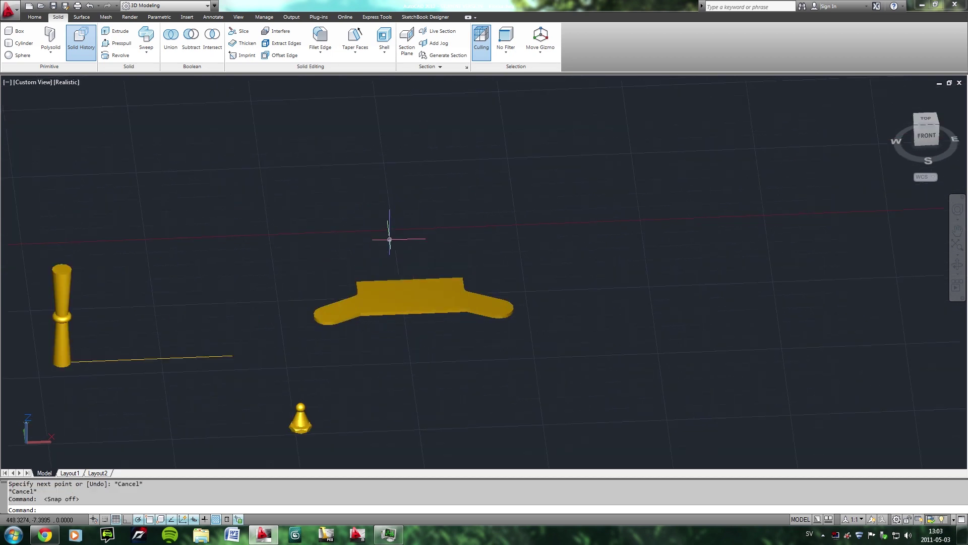
{"action": "scroll", "coordinate": [389, 239], "scroll_direction": "up", "scroll_amount": 2}
{"action": "type", "text": "l"}
{"action": "key", "text": "Return"}
{"action": "left_click", "coordinate": [341, 257]}
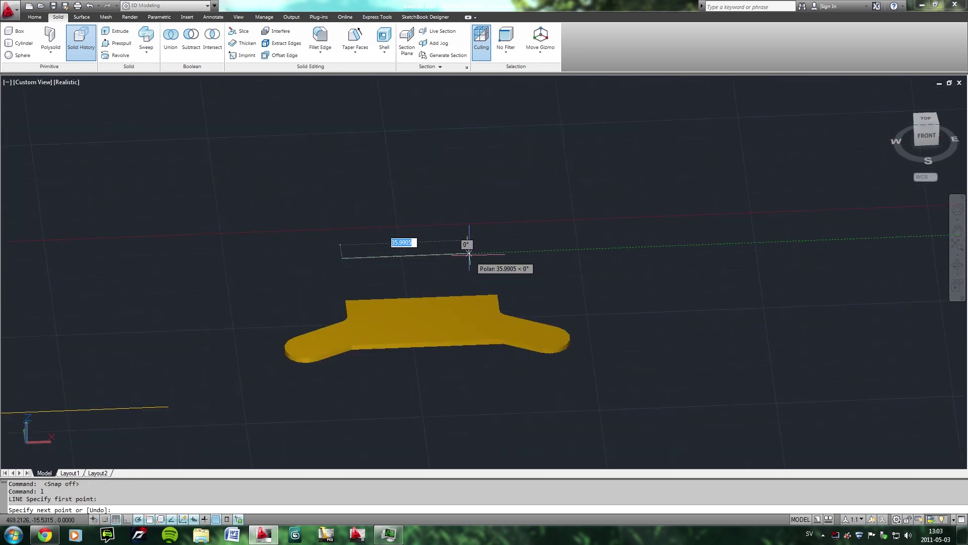
{"action": "type", "text": "49"}
{"action": "key", "text": "Return"}
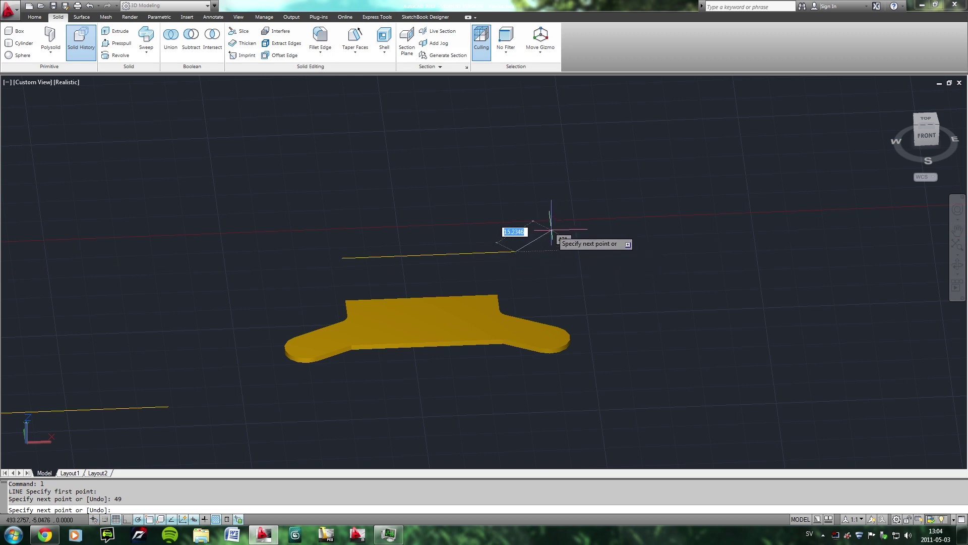
{"action": "type", "text": "21"}
{"action": "key", "text": "Return"}
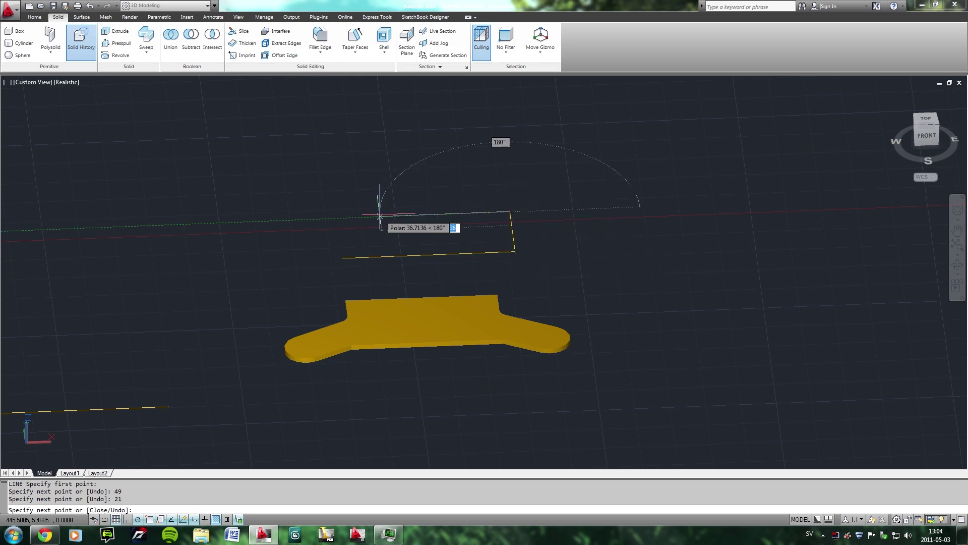
{"action": "left_click", "coordinate": [337, 217]}
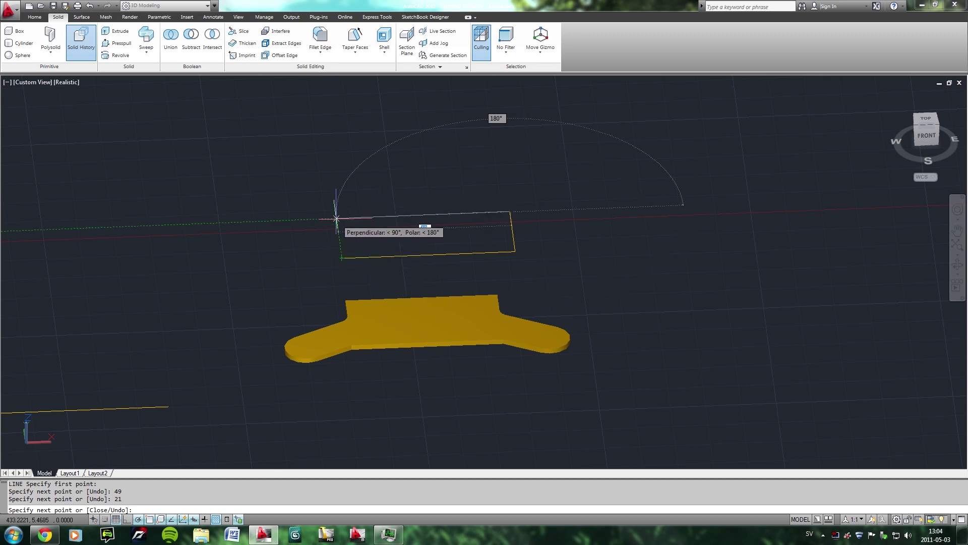
{"action": "left_click", "coordinate": [342, 257]}
{"action": "key", "text": "Return"}
{"action": "middle_click_drag", "start_coordinate": [385, 255], "coordinate": [393, 233], "text": "shift"}
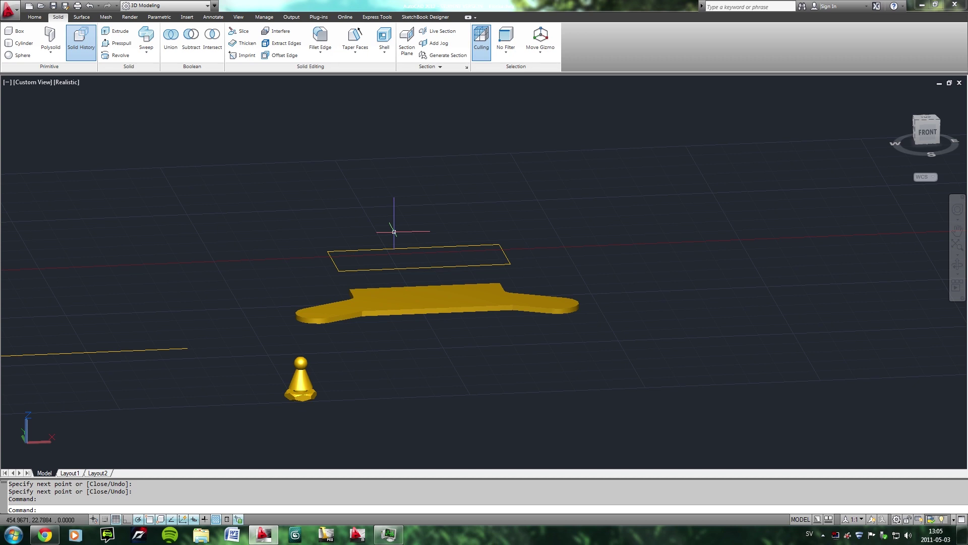
Convert the 49 by 21 rectangle into a region with REG.
{"action": "type", "text": "reg"}
{"action": "key", "text": "Return"}
{"action": "left_click", "coordinate": [524, 227]}
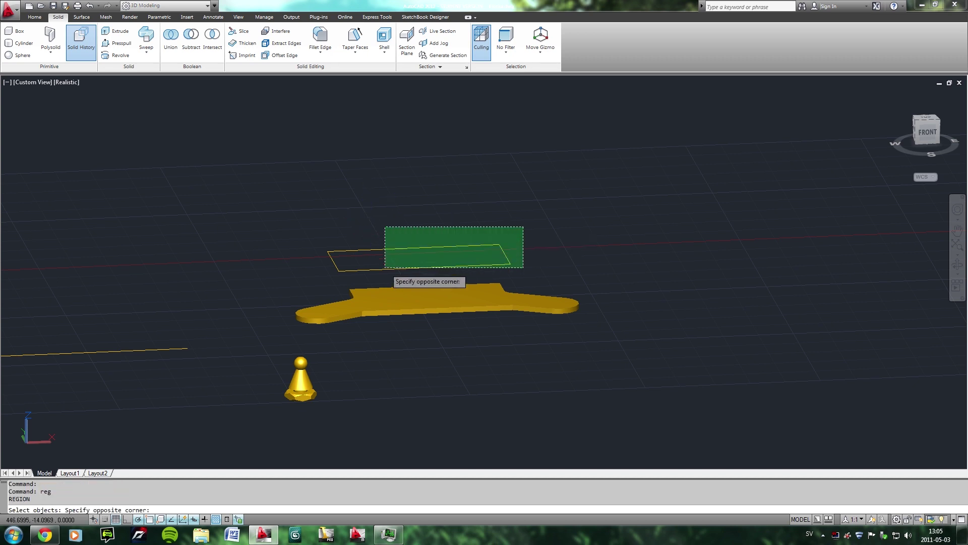
{"action": "left_click", "coordinate": [385, 268]}
{"action": "key", "text": "Return"}
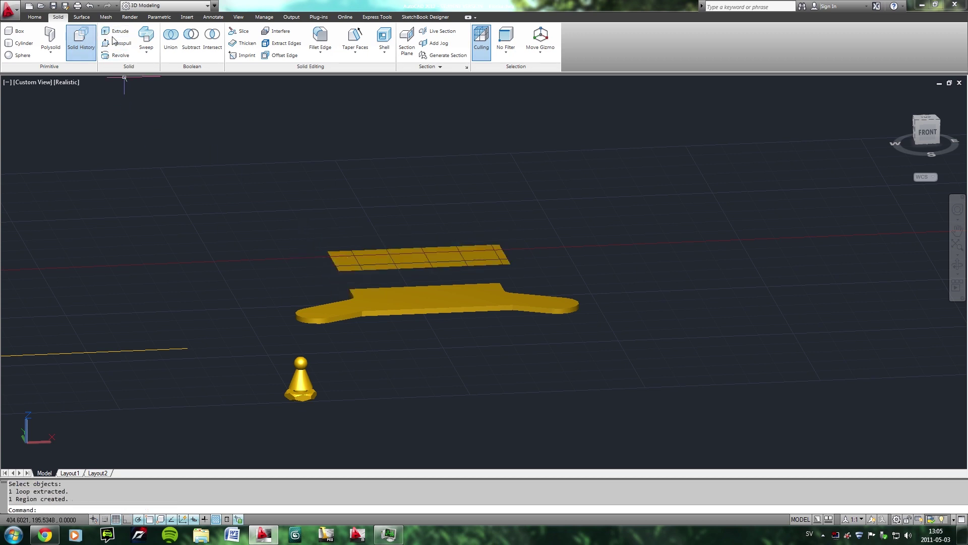
Extrude the rectangular region to a height of 3 as a solid slab.
{"action": "left_click", "coordinate": [113, 40]}
{"action": "left_click", "coordinate": [411, 263]}
{"action": "key", "text": "Return"}
{"action": "type", "text": "3"}
{"action": "key", "text": "Return"}
{"action": "scroll", "coordinate": [344, 256], "scroll_direction": "up", "scroll_amount": 3}
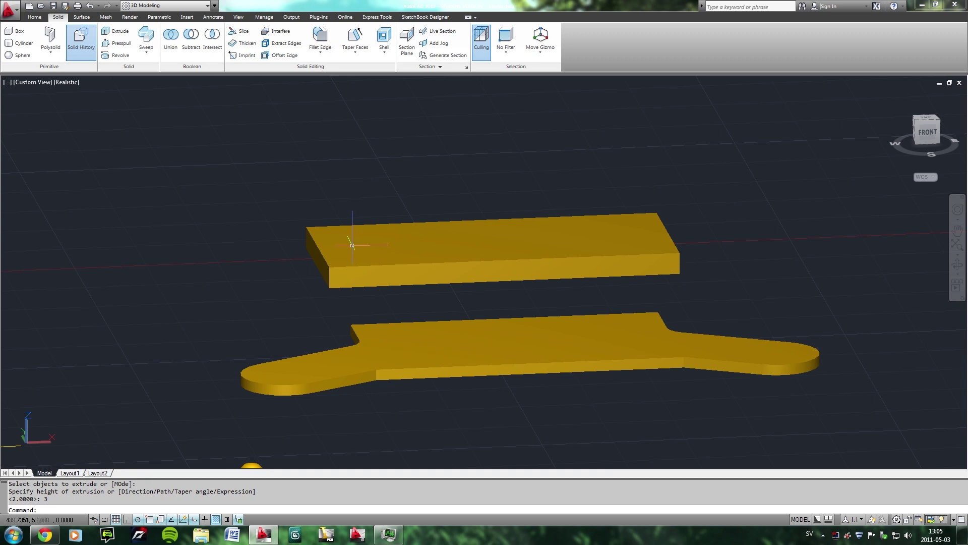
Undo the slab extrusion and draw a 3-unit upright at the rectangle's front corner.
{"action": "key", "text": "ctrl+z"}
{"action": "key", "text": "ctrl+z"}
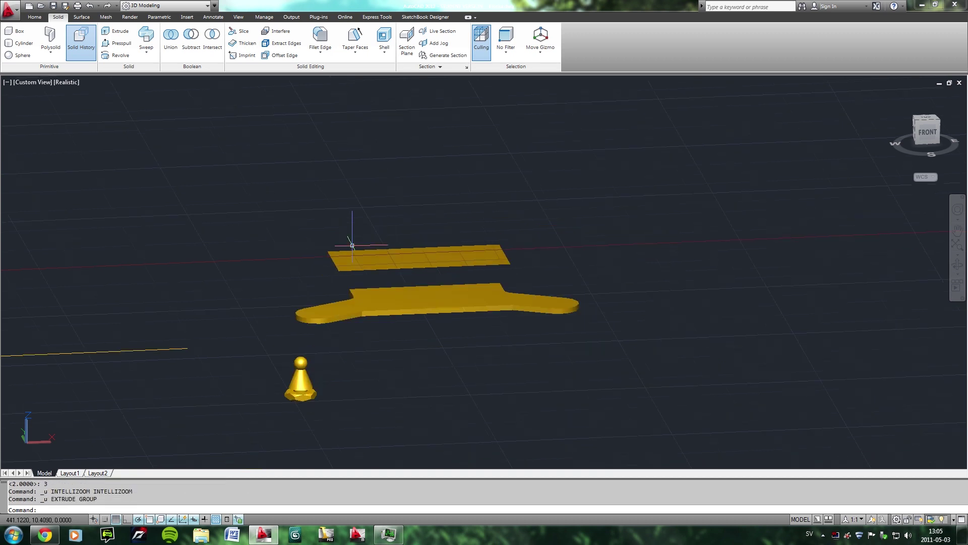
{"action": "key", "text": "ctrl+z"}
{"action": "middle_click_drag", "start_coordinate": [411, 255], "coordinate": [460, 232], "text": "shift"}
{"action": "scroll", "coordinate": [444, 237], "scroll_direction": "up", "scroll_amount": 3}
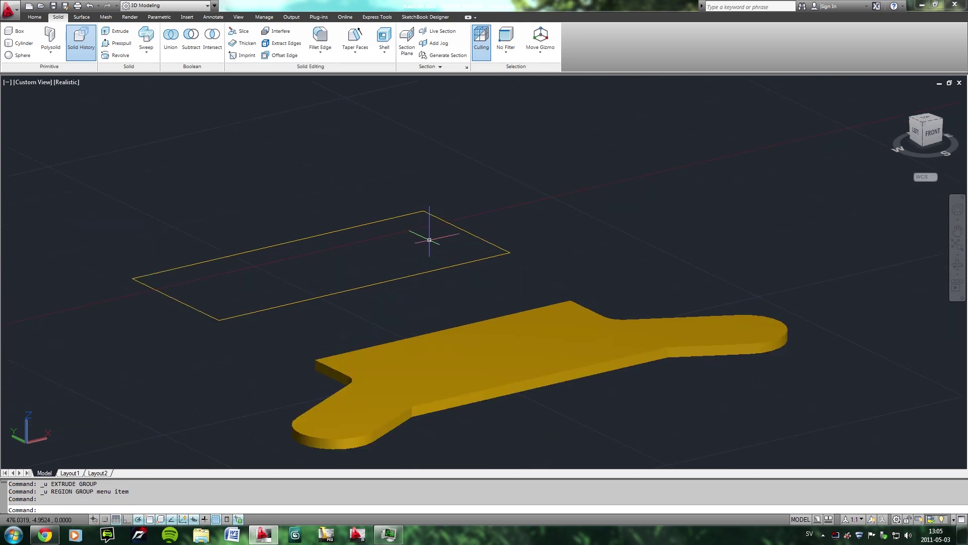
{"action": "type", "text": "l"}
{"action": "key", "text": "Return"}
{"action": "left_click", "coordinate": [219, 319]}
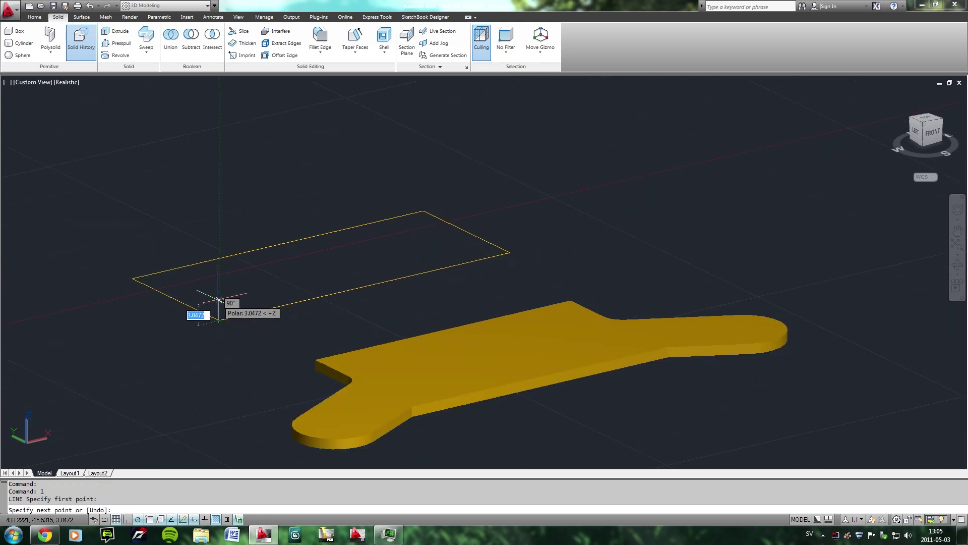
{"action": "type", "text": "3"}
{"action": "key", "text": "Return"}
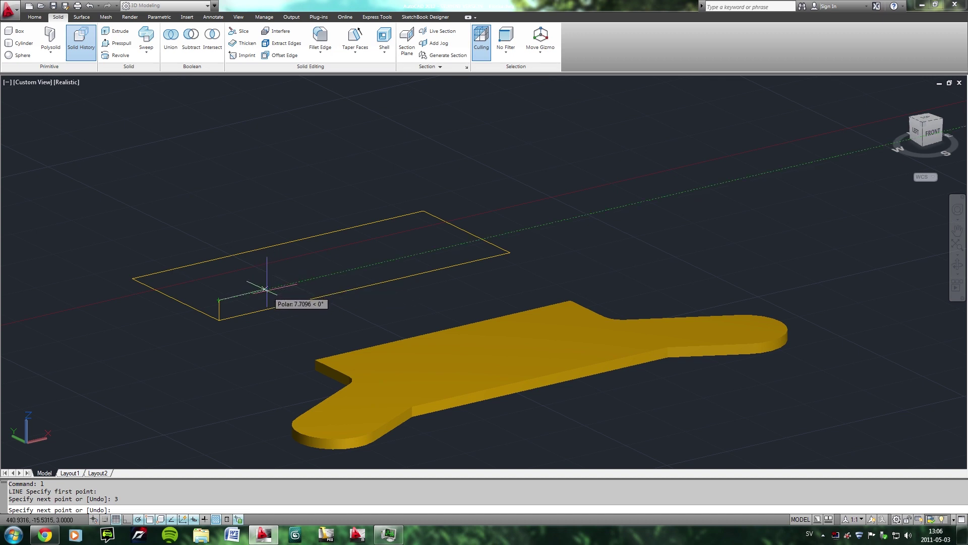
{"action": "key", "text": "Escape"}
Draw an 11-unit upright line from a point further along the rectangle.
{"action": "key", "text": "l"}
{"action": "key", "text": "Return"}
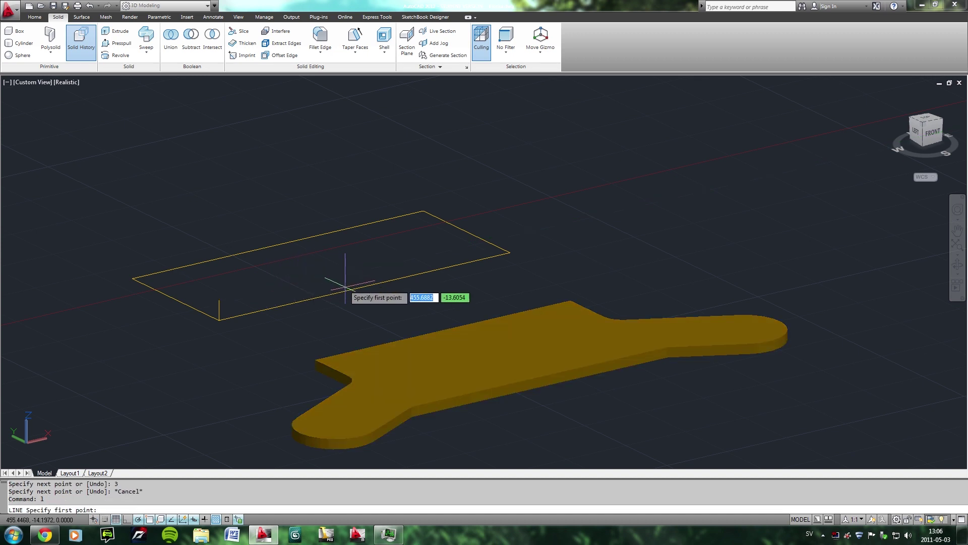
{"action": "left_click", "coordinate": [364, 286]}
{"action": "type", "text": "11"}
{"action": "key", "text": "Return"}
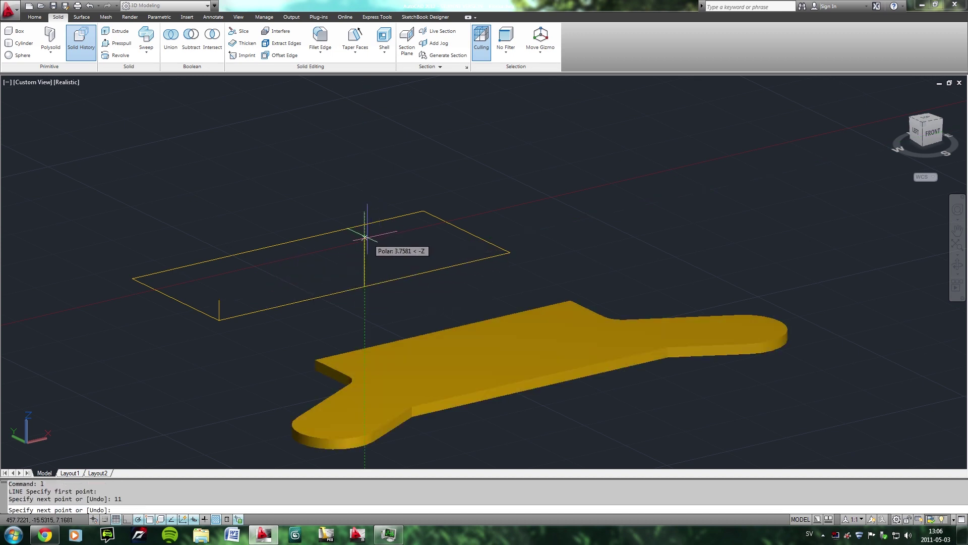
{"action": "key", "text": "Return"}
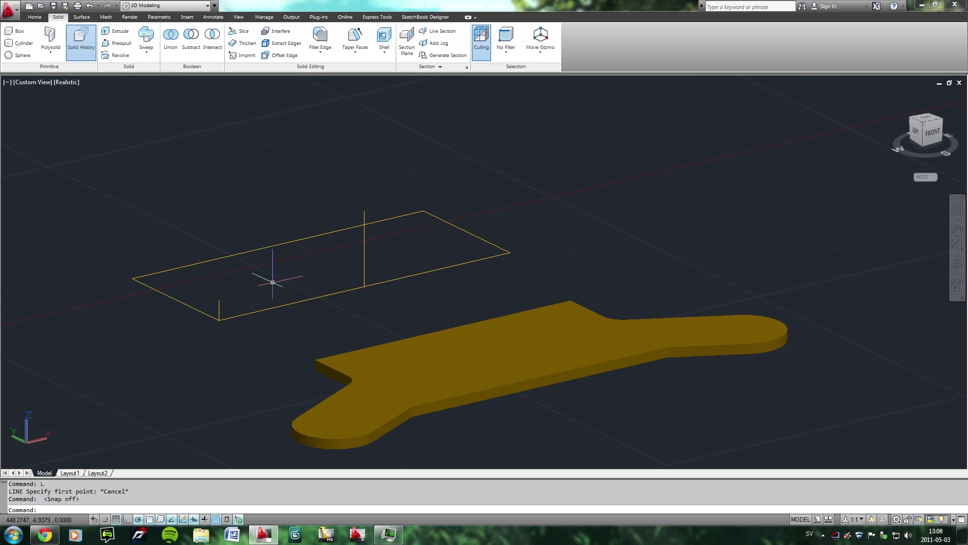
Draw a triangle from the short upright's top: 7 across, 8 up, closed to start.
{"action": "type", "text": "l"}
{"action": "key", "text": "Return"}
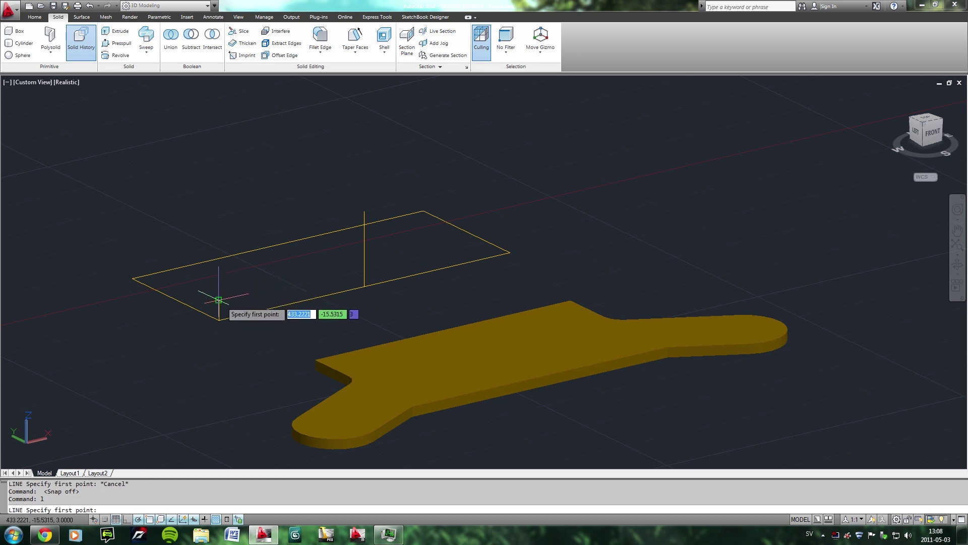
{"action": "left_click", "coordinate": [218, 300]}
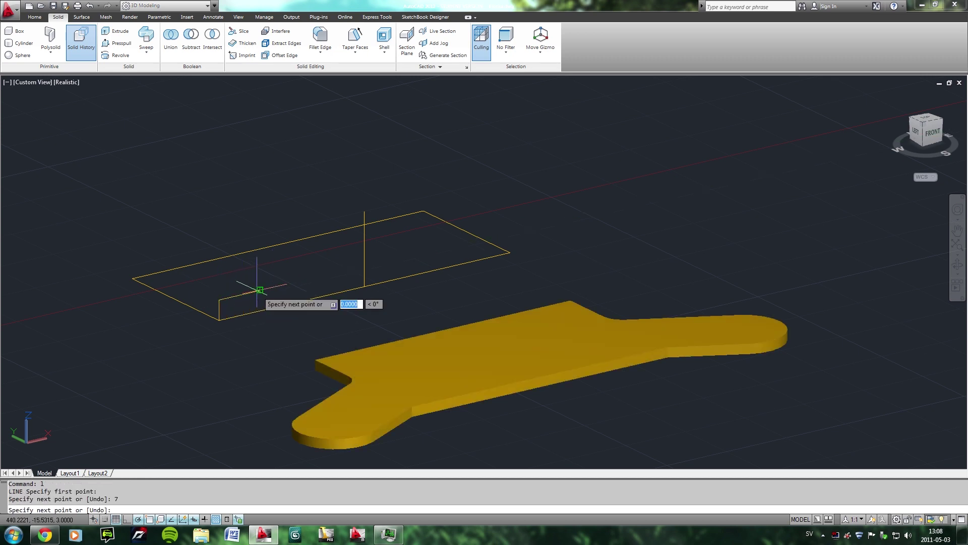
{"action": "type", "text": "7"}
{"action": "key", "text": "Return"}
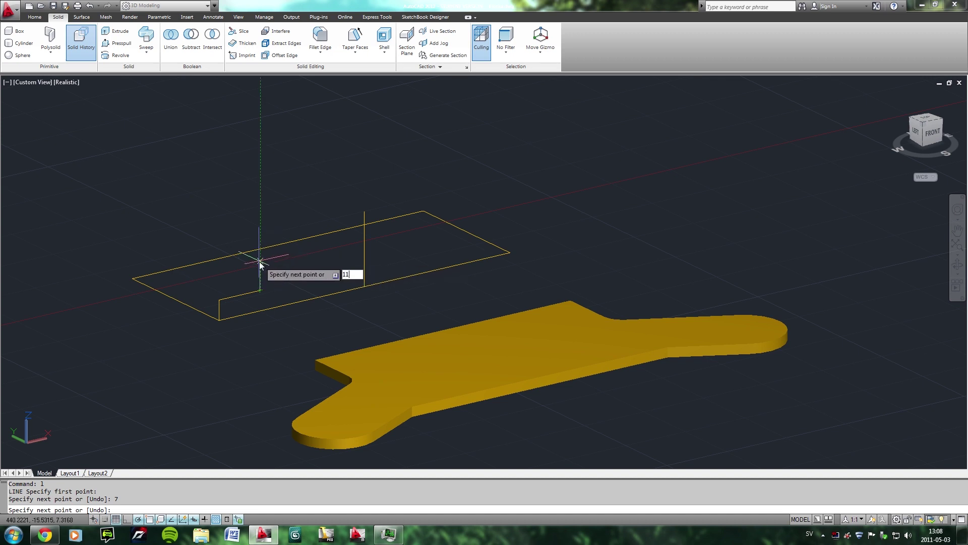
{"action": "key", "text": "Return"}
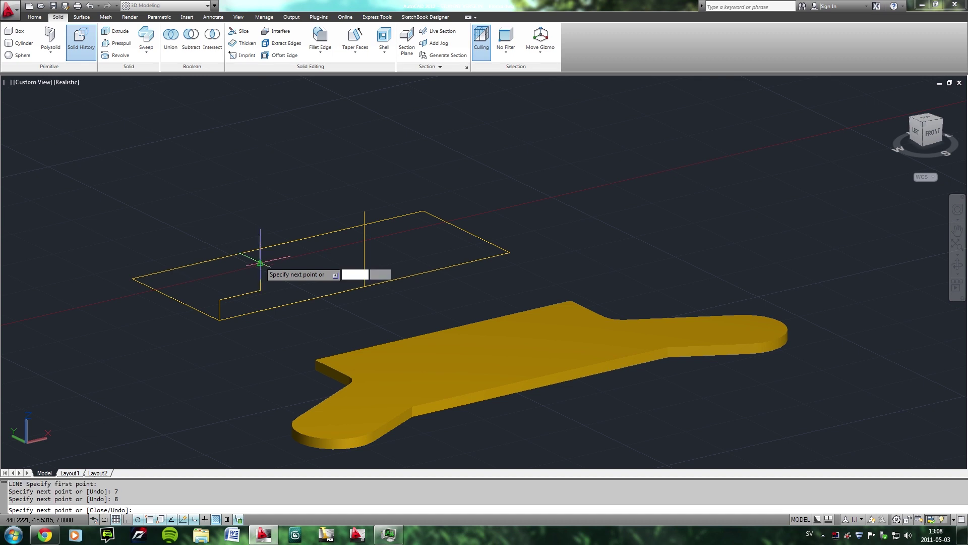
{"action": "left_click", "coordinate": [218, 300]}
{"action": "key", "text": "Return"}
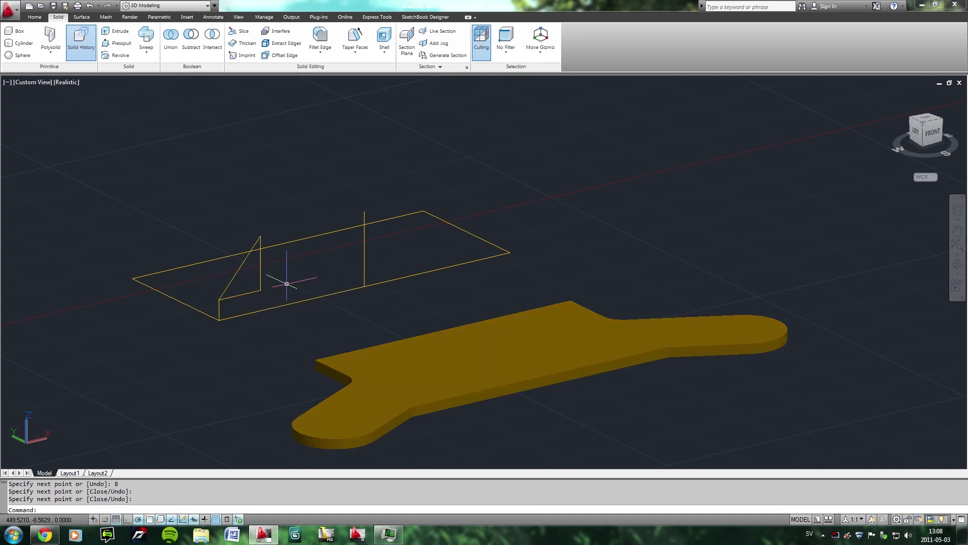
Join the triangle's apex to the top of the 11-unit upright.
{"action": "type", "text": "l"}
{"action": "key", "text": "Return"}
{"action": "left_click", "coordinate": [260, 235]}
{"action": "left_click", "coordinate": [364, 212]}
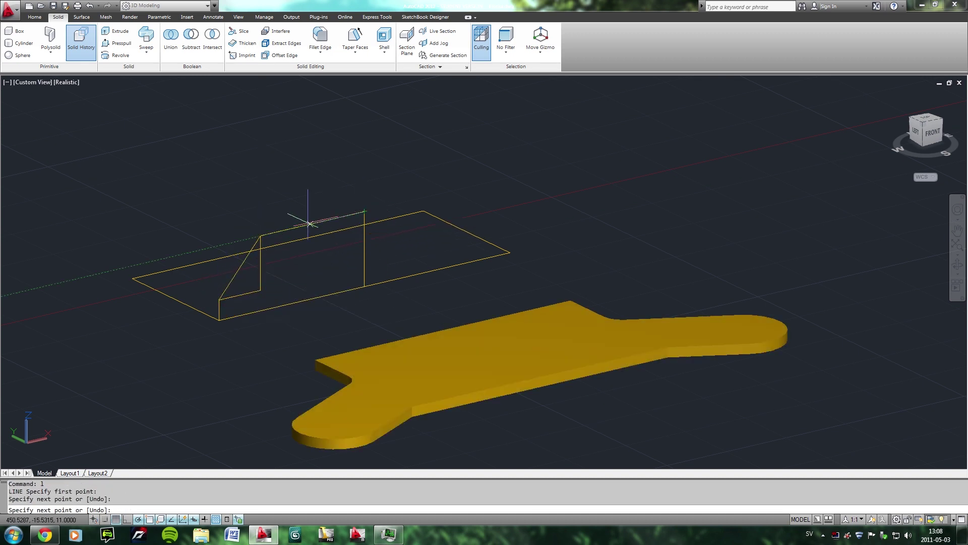
{"action": "key", "text": "Return"}
{"action": "middle_click_drag", "start_coordinate": [270, 266], "coordinate": [257, 265], "text": "shift"}
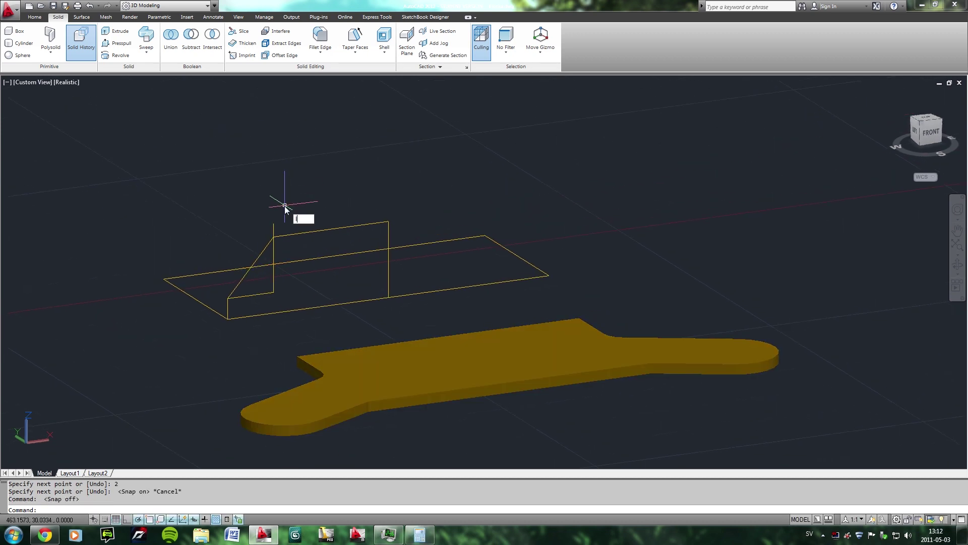
Delete the stray line and copy the short bottom edge up to the upright's top.
{"action": "key", "text": "Return"}
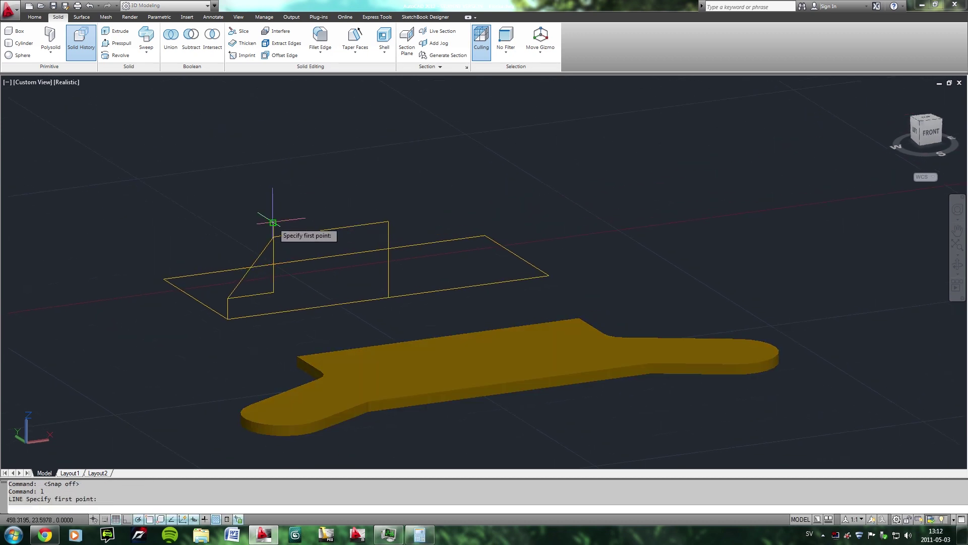
{"action": "left_click", "coordinate": [274, 223]}
{"action": "middle_click_drag", "start_coordinate": [226, 199], "coordinate": [210, 206], "text": "shift"}
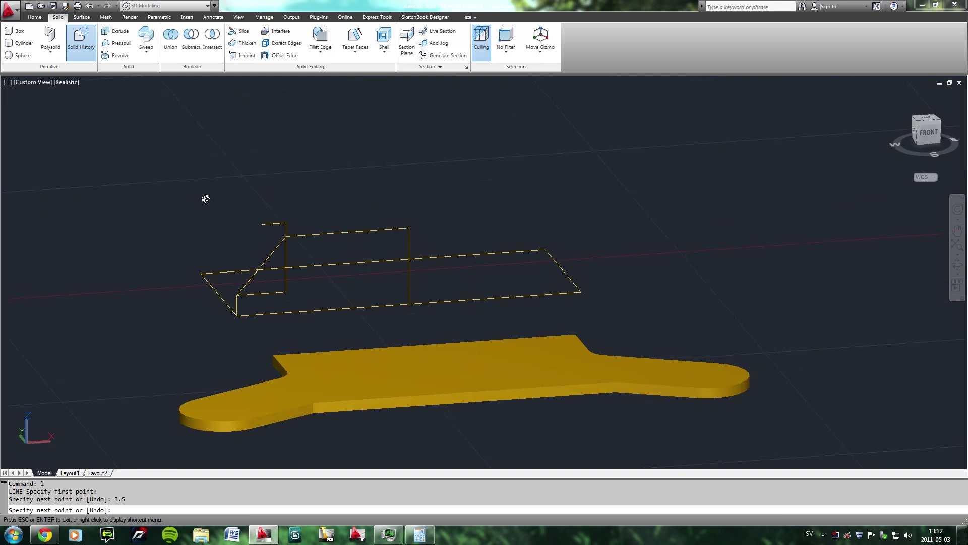
{"action": "key", "text": "Escape"}
{"action": "key", "text": "Delete"}
{"action": "scroll", "coordinate": [274, 222], "scroll_direction": "up", "scroll_amount": 2}
{"action": "type", "text": "cp"}
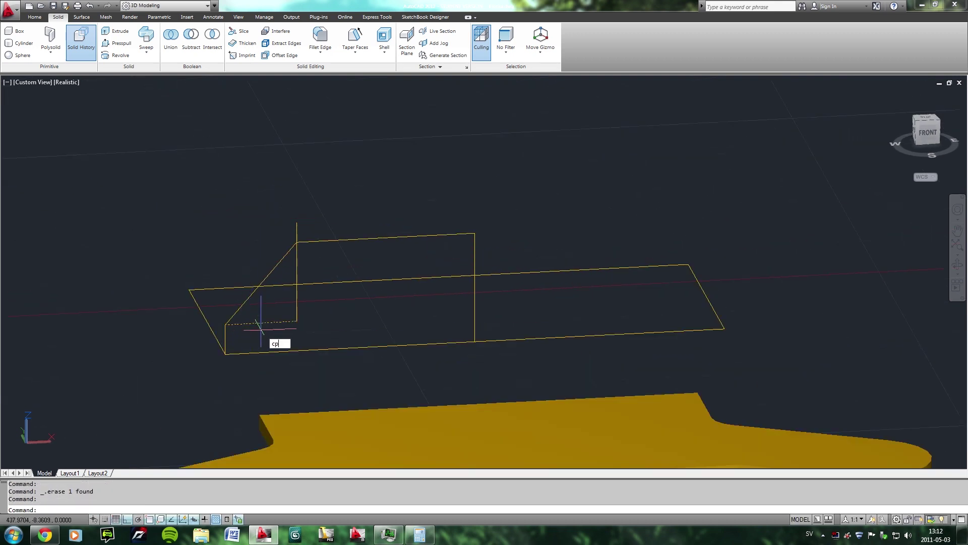
{"action": "key", "text": "Return"}
{"action": "left_click", "coordinate": [296, 321]}
{"action": "left_click", "coordinate": [296, 222]}
{"action": "key", "text": "Return"}
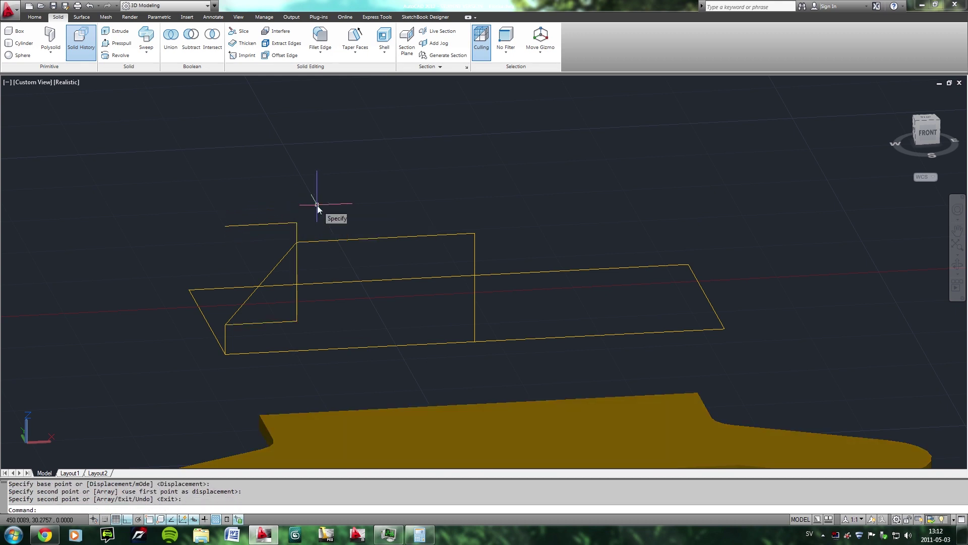
From the copied edge's left end, draw a 3.5-unit line and a 60-unit upright.
{"action": "type", "text": "l"}
{"action": "key", "text": "Return"}
{"action": "left_click", "coordinate": [224, 226]}
{"action": "type", "text": ".5"}
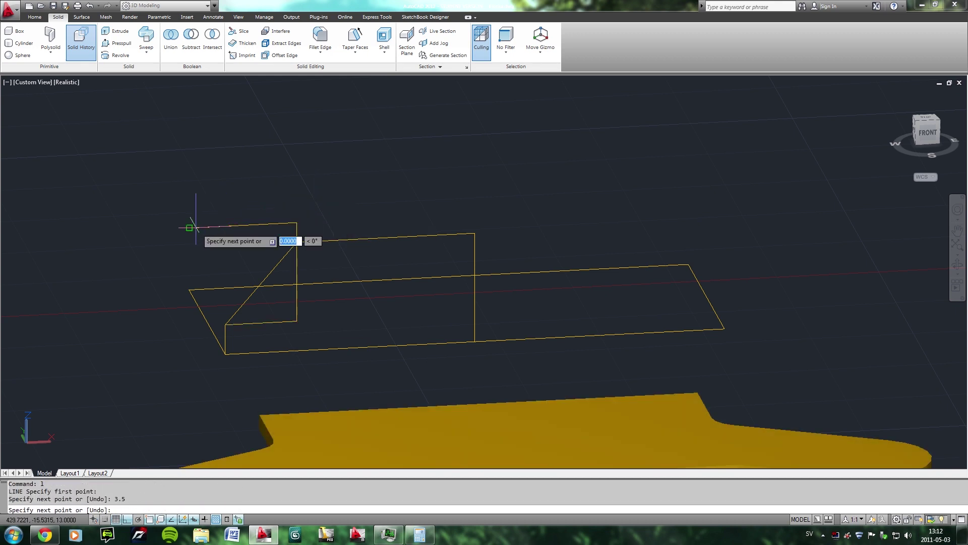
{"action": "key", "text": "Return"}
{"action": "middle_click_drag", "start_coordinate": [207, 79], "coordinate": [195, 185]}
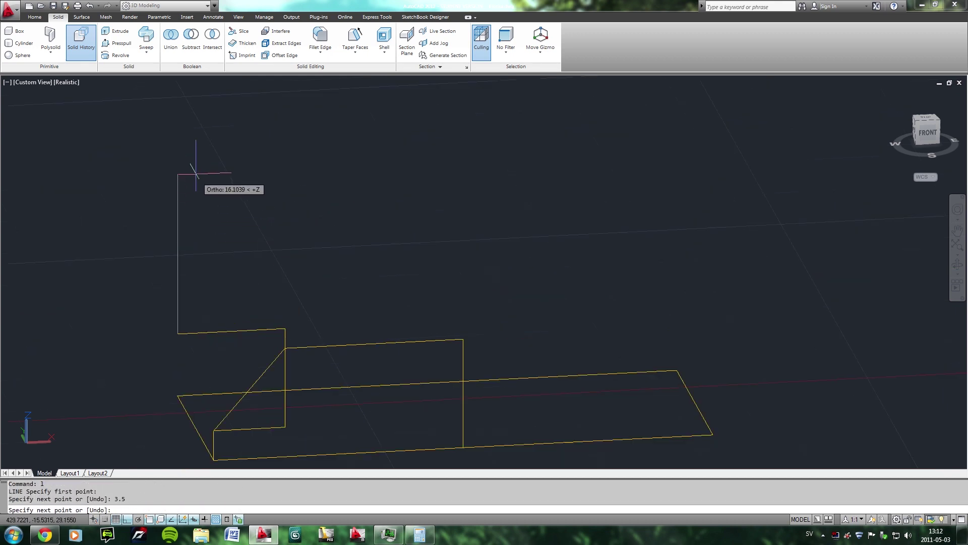
{"action": "type", "text": "60"}
{"action": "key", "text": "Return"}
{"action": "scroll", "coordinate": [210, 267], "scroll_direction": "down", "scroll_amount": 5}
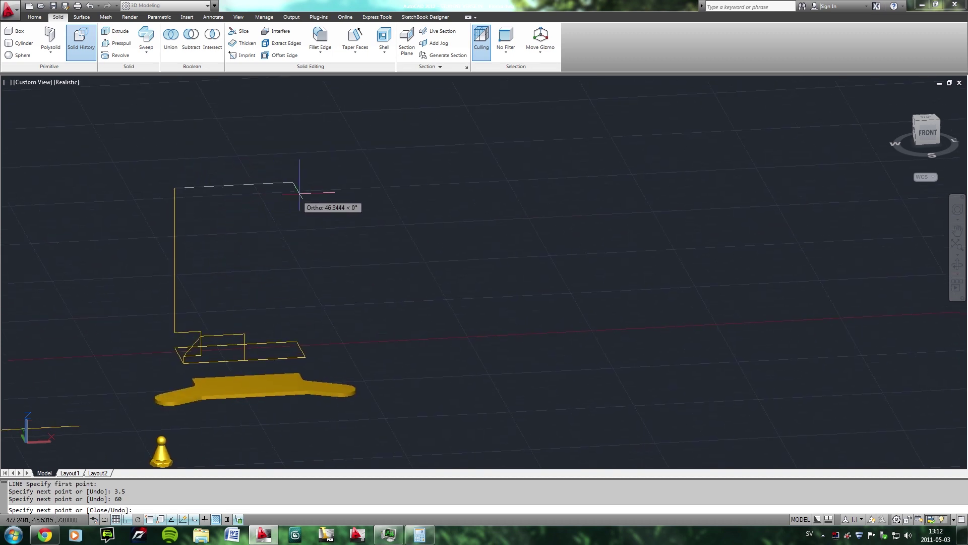
Turn off ortho, enable polar tracking and add the 59-unit top edge.
{"action": "key", "text": "F8"}
{"action": "key", "text": "F10"}
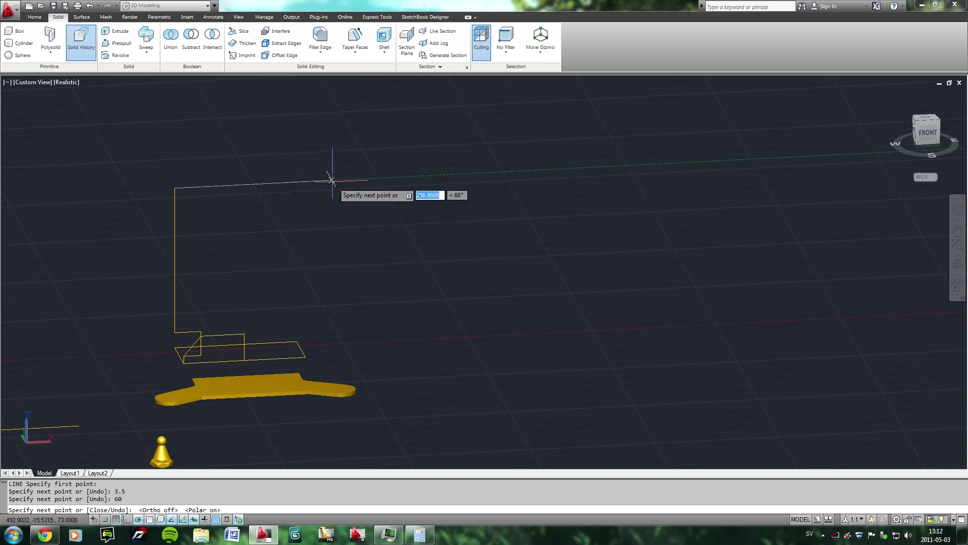
{"action": "type", "text": " 59"}
{"action": "key", "text": "Return"}
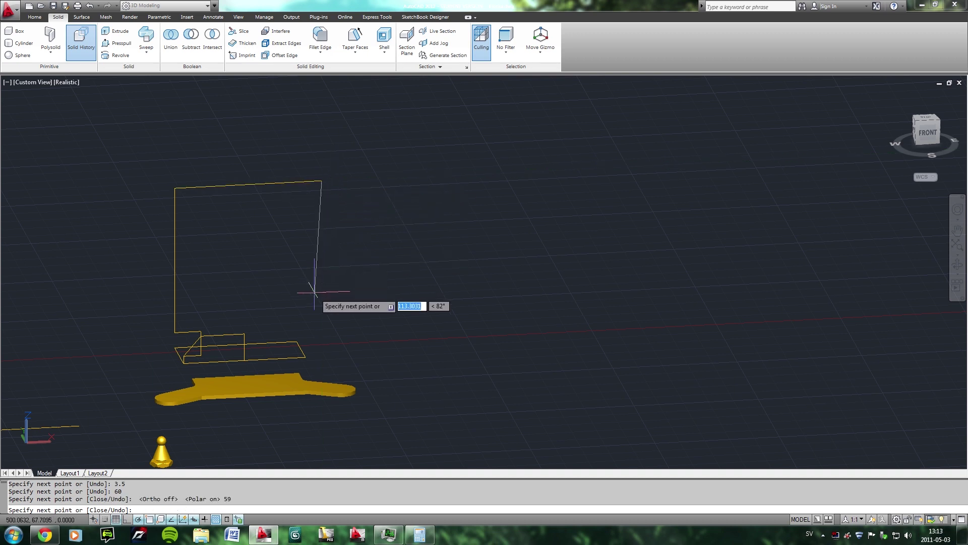
{"action": "key", "text": "Escape"}
Draw the right-hand upright from the inner upright's top up to the top edge.
{"action": "left_click", "coordinate": [289, 183]}
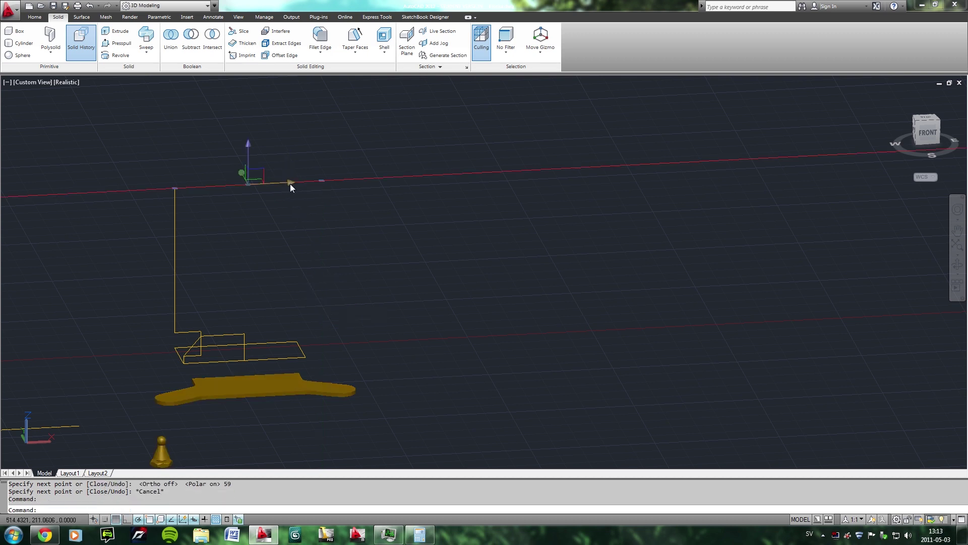
{"action": "key", "text": "Escape"}
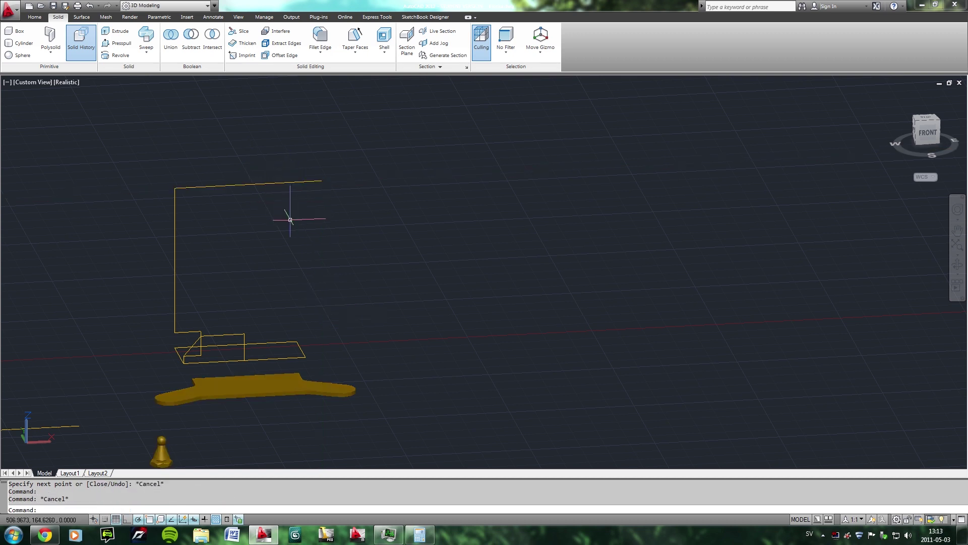
{"action": "type", "text": "l"}
{"action": "key", "text": "Return"}
{"action": "left_click", "coordinate": [244, 333]}
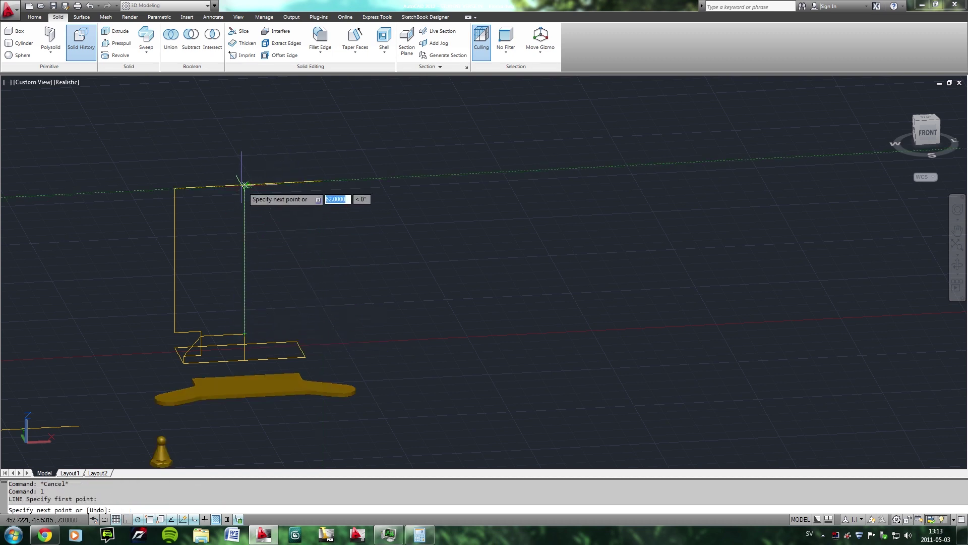
{"action": "left_click", "coordinate": [244, 184]}
{"action": "key", "text": "Return"}
Trim the top line's middle and erase the leftover pieces and top-left stub.
{"action": "type", "text": "tr"}
{"action": "key", "text": "Return"}
{"action": "key", "text": "Return"}
{"action": "left_click", "coordinate": [279, 182]}
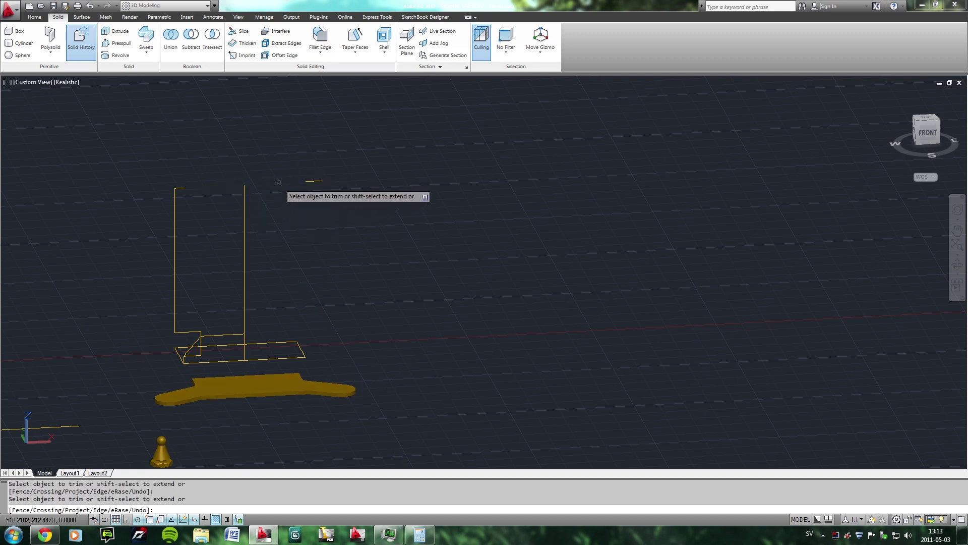
{"action": "key", "text": "Escape"}
{"action": "left_click", "coordinate": [322, 166]}
{"action": "left_click", "coordinate": [266, 194]}
{"action": "key", "text": "Delete"}
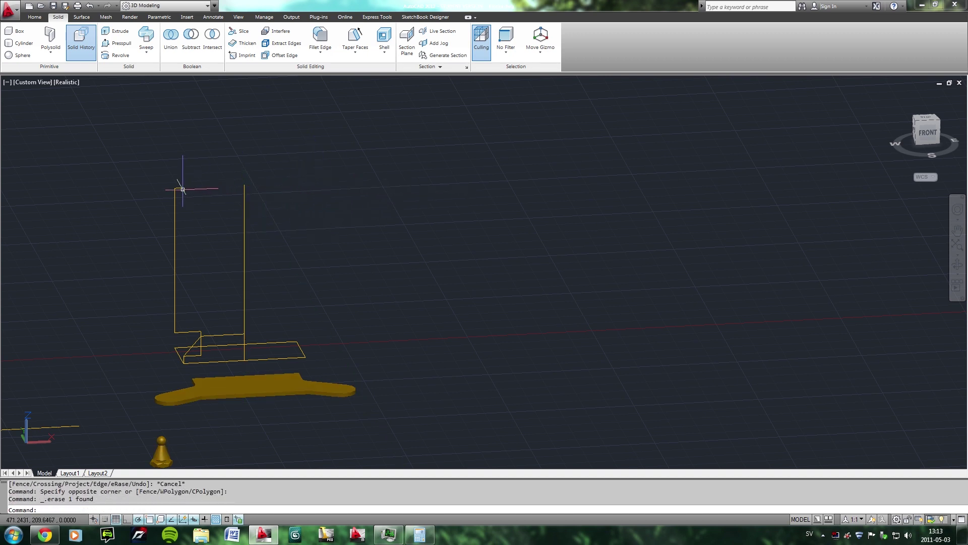
{"action": "left_click", "coordinate": [179, 188]}
{"action": "key", "text": "Delete"}
Erase the remaining leftover top line.
{"action": "type", "text": "l"}
{"action": "key", "text": "Return"}
{"action": "left_click", "coordinate": [174, 188]}
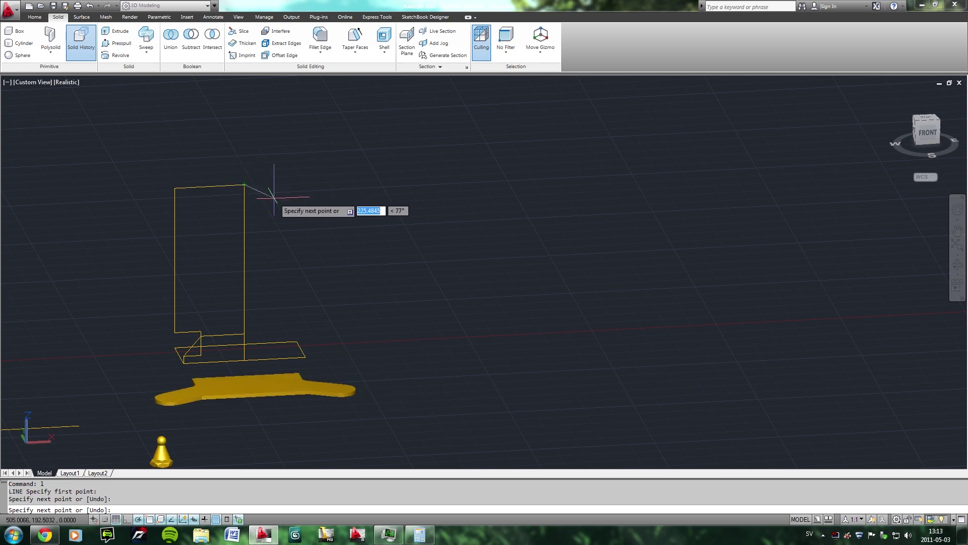
{"action": "key", "text": "Escape"}
{"action": "left_click", "coordinate": [207, 188]}
{"action": "key", "text": "Delete"}
Draw a new top edge from the top-left corner to the top-right corner.
{"action": "middle_click_drag", "start_coordinate": [207, 242], "coordinate": [177, 220], "text": "shift"}
{"action": "type", "text": "l"}
{"action": "key", "text": "Return"}
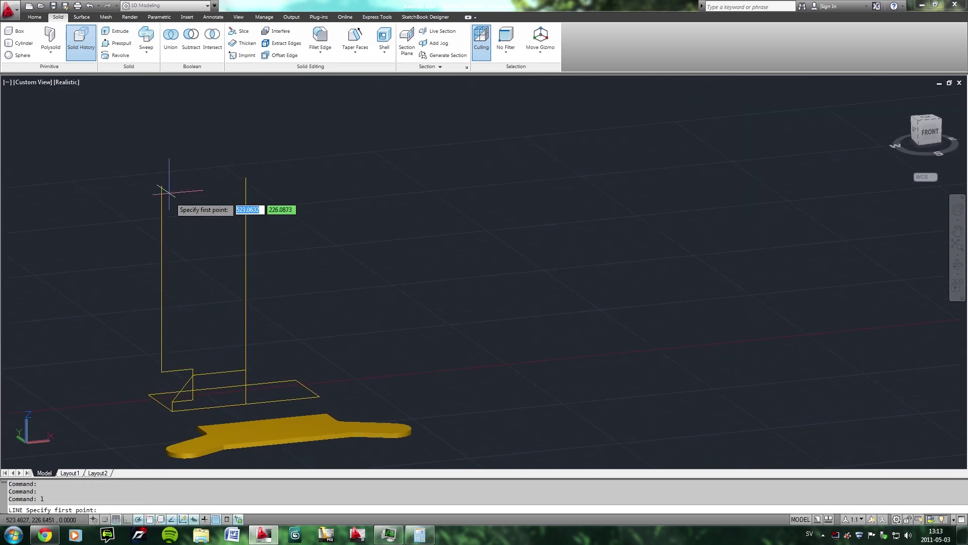
{"action": "left_click", "coordinate": [162, 185]}
{"action": "left_click", "coordinate": [246, 178]}
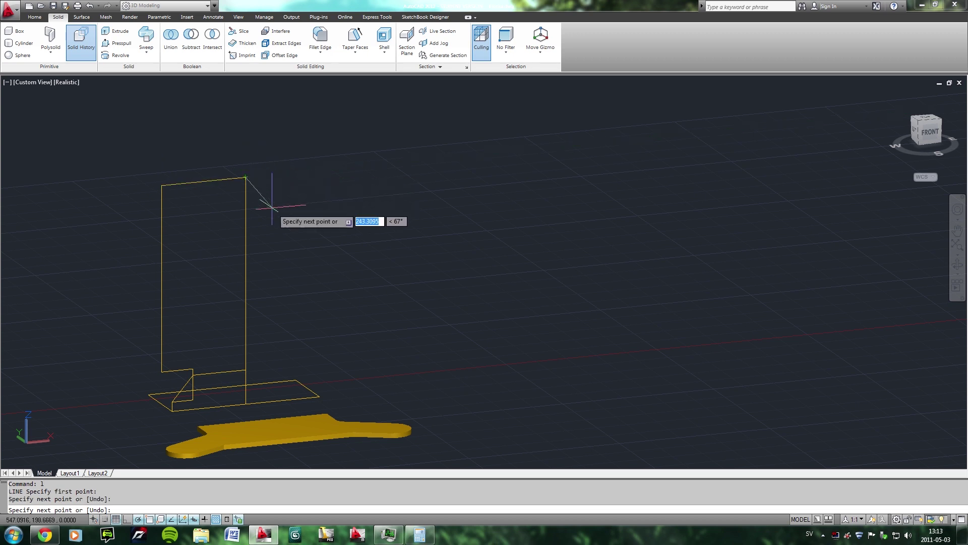
{"action": "mouse_move", "coordinate": [274, 209]}
{"action": "middle_mouse_down", "text": "shift"}
{"action": "mouse_move", "coordinate": [246, 198]}
{"action": "mouse_move", "coordinate": [261, 216]}
{"action": "middle_mouse_up", "text": "shift"}
Draw a 7.5-unit line on the bracket plate's top face.
{"action": "key", "text": "Escape"}
{"action": "scroll", "coordinate": [270, 253], "scroll_direction": "down", "scroll_amount": 3}
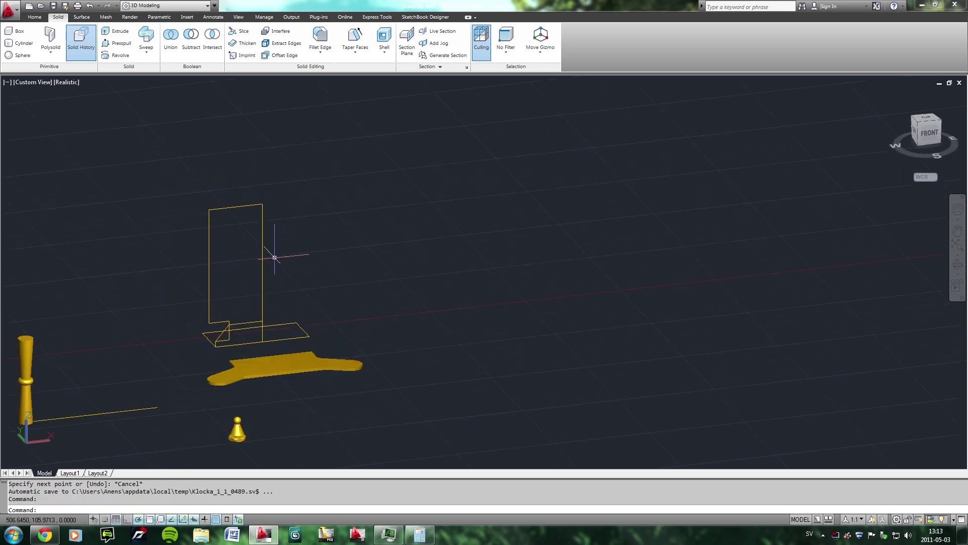
{"action": "scroll", "coordinate": [236, 266], "scroll_direction": "up", "scroll_amount": 4}
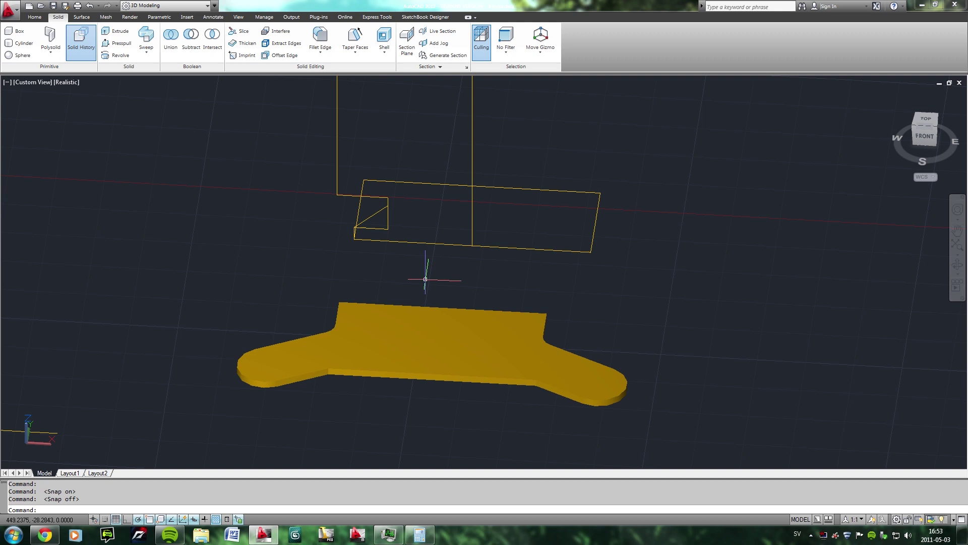
{"action": "type", "text": "l"}
{"action": "key", "text": "Return"}
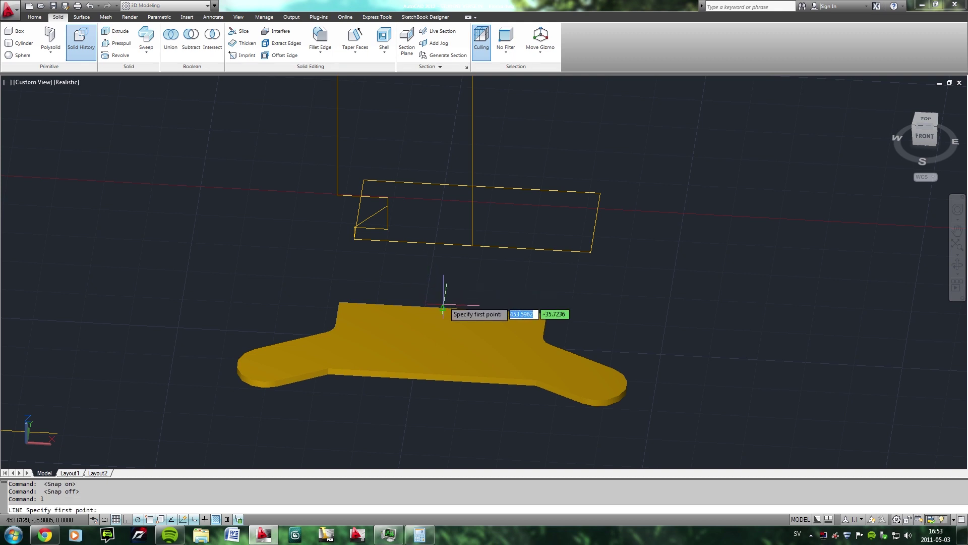
{"action": "left_click", "coordinate": [443, 308]}
{"action": "type", "text": "7.5"}
{"action": "key", "text": "Return"}
Start another line from a point on the bracket plate.
{"action": "key", "text": "Return"}
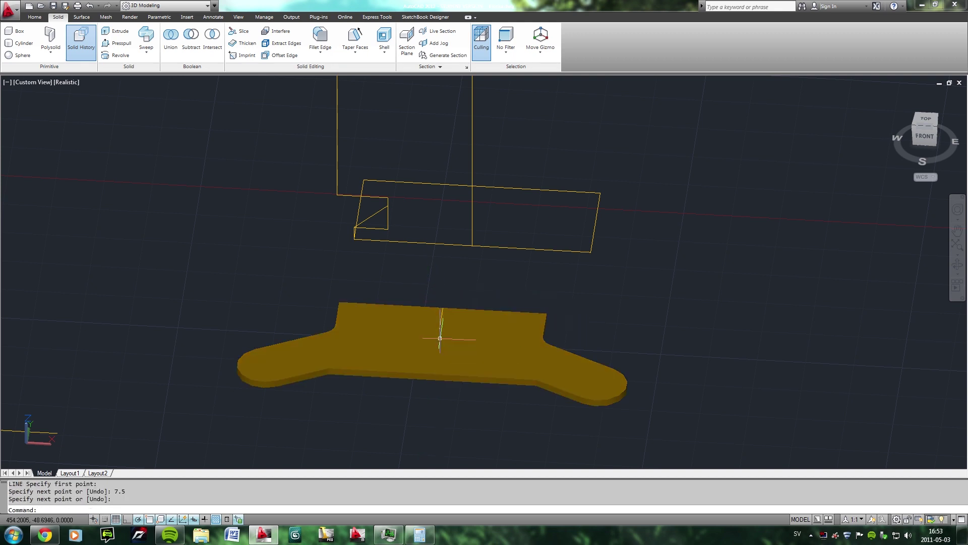
{"action": "scroll", "coordinate": [439, 337], "scroll_direction": "up", "scroll_amount": 3}
{"action": "type", "text": "l"}
{"action": "key", "text": "Return"}
{"action": "left_click", "coordinate": [439, 324]}
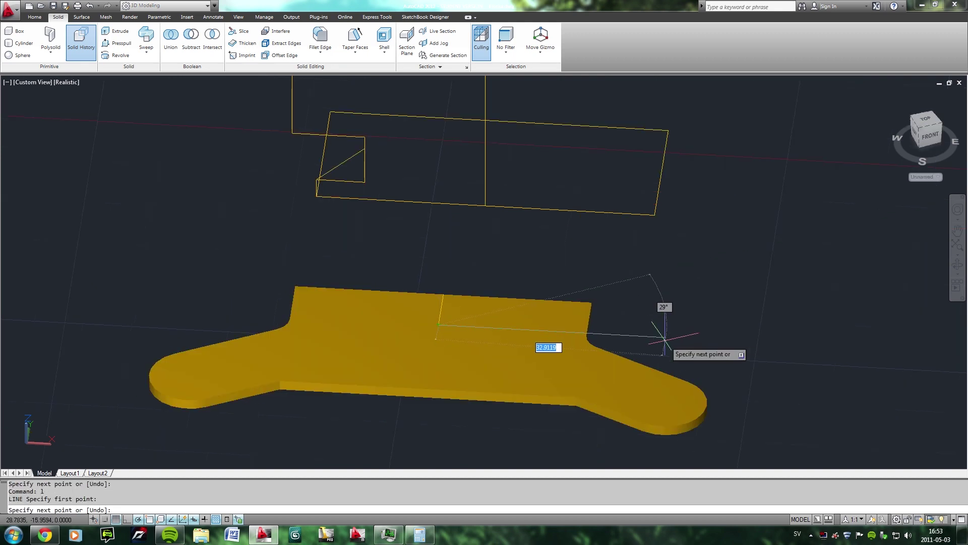
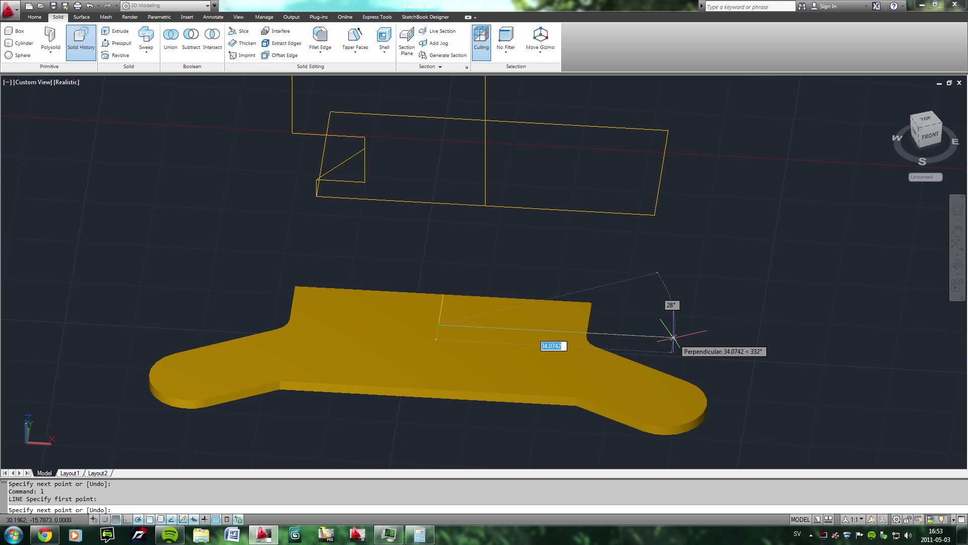
Finish the guide line at length 32 and move it onto the plate's top face.
{"action": "type", "text": "32"}
{"action": "key", "text": "Return"}
{"action": "key", "text": "Return"}
{"action": "type", "text": "m"}
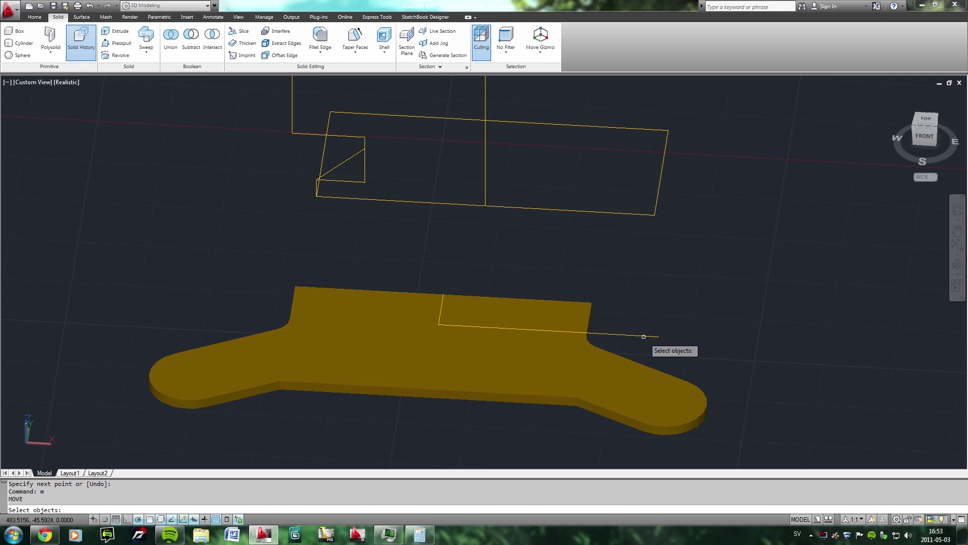
{"action": "left_click", "coordinate": [646, 336]}
Start a circle centred near the guide line's left end.
{"action": "key", "text": "Return"}
{"action": "left_click", "coordinate": [438, 324]}
{"action": "left_click", "coordinate": [470, 326]}
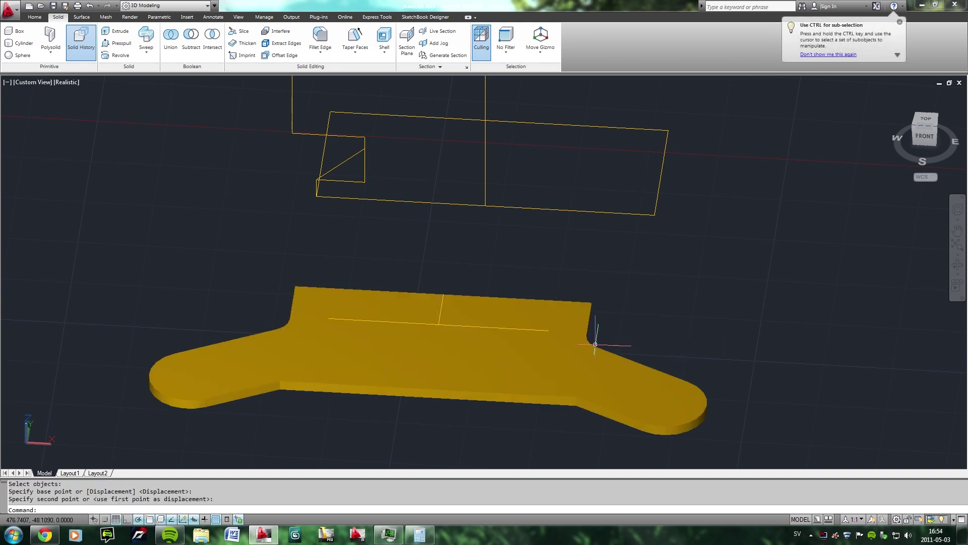
{"action": "type", "text": "c"}
{"action": "key", "text": "Return"}
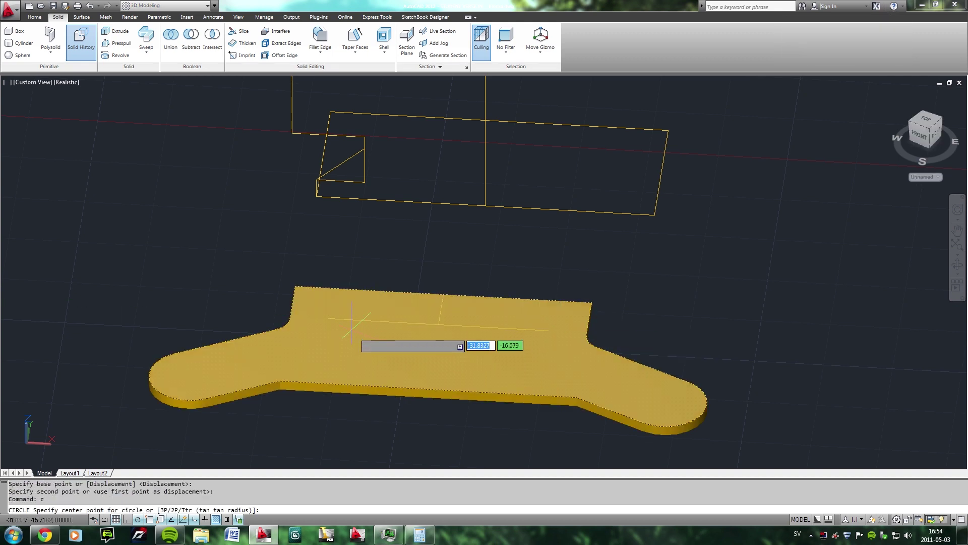
{"action": "left_click", "coordinate": [328, 318]}
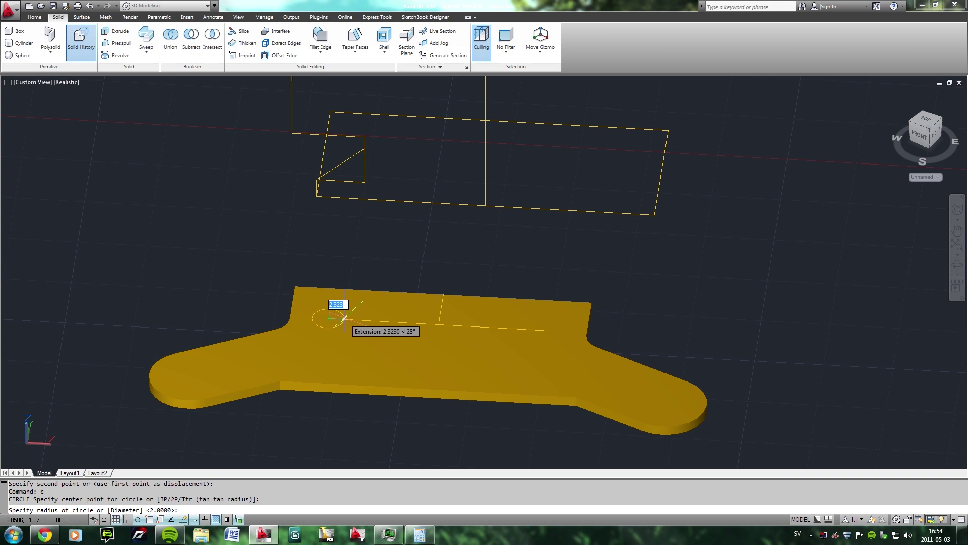
Complete the radius 1.5 circle and move its top point onto the guide line's end.
{"action": "key", "text": "Return"}
{"action": "scroll", "coordinate": [323, 324], "scroll_direction": "up", "scroll_amount": 5}
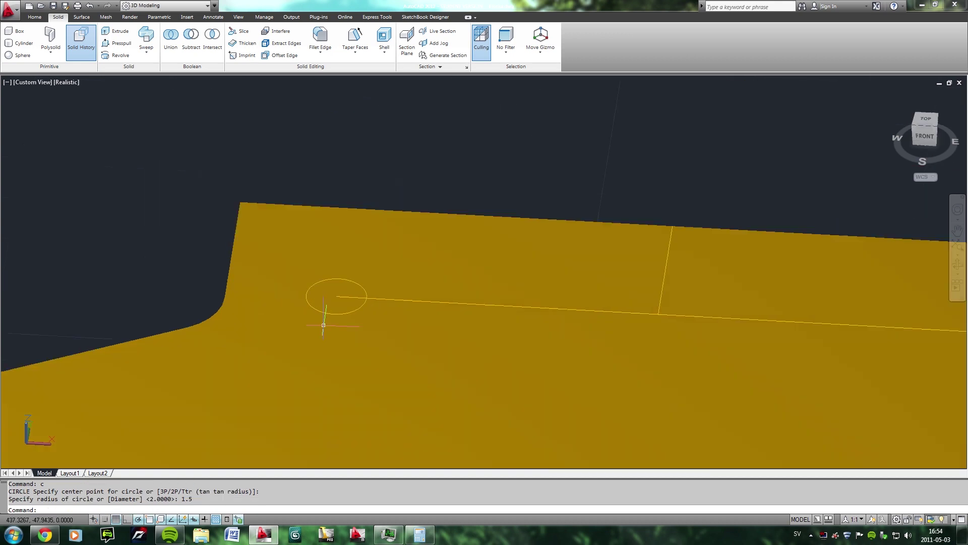
{"action": "left_click", "coordinate": [355, 314]}
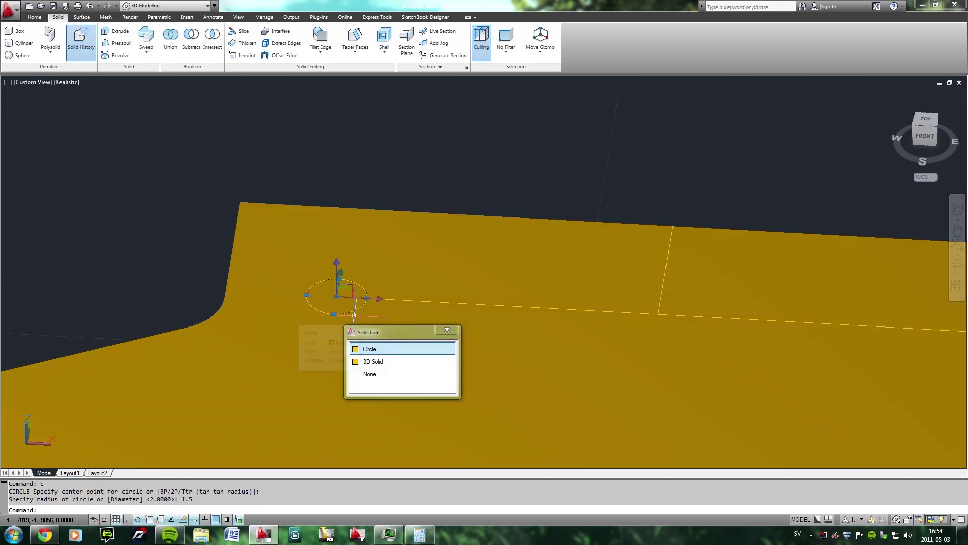
{"action": "type", "text": "M"}
{"action": "key", "text": "Return"}
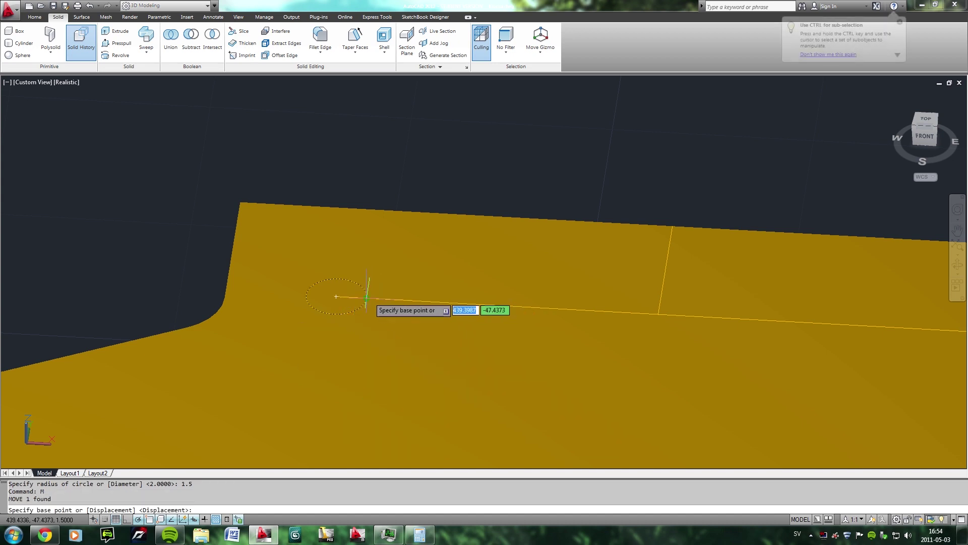
{"action": "left_click", "coordinate": [338, 296]}
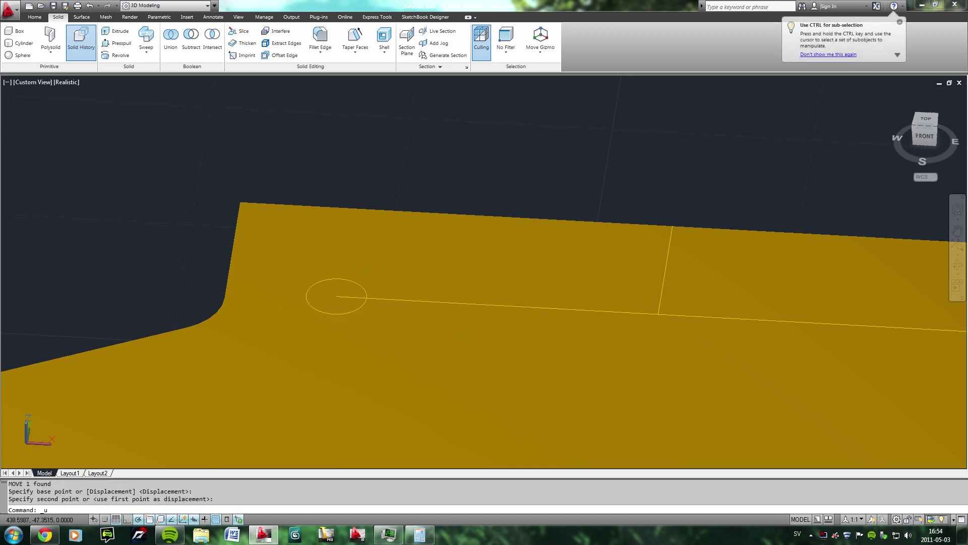
{"action": "right_click", "coordinate": [343, 286]}
{"action": "left_click", "coordinate": [353, 288]}
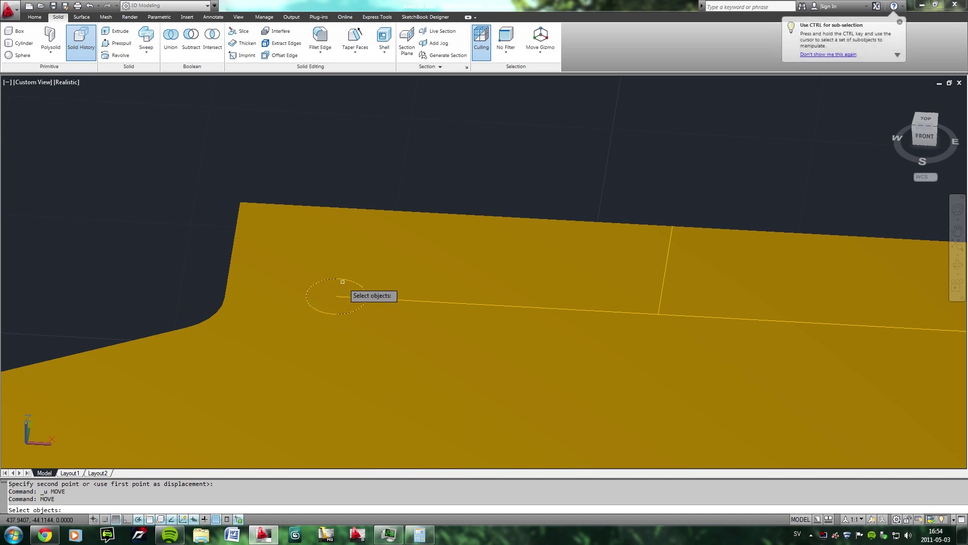
{"action": "left_click", "coordinate": [343, 281]}
{"action": "key", "text": "Return"}
{"action": "left_click", "coordinate": [336, 279]}
{"action": "left_click", "coordinate": [336, 296]}
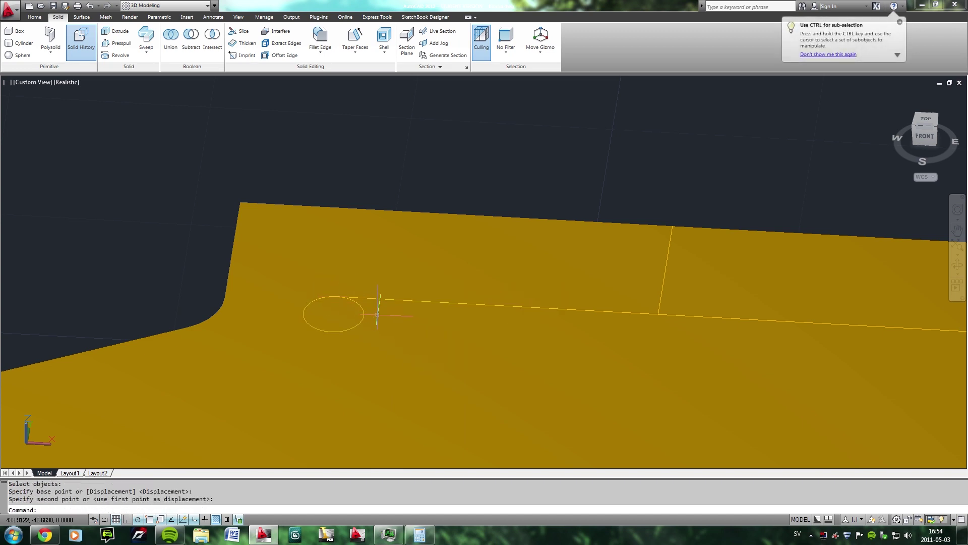
Draw a short marker line down from the guide line's end.
{"action": "type", "text": "l"}
{"action": "key", "text": "Return"}
{"action": "left_click", "coordinate": [337, 296]}
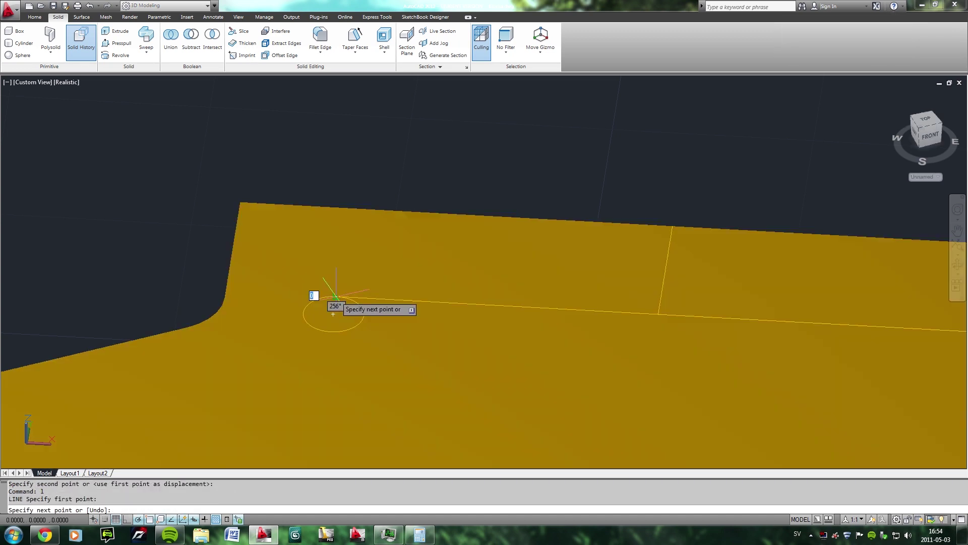
{"action": "left_click", "coordinate": [334, 313]}
{"action": "key", "text": "Return"}
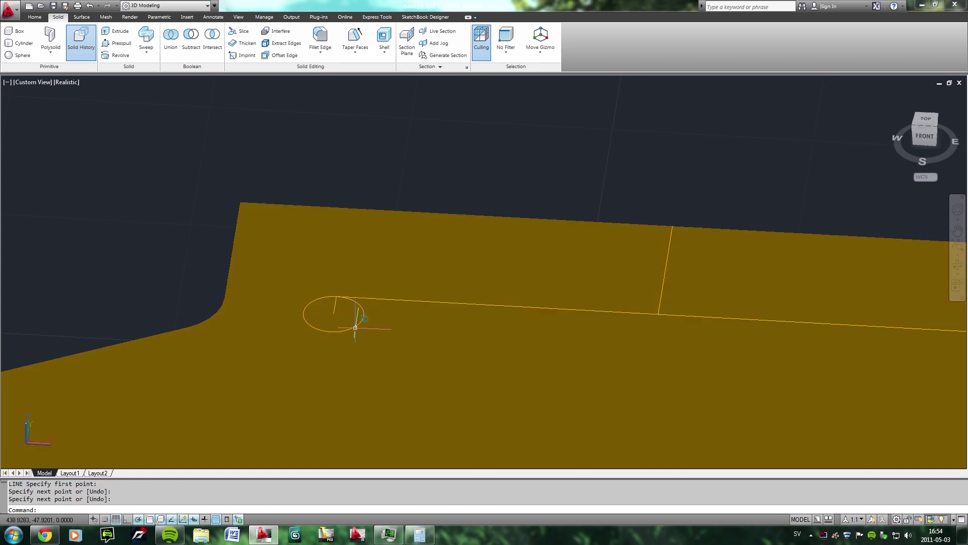
Move the radius 1.5 circle just left of the guide line's end.
{"action": "left_click", "coordinate": [356, 327]}
{"action": "left_click", "coordinate": [410, 374]}
{"action": "type", "text": "m"}
{"action": "key", "text": "Return"}
{"action": "left_click", "coordinate": [334, 311]}
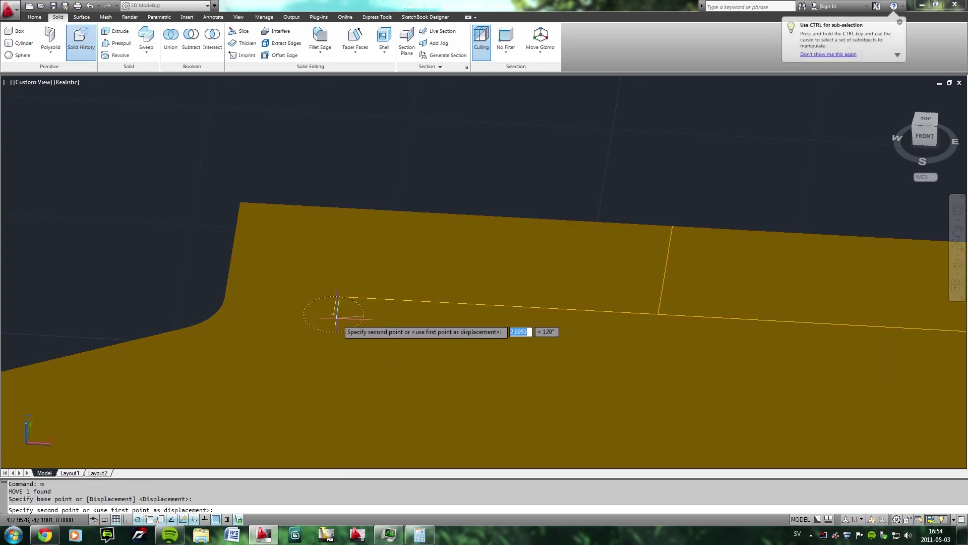
{"action": "left_click", "coordinate": [304, 312]}
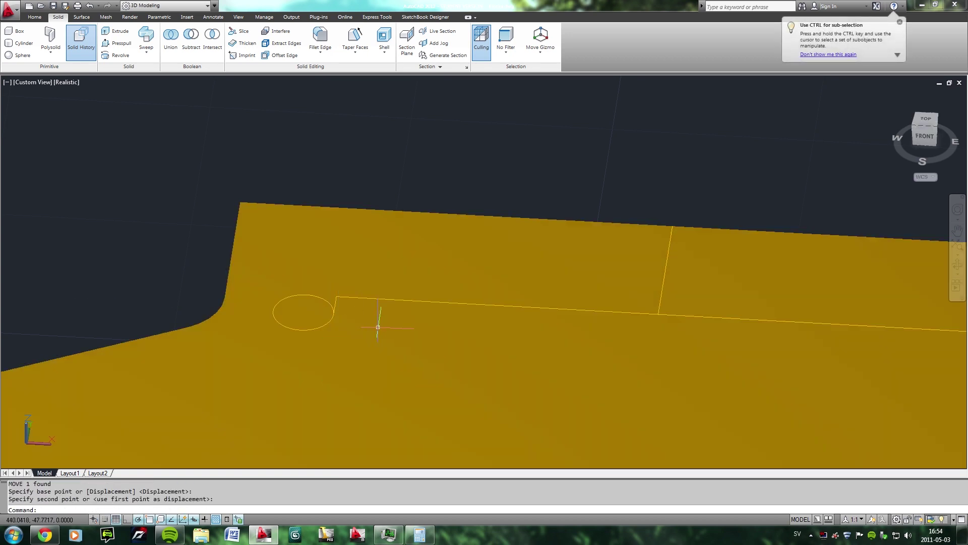
Cancel the leftover command and start a distance measurement.
{"action": "key", "text": "Escape"}
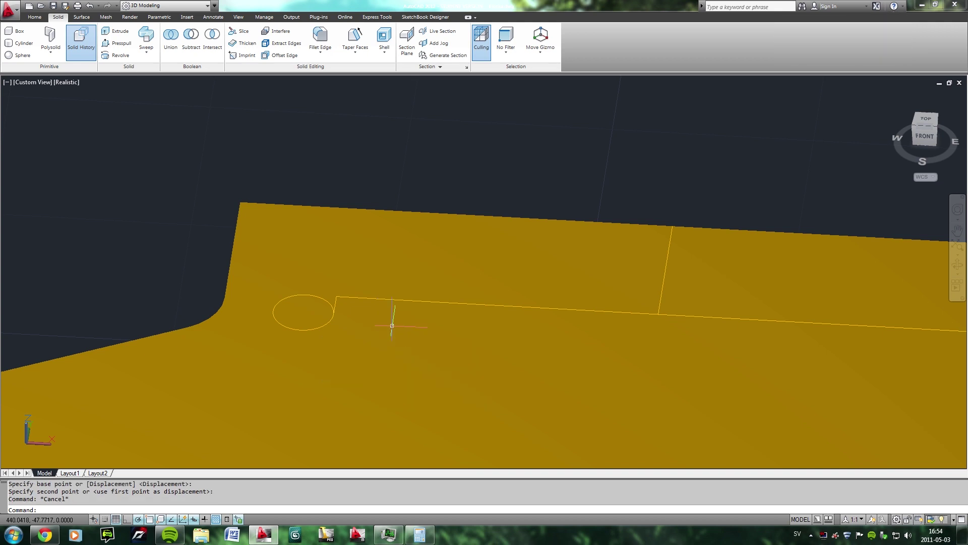
{"action": "type", "text": "dist"}
{"action": "key", "text": "Return"}
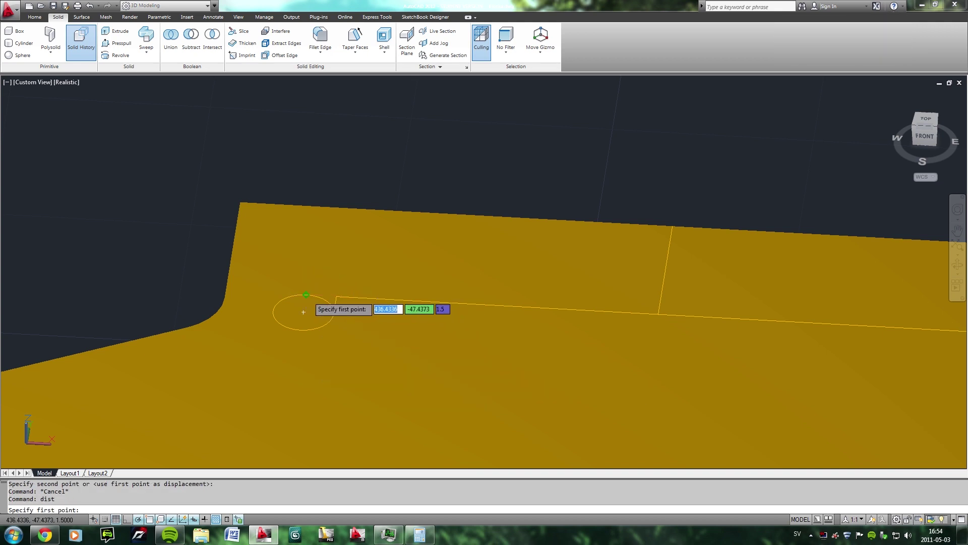
{"action": "left_click", "coordinate": [303, 312]}
{"action": "right_click", "coordinate": [352, 299]}
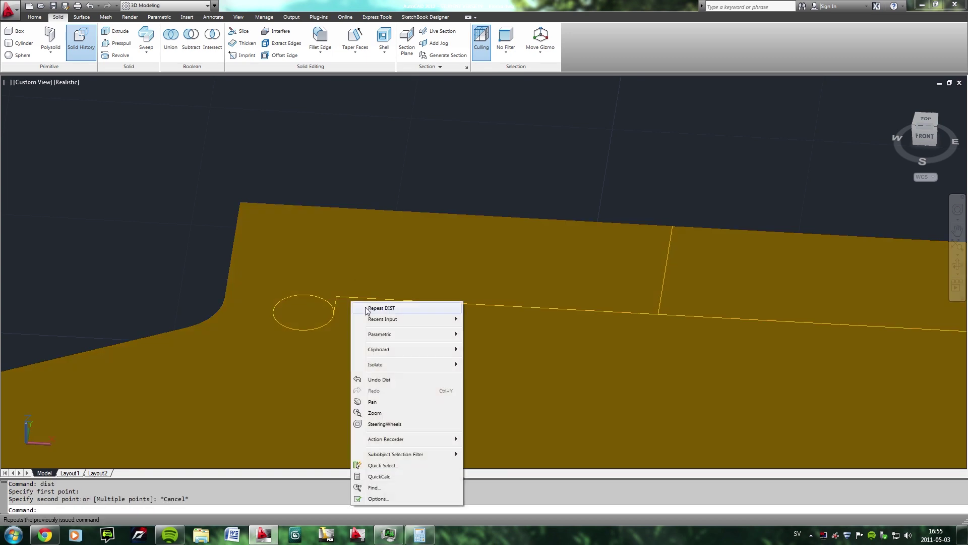
{"action": "left_click", "coordinate": [363, 305]}
{"action": "left_click", "coordinate": [303, 312]}
{"action": "scroll", "coordinate": [634, 343], "scroll_direction": "down", "scroll_amount": 5}
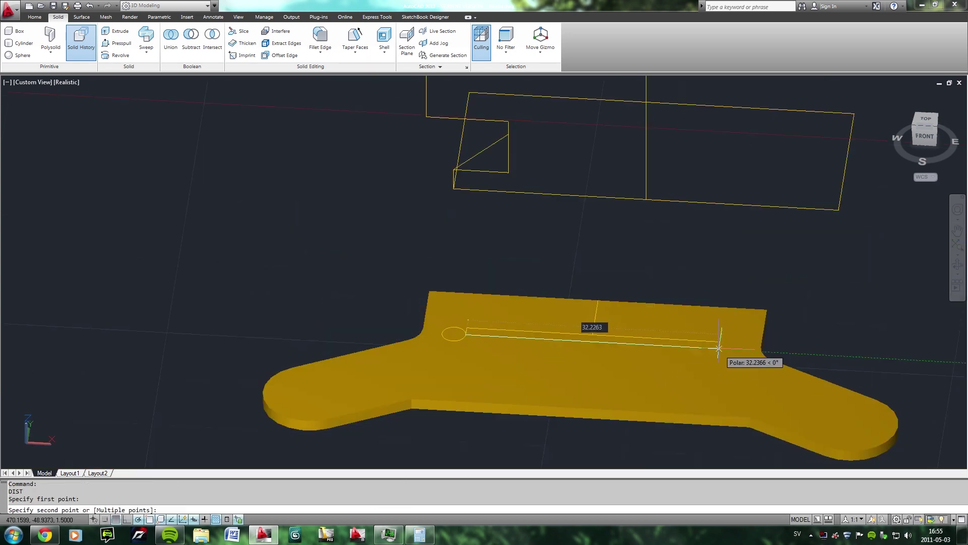
{"action": "key", "text": "Escape"}
{"action": "type", "text": "p"}
{"action": "key", "text": "Return"}
{"action": "key", "text": "Escape"}
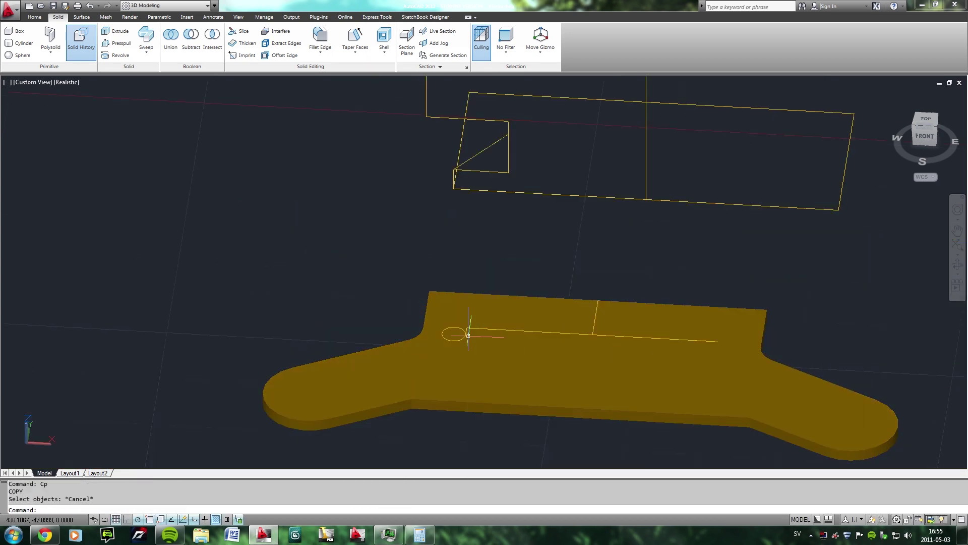
{"action": "scroll", "coordinate": [461, 336], "scroll_direction": "up", "scroll_amount": 3}
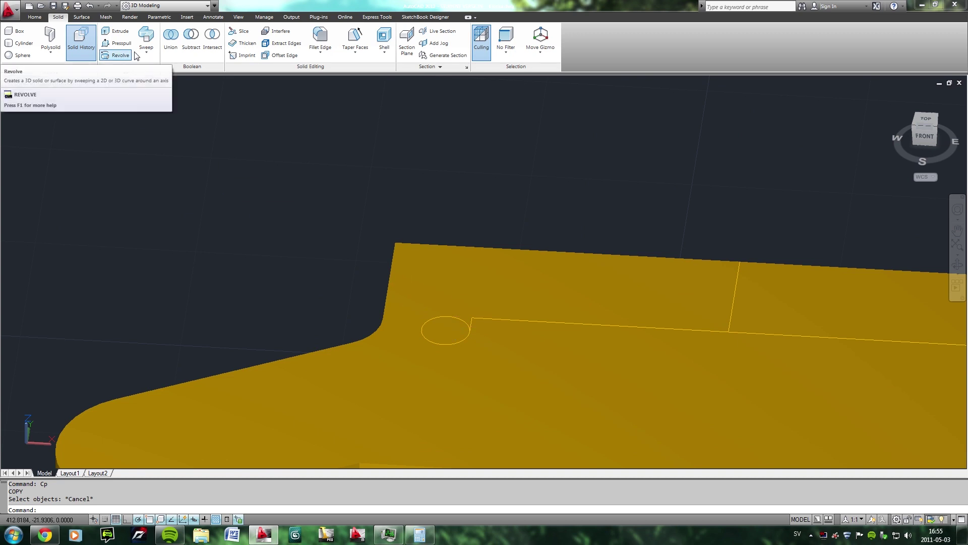
{"action": "mouse_move", "coordinate": [381, 273]}
{"action": "middle_mouse_down", "text": "shift"}
{"action": "mouse_move", "coordinate": [483, 281]}
{"action": "mouse_move", "coordinate": [408, 208]}
{"action": "middle_mouse_up", "text": "shift"}
{"action": "scroll", "coordinate": [409, 208], "scroll_direction": "up", "scroll_amount": 2}
{"action": "right_click", "coordinate": [409, 209]}
{"action": "mouse_move", "coordinate": [440, 228]}
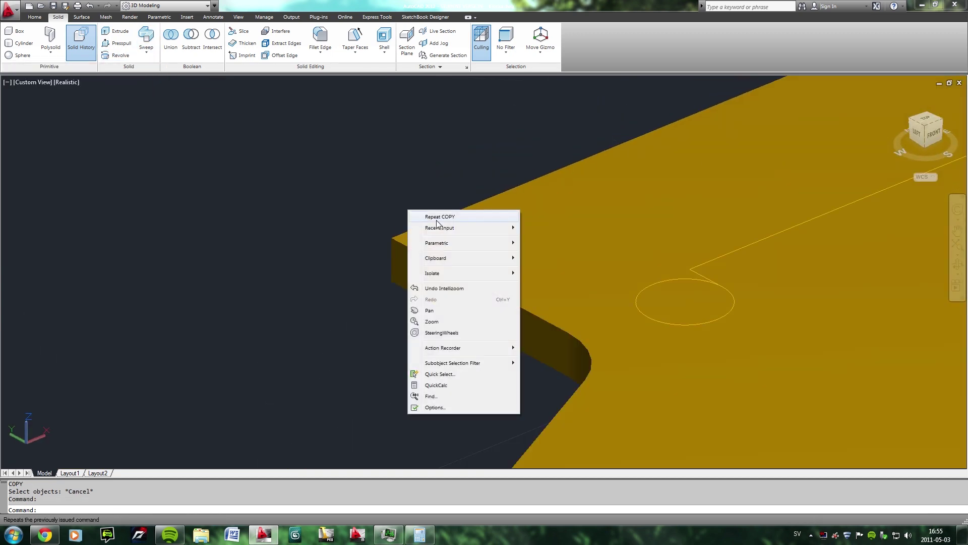
{"action": "left_click", "coordinate": [375, 238]}
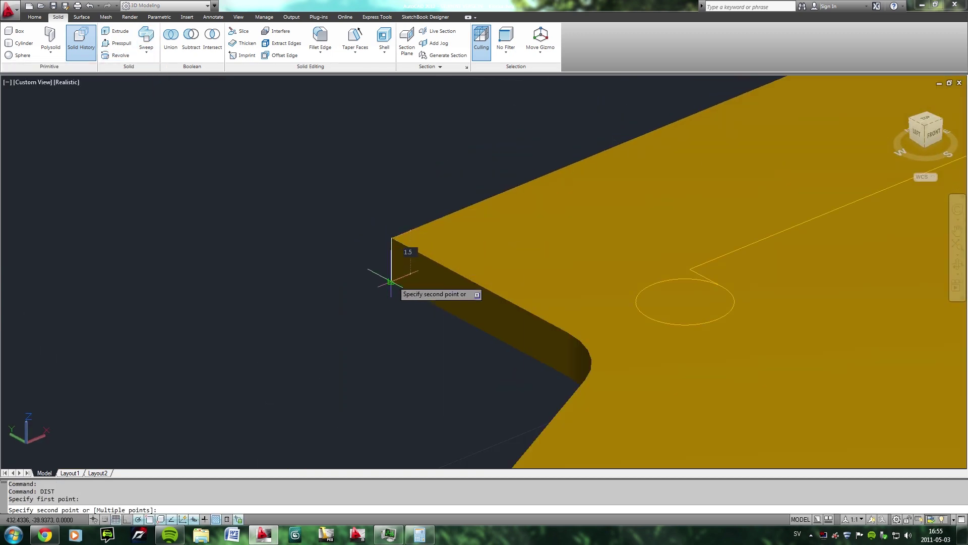
{"action": "left_click", "coordinate": [391, 276]}
{"action": "mouse_move", "coordinate": [399, 277]}
{"action": "middle_mouse_down", "text": "shift"}
{"action": "mouse_move", "coordinate": [559, 324]}
{"action": "mouse_move", "coordinate": [479, 254]}
{"action": "middle_mouse_up", "text": "shift"}
Copy the circle 32 units along the guide line.
{"action": "type", "text": "co"}
{"action": "key", "text": "Return"}
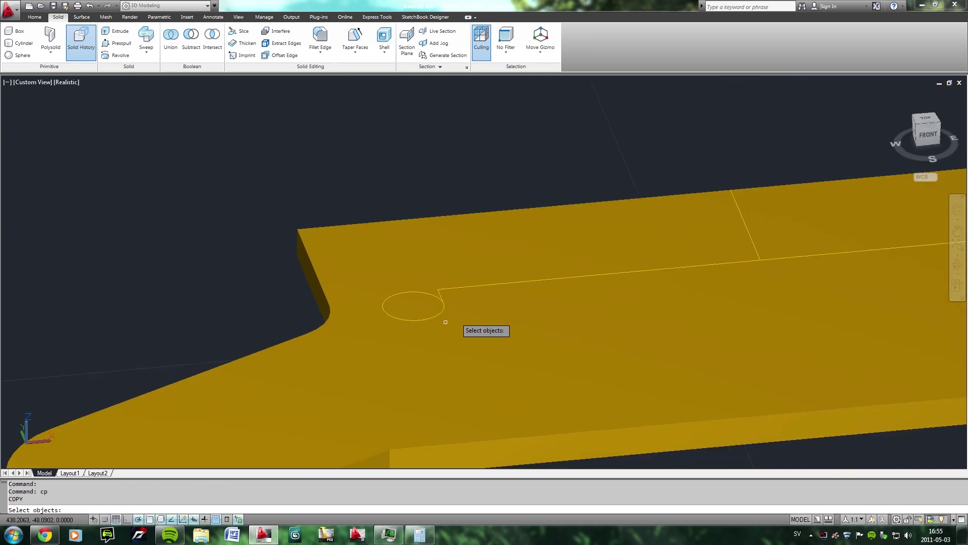
{"action": "left_click", "coordinate": [444, 303]}
{"action": "left_click", "coordinate": [464, 324]}
{"action": "key", "text": "Return"}
{"action": "left_click", "coordinate": [443, 302]}
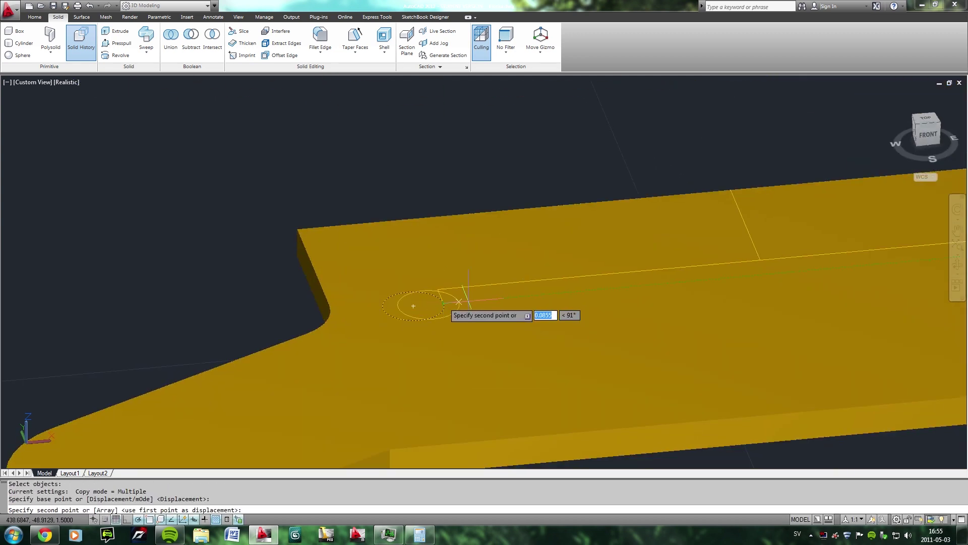
{"action": "type", "text": " 32"}
{"action": "key", "text": "Return"}
{"action": "key", "text": "Return"}
Move the copied circle 3 units along the line.
{"action": "scroll", "coordinate": [654, 302], "scroll_direction": "down", "scroll_amount": 3}
{"action": "scroll", "coordinate": [715, 296], "scroll_direction": "up", "scroll_amount": 3}
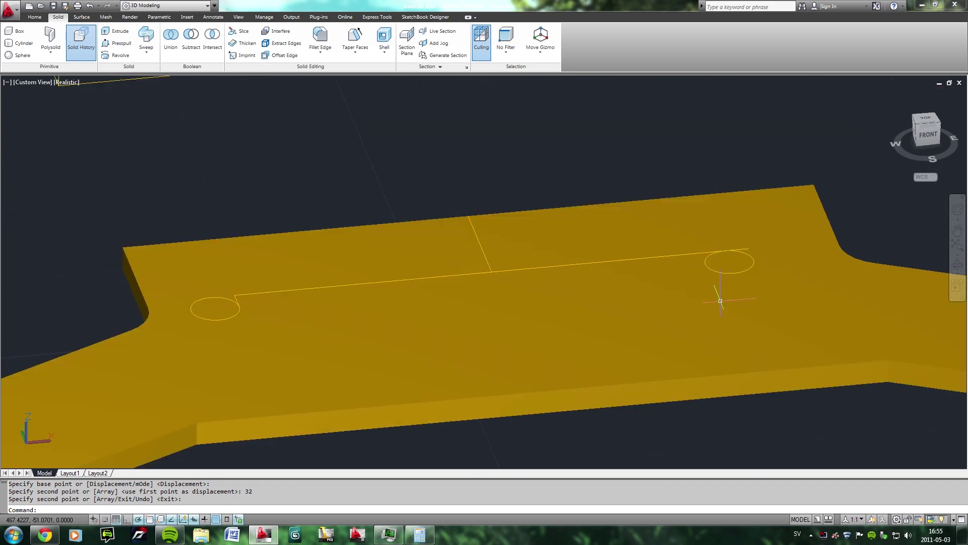
{"action": "type", "text": "m"}
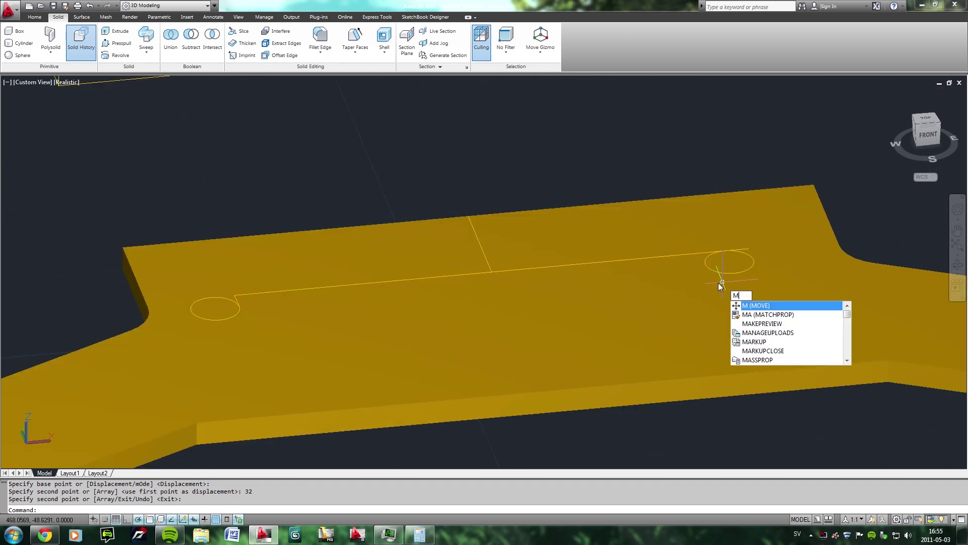
{"action": "key", "text": "Return"}
{"action": "left_click", "coordinate": [729, 272]}
{"action": "left_click", "coordinate": [753, 320]}
{"action": "key", "text": "Return"}
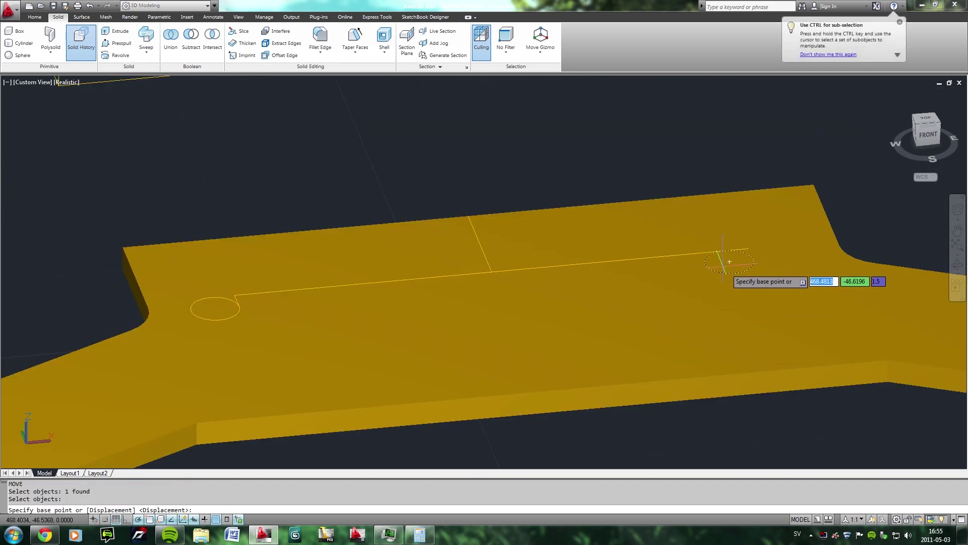
{"action": "left_click", "coordinate": [729, 262]}
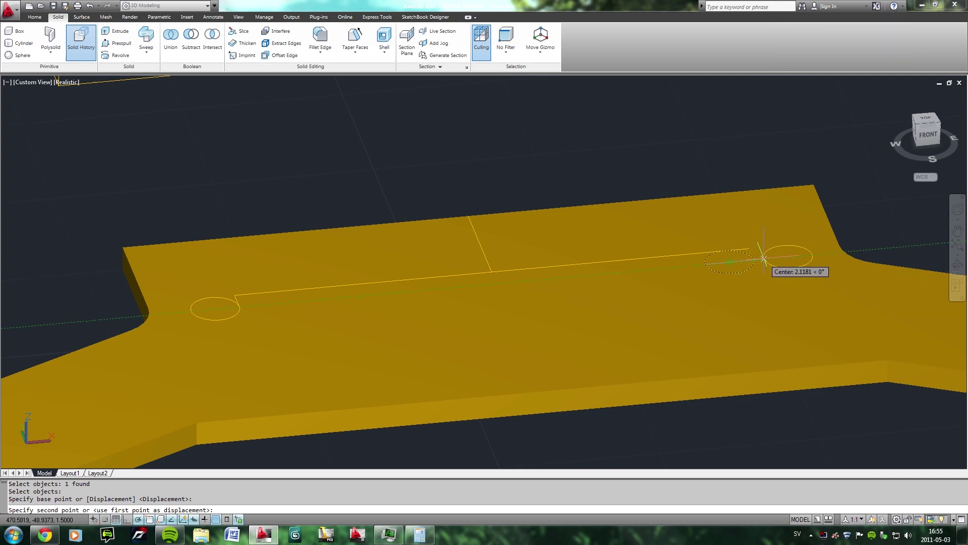
{"action": "type", "text": "3"}
{"action": "key", "text": "Return"}
Move the circle at the groove line's end 1.5 units along the line.
{"action": "left_click", "coordinate": [779, 255]}
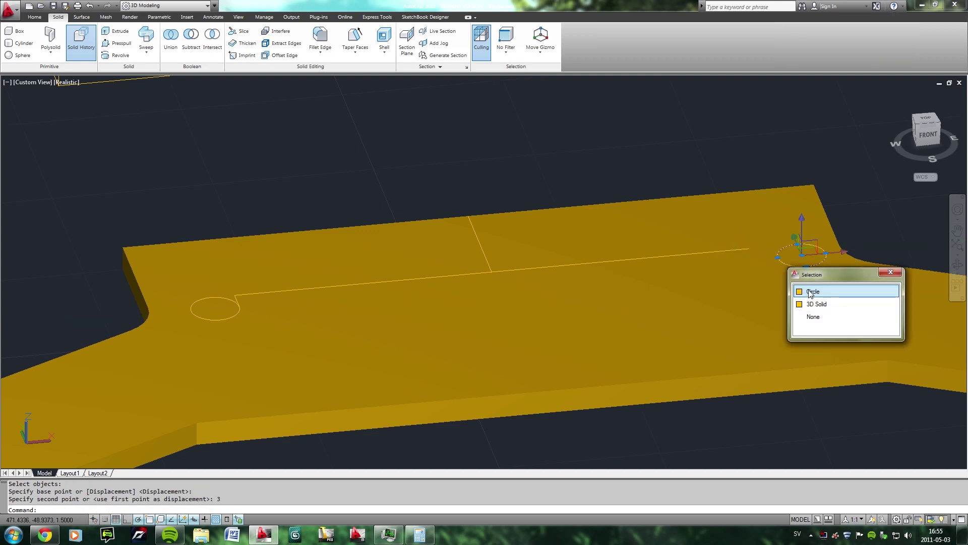
{"action": "left_click", "coordinate": [810, 292]}
{"action": "type", "text": "m"}
{"action": "key", "text": "Return"}
{"action": "left_click", "coordinate": [802, 255]}
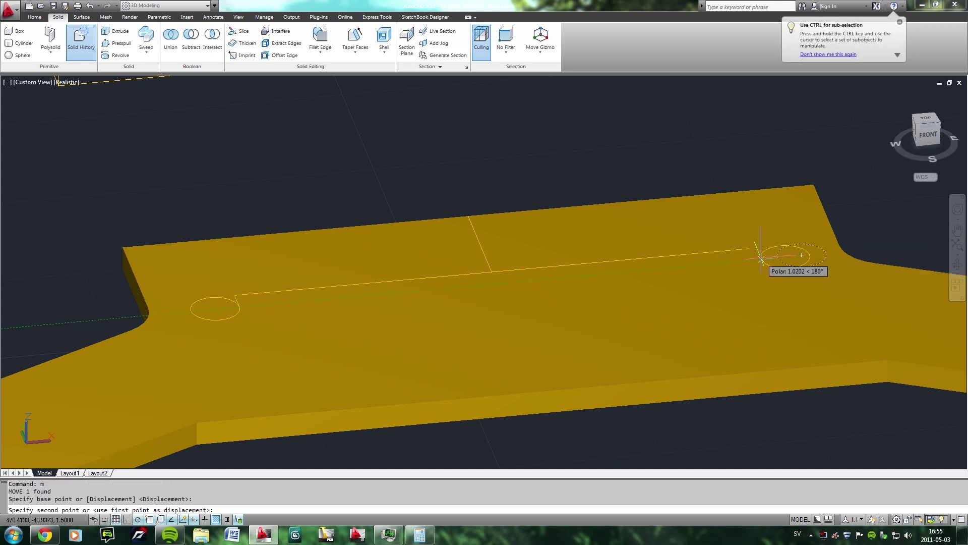
{"action": "type", "text": "1.5"}
{"action": "key", "text": "Return"}
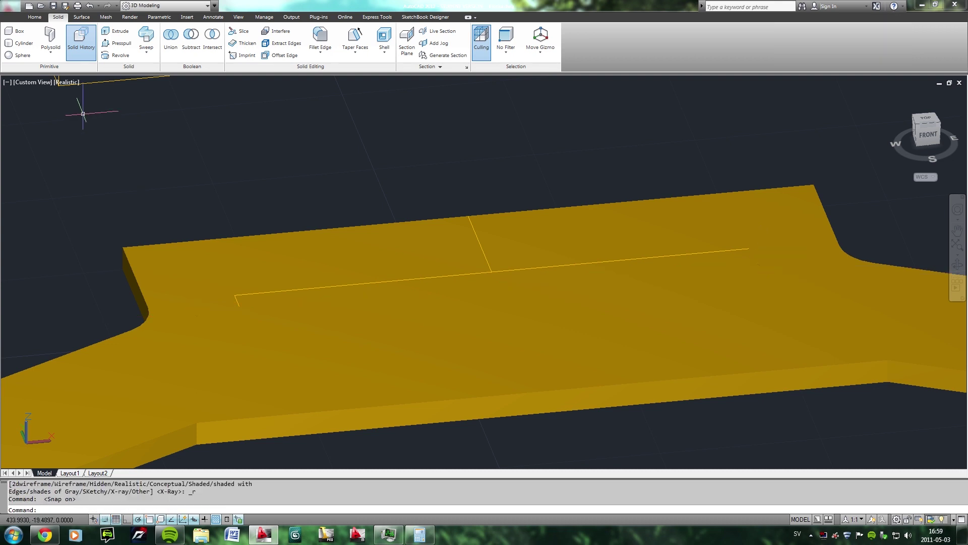
Switch the viewport visual style to X-Ray to reveal the hidden cylinders.
{"action": "left_click", "coordinate": [68, 82]}
{"action": "left_click", "coordinate": [96, 210]}
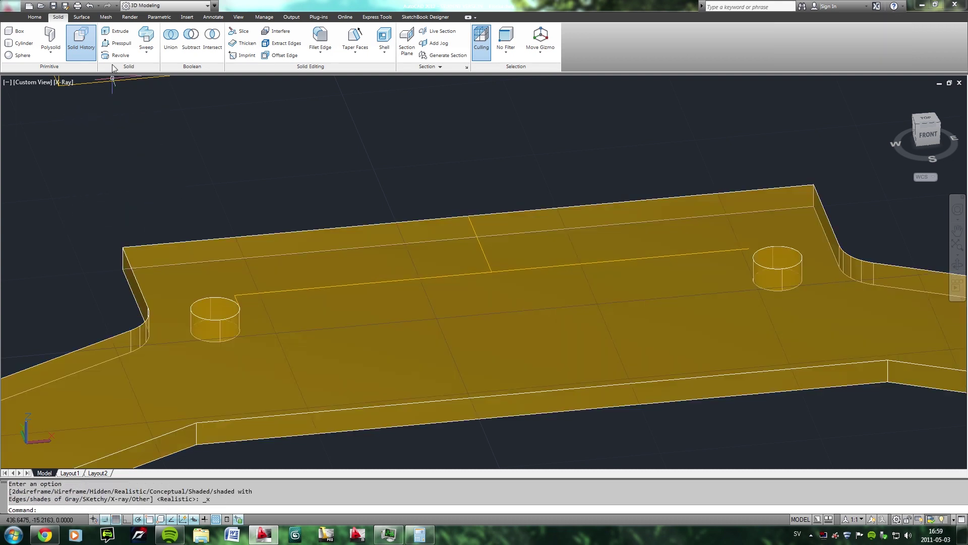
{"action": "type", "text": "m"}
{"action": "type", "text": "M"}
{"action": "key", "text": "Return"}
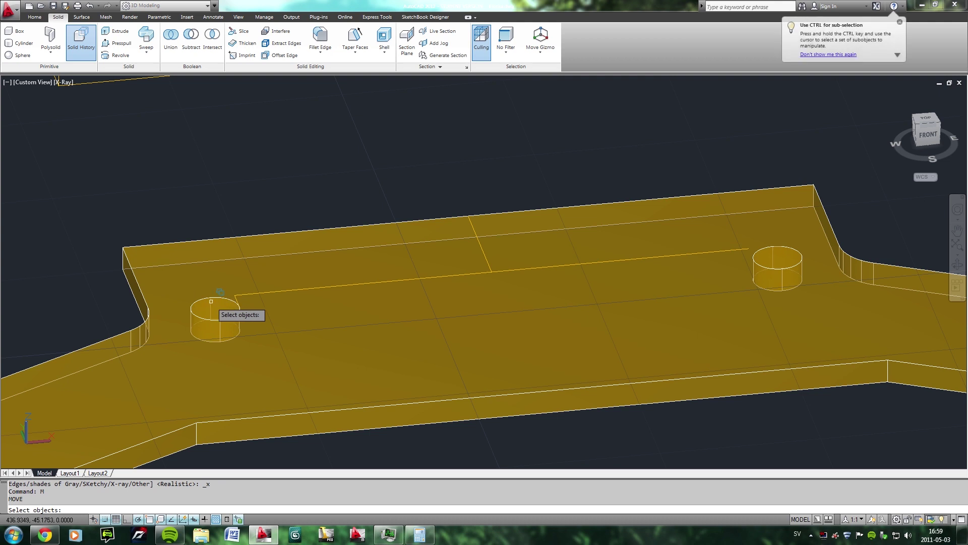
{"action": "left_click", "coordinate": [213, 305]}
{"action": "left_click", "coordinate": [252, 334]}
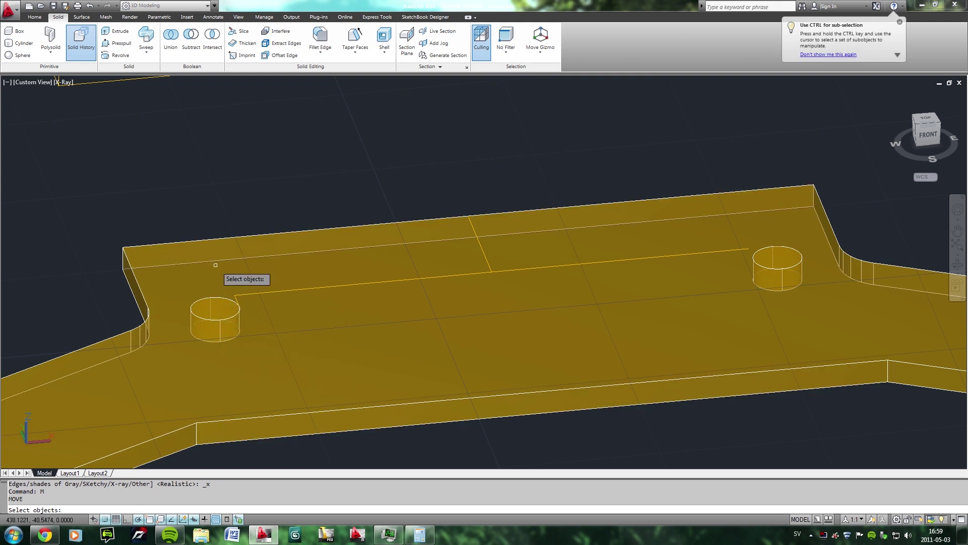
{"action": "key", "text": "Escape"}
With snap off, draw a short line from the left cylinder's centre.
{"action": "type", "text": "l"}
{"action": "key", "text": "Return"}
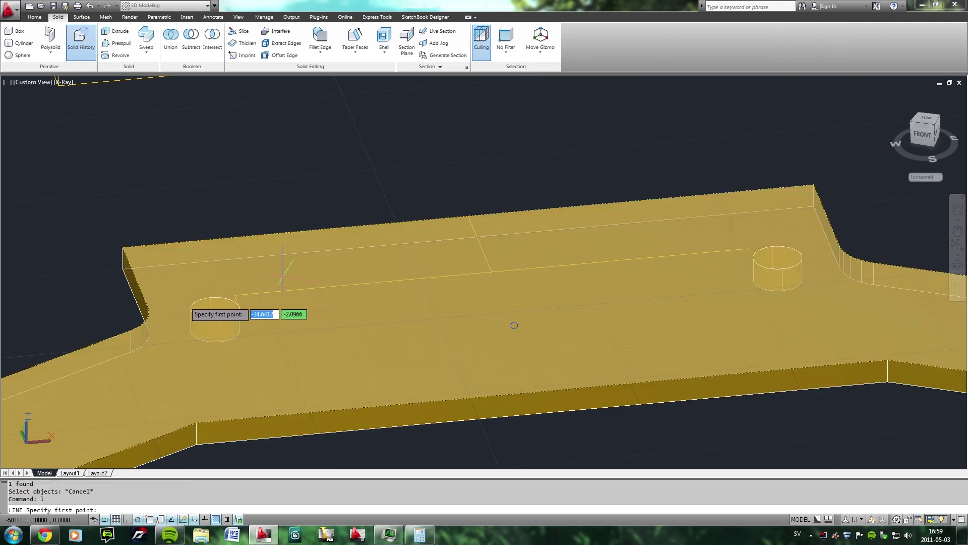
{"action": "key", "text": "F9"}
{"action": "left_click", "coordinate": [214, 308]}
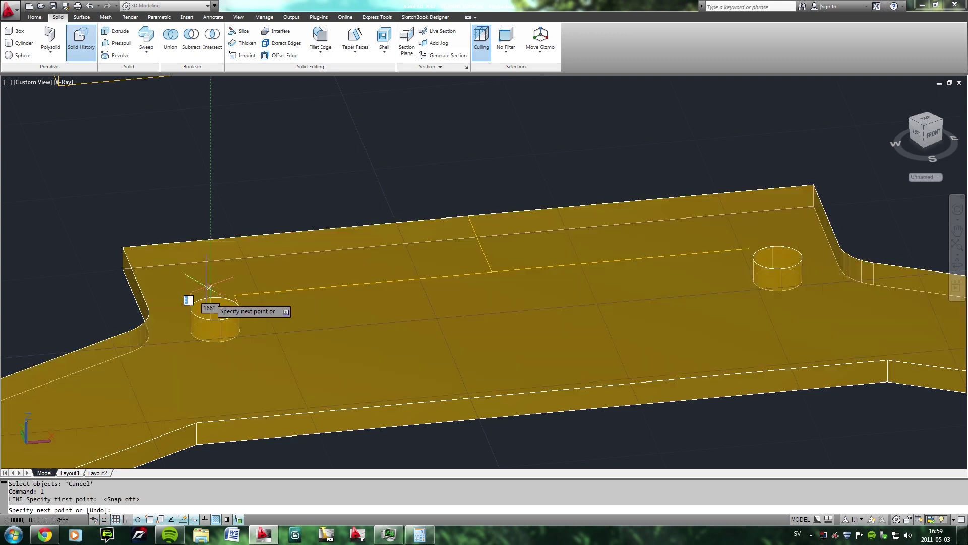
{"action": "left_click", "coordinate": [184, 237]}
{"action": "key", "text": "Return"}
Delete the line running along the plate's edge.
{"action": "scroll", "coordinate": [275, 287], "scroll_direction": "up", "scroll_amount": 3}
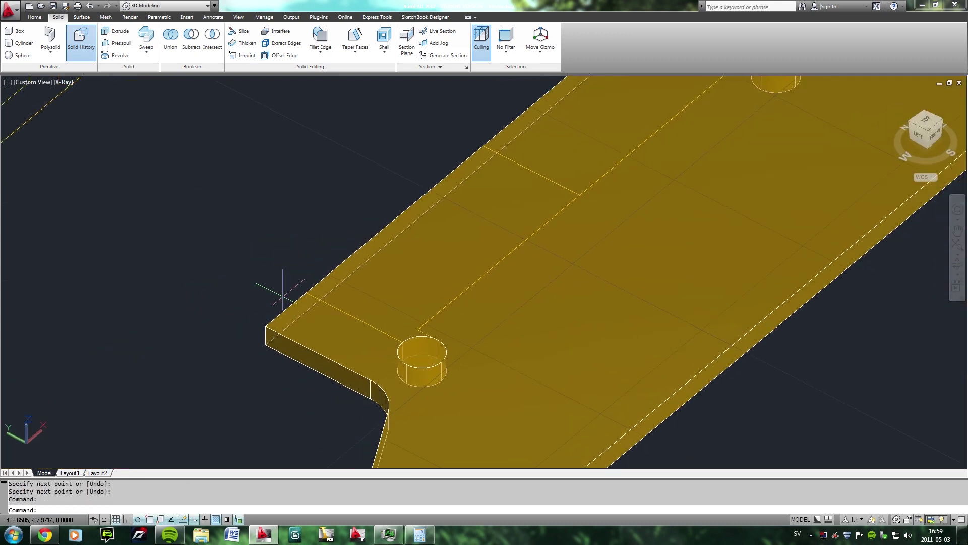
{"action": "scroll", "coordinate": [324, 291], "scroll_direction": "up", "scroll_amount": 3}
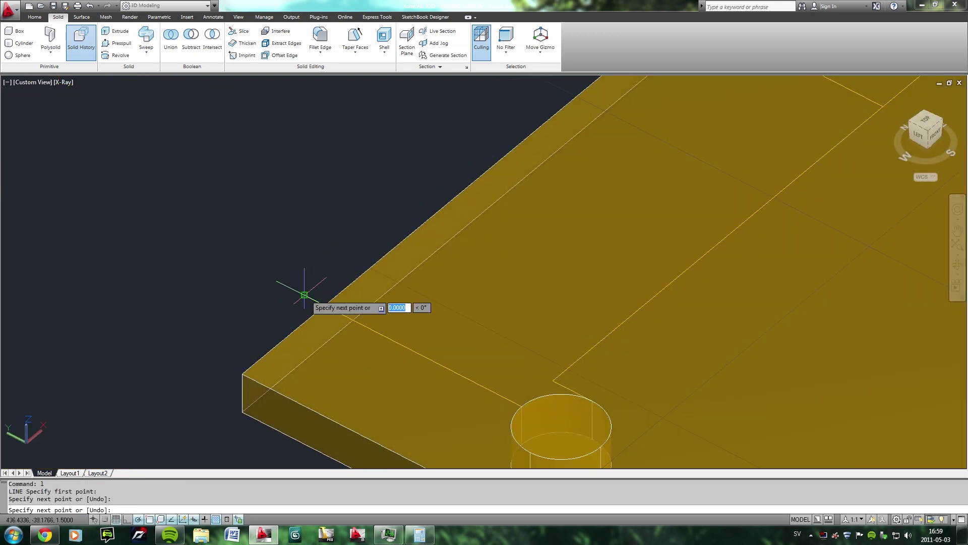
{"action": "left_click", "coordinate": [353, 319]}
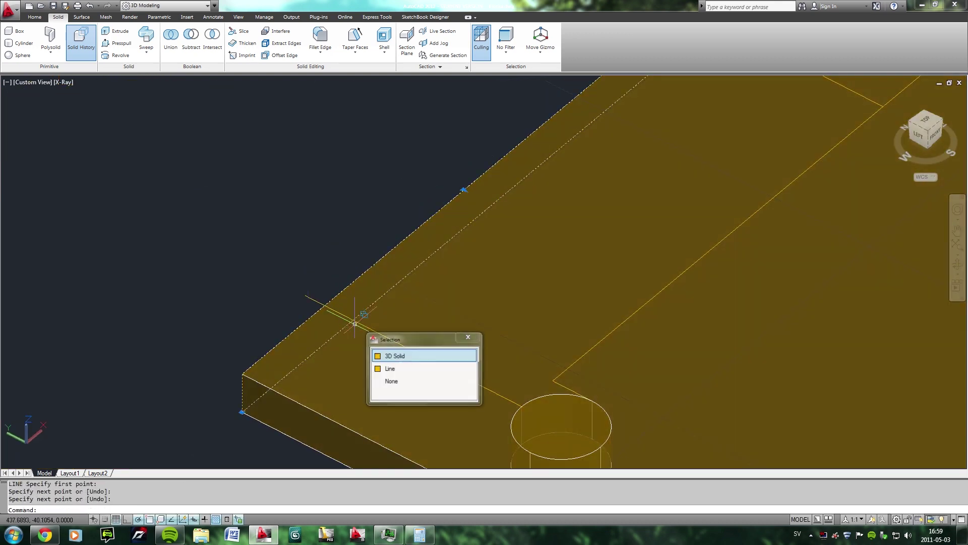
{"action": "left_click", "coordinate": [391, 368]}
{"action": "key", "text": "Delete"}
Draw a 10-unit line from the edge endpoint.
{"action": "type", "text": "l"}
{"action": "key", "text": "Return"}
{"action": "left_click", "coordinate": [324, 305]}
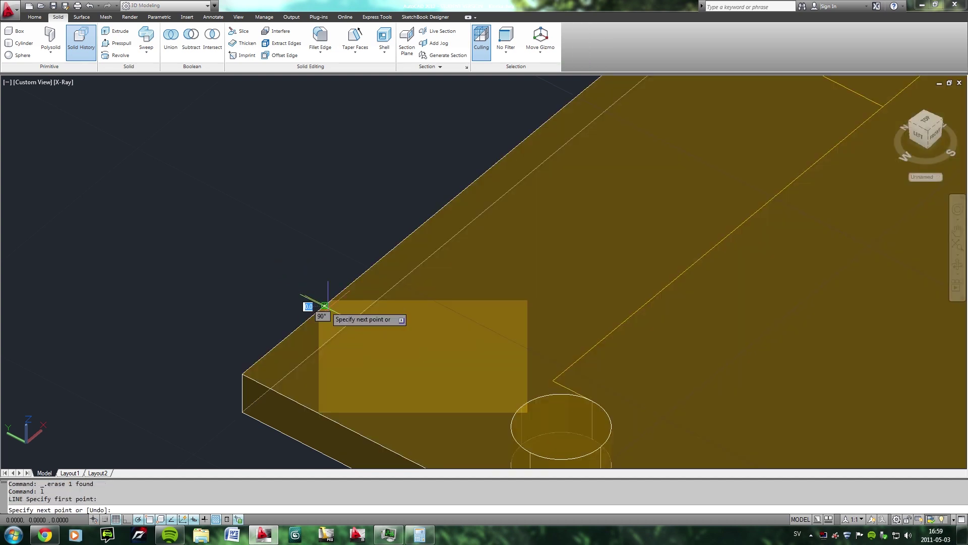
{"action": "type", "text": "10"}
{"action": "key", "text": "Return"}
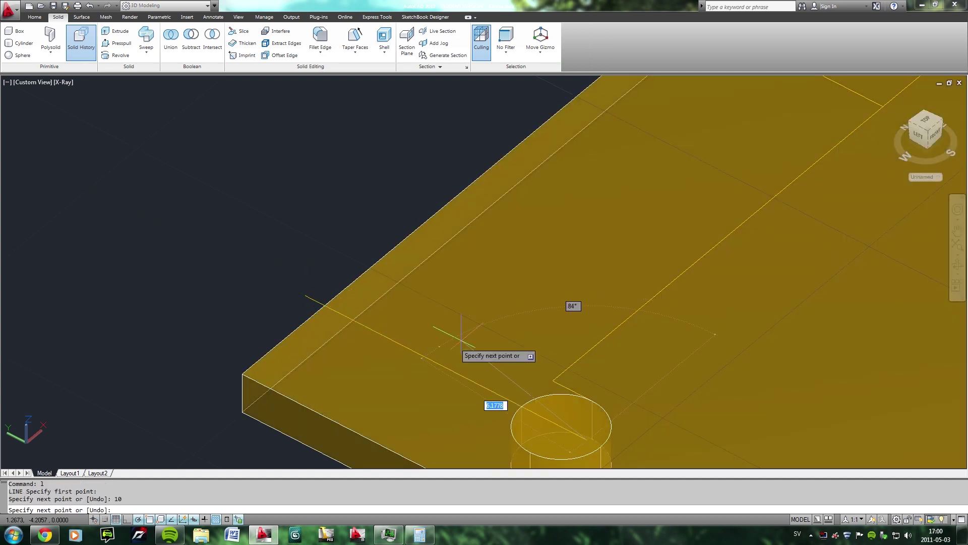
{"action": "key", "text": "Return"}
{"action": "scroll", "coordinate": [572, 404], "scroll_direction": "down", "scroll_amount": 2}
{"action": "scroll", "coordinate": [621, 392], "scroll_direction": "down", "scroll_amount": 2}
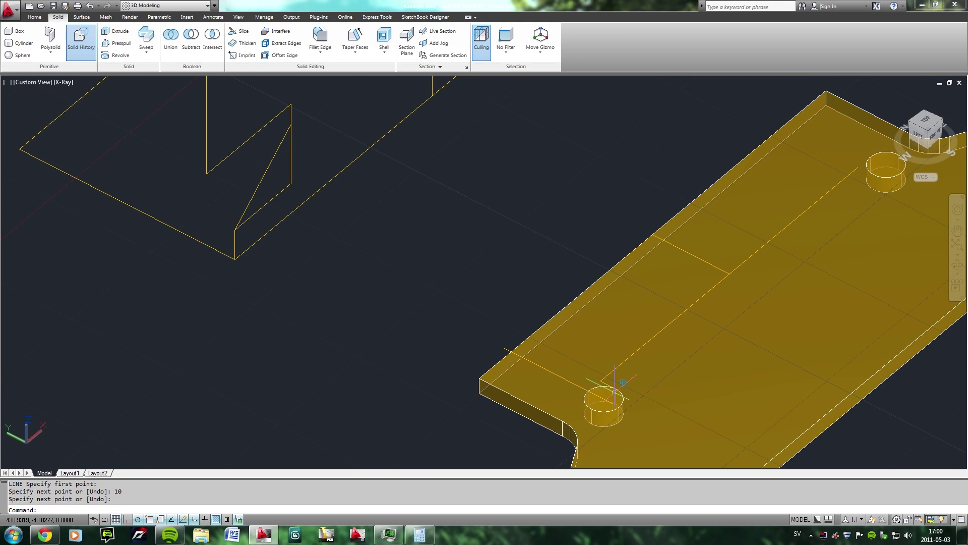
{"action": "scroll", "coordinate": [579, 322], "scroll_direction": "down", "scroll_amount": 2}
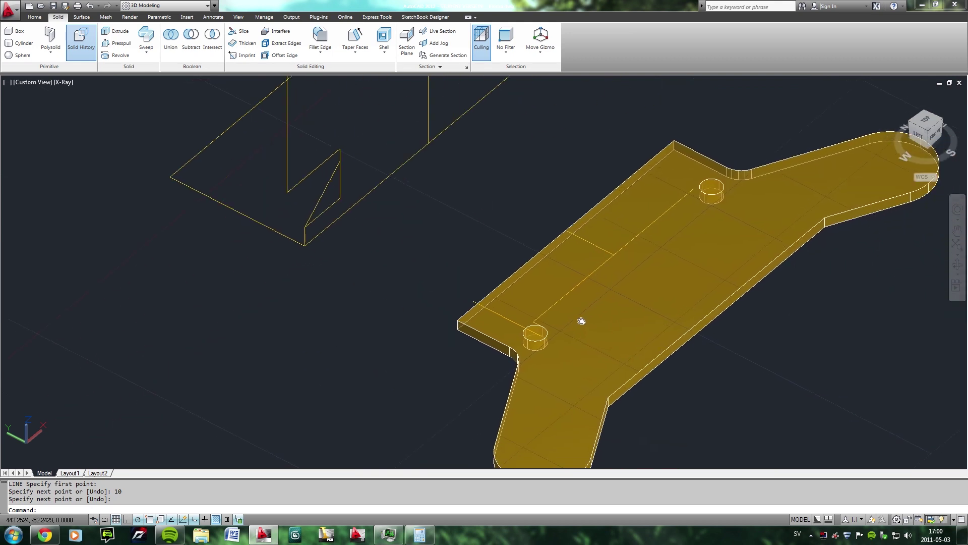
{"action": "scroll", "coordinate": [504, 312], "scroll_direction": "down", "scroll_amount": 1}
{"action": "scroll", "coordinate": [471, 315], "scroll_direction": "up", "scroll_amount": 2}
{"action": "scroll", "coordinate": [465, 301], "scroll_direction": "up", "scroll_amount": 1}
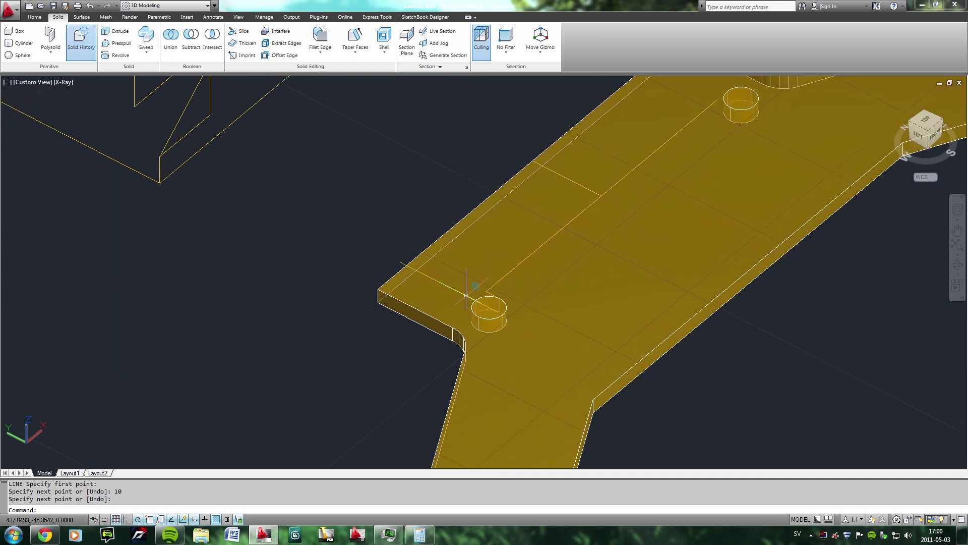
Draw a trial line from the cylinder centre, then delete it.
{"action": "left_click", "coordinate": [477, 308]}
{"action": "left_click", "coordinate": [514, 341]}
{"action": "type", "text": "L"}
{"action": "key", "text": "Return"}
{"action": "left_click", "coordinate": [488, 308]}
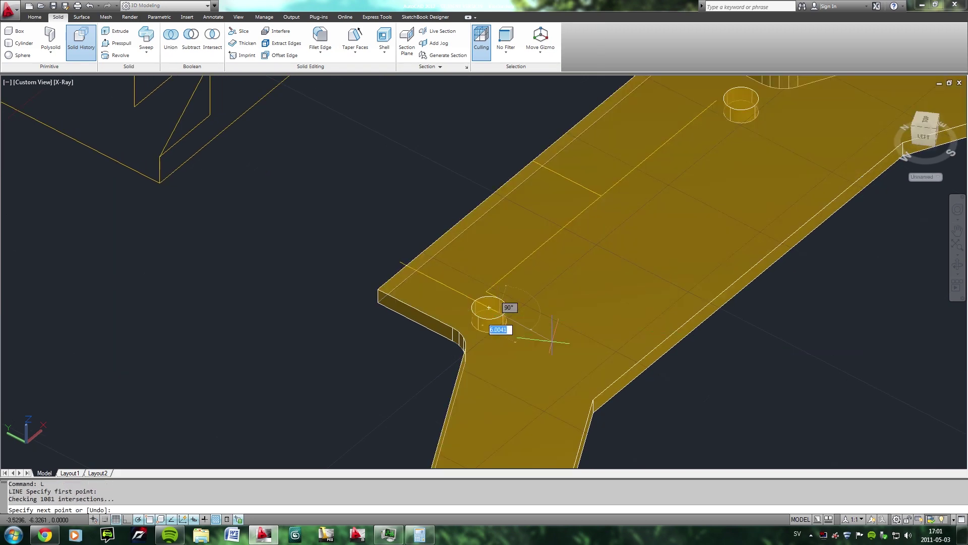
{"action": "left_click", "coordinate": [621, 375]}
{"action": "key", "text": "Return"}
{"action": "left_click", "coordinate": [625, 384]}
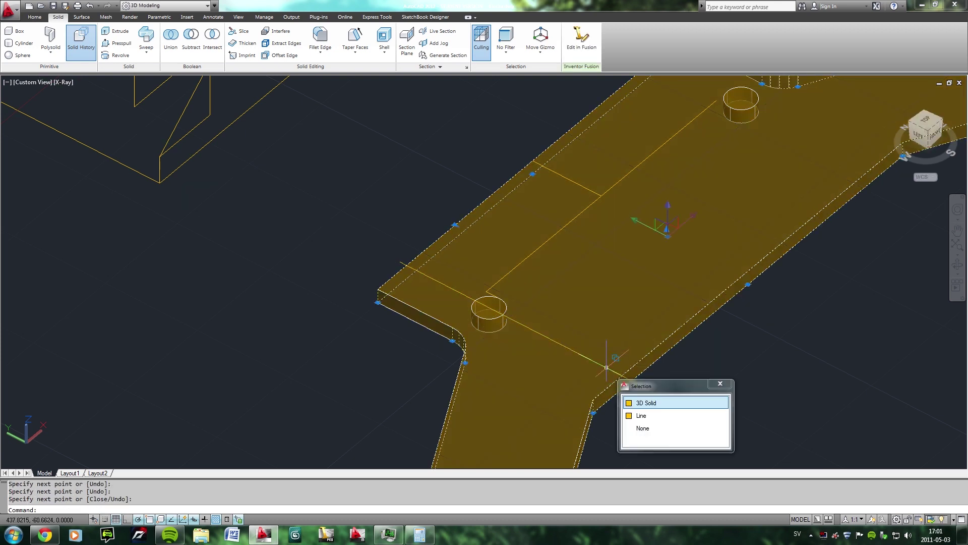
{"action": "key", "text": "Delete"}
Draw a 7.5-unit line from the old endpoint.
{"action": "type", "text": "l"}
{"action": "key", "text": "Return"}
{"action": "left_click", "coordinate": [622, 376]}
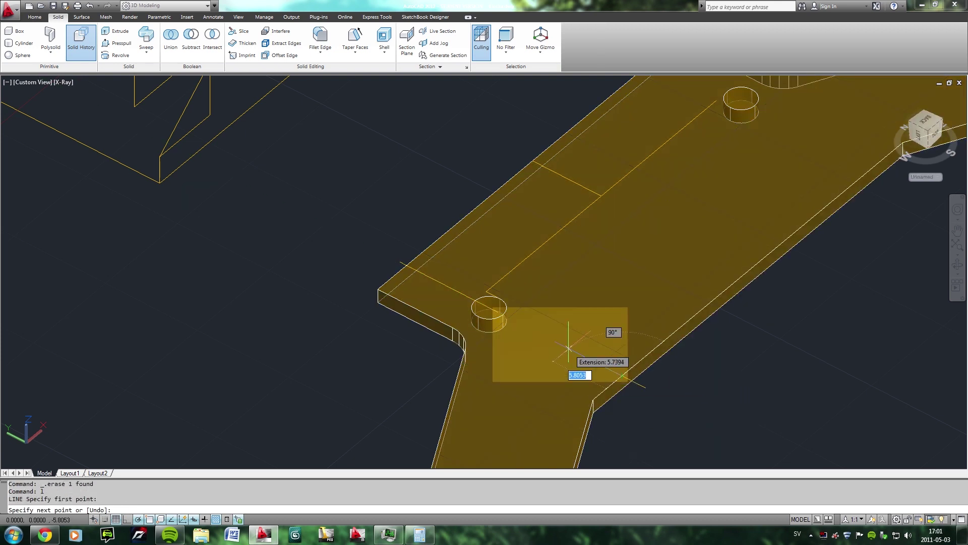
{"action": "key", "text": "Return"}
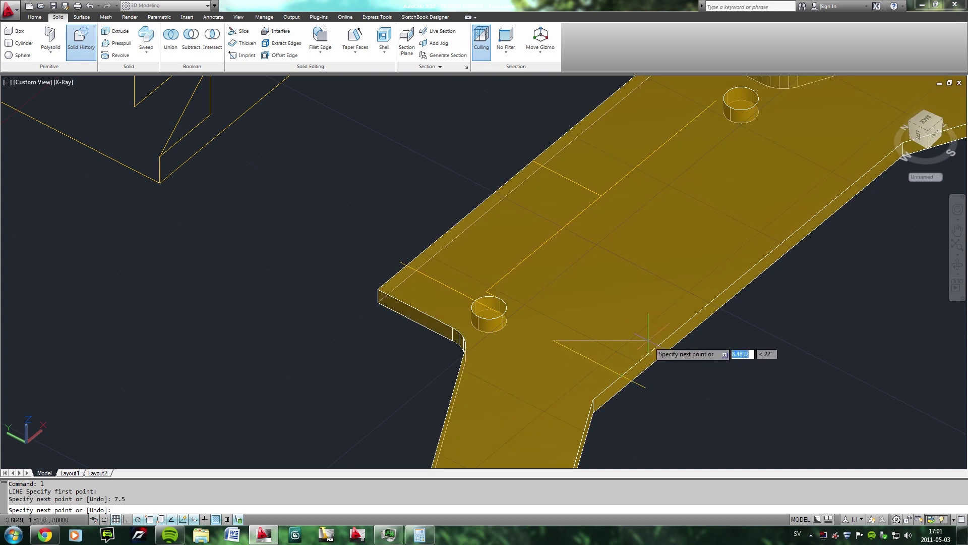
{"action": "key", "text": "Return"}
Move both cylinders together to their new position on the plate.
{"action": "middle_click_drag", "start_coordinate": [622, 286], "coordinate": [543, 313]}
{"action": "left_click", "coordinate": [411, 335]}
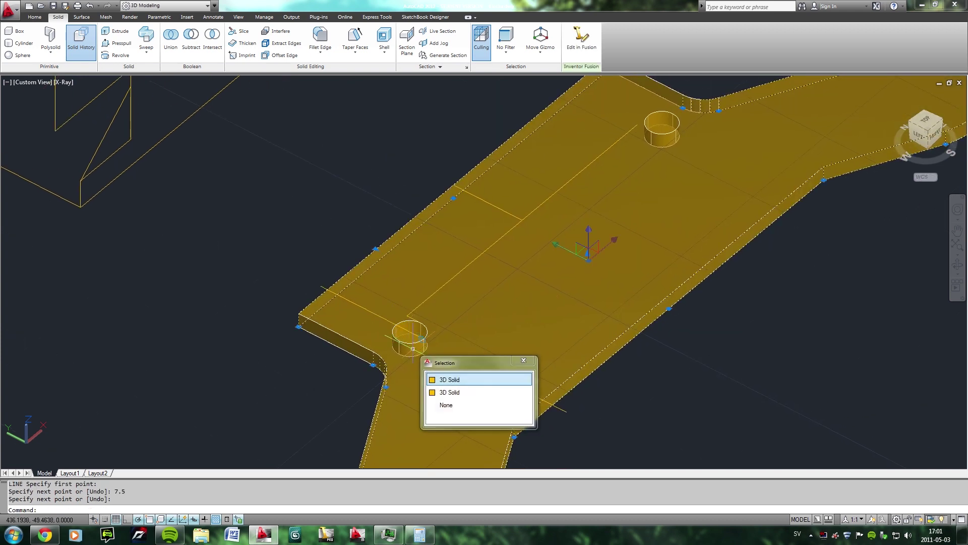
{"action": "left_click", "coordinate": [443, 378]}
{"action": "left_click", "coordinate": [666, 127]}
{"action": "left_click", "coordinate": [704, 161]}
{"action": "type", "text": "m"}
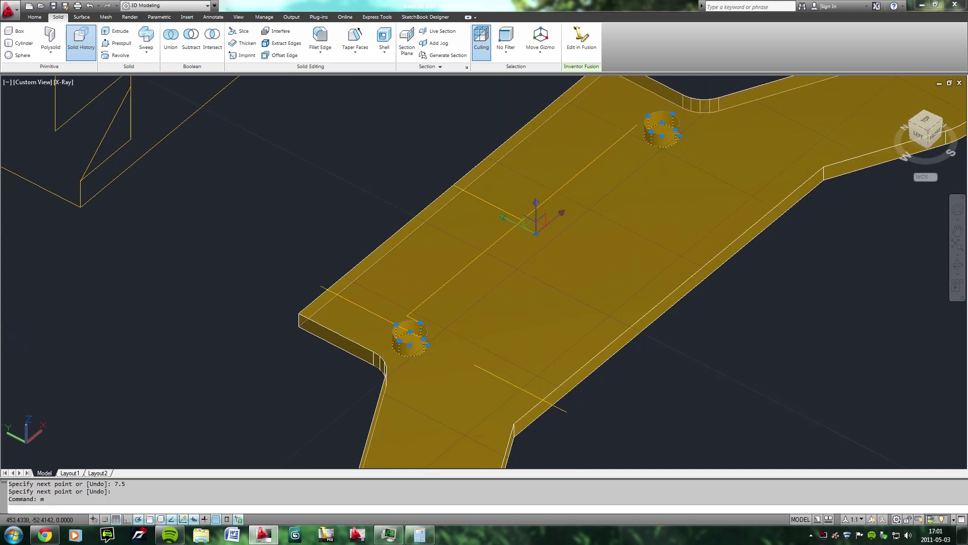
{"action": "key", "text": "Return"}
{"action": "left_click", "coordinate": [424, 343]}
{"action": "left_click", "coordinate": [473, 368]}
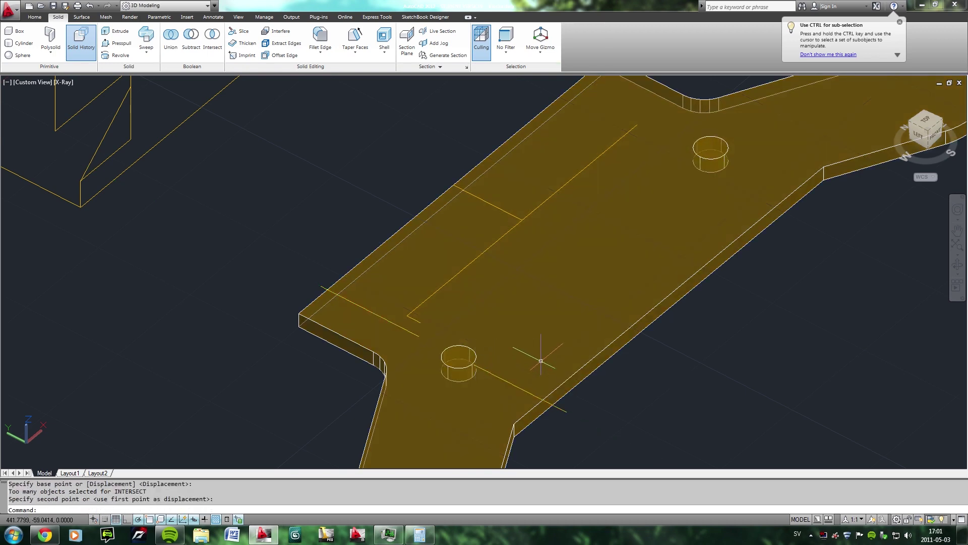
{"action": "type", "text": "c"}
Draw a radius 1.5 circle beside the left cylinder and extrude it -1.5.
{"action": "key", "text": "Return"}
{"action": "left_click", "coordinate": [418, 337]}
{"action": "type", "text": "1.5"}
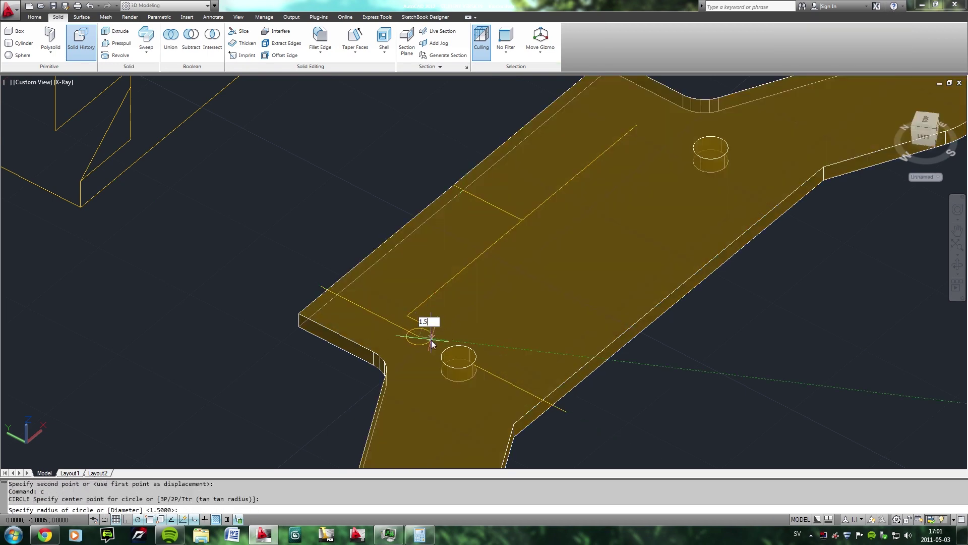
{"action": "key", "text": "Return"}
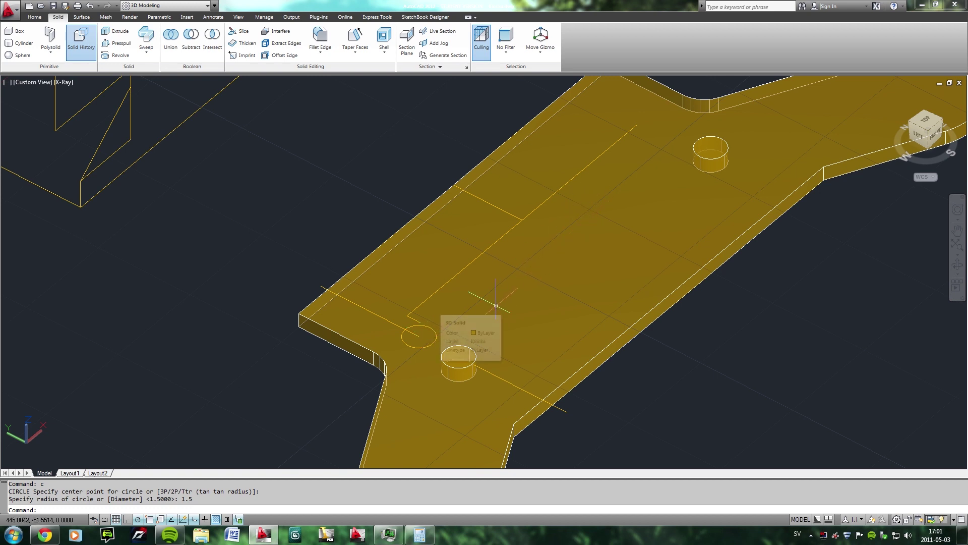
{"action": "left_click", "coordinate": [117, 32]}
{"action": "left_click", "coordinate": [428, 327]}
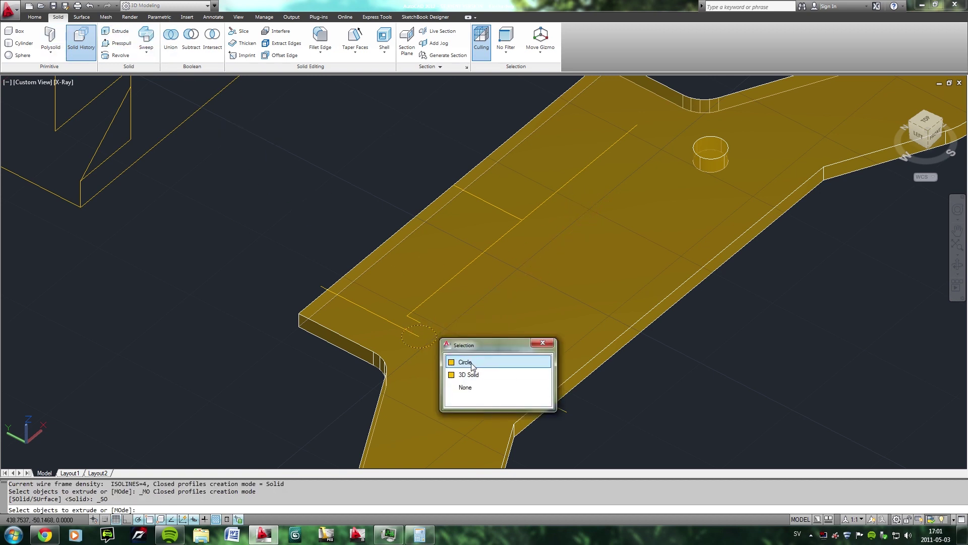
{"action": "left_click", "coordinate": [467, 354]}
{"action": "key", "text": "Return"}
{"action": "key", "text": "Return"}
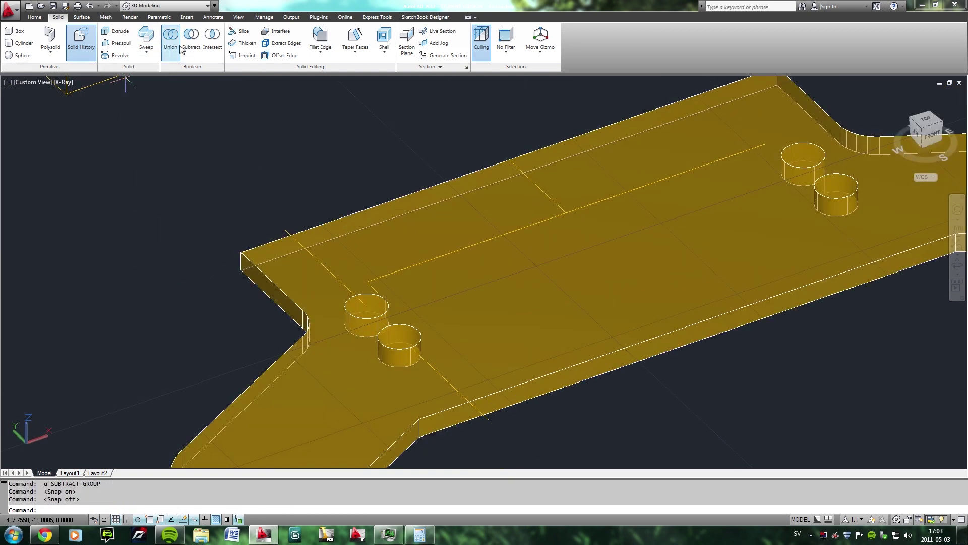
Subtract all four end cylinders from the yellow plate to form two hole pairs.
{"action": "left_click", "coordinate": [189, 43]}
{"action": "left_click", "coordinate": [451, 204]}
{"action": "key", "text": "Return"}
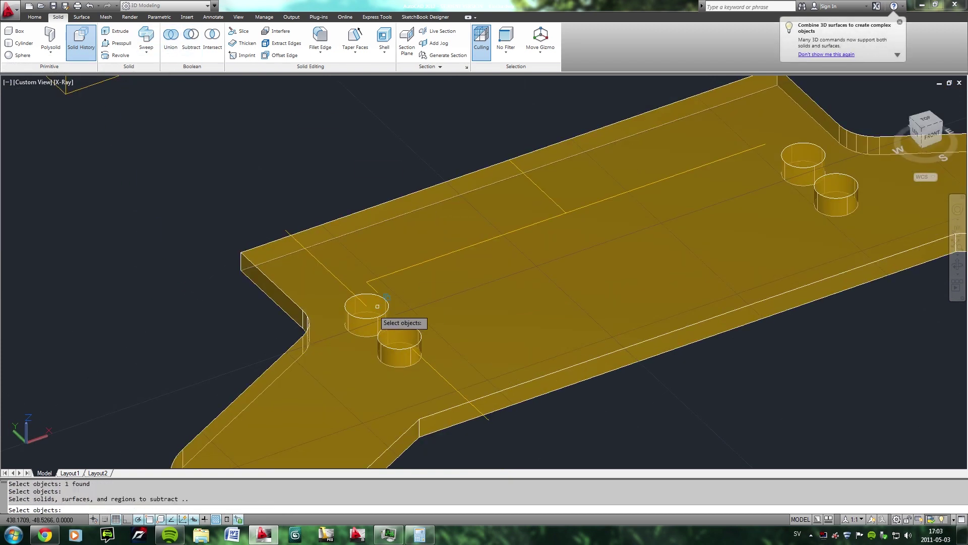
{"action": "left_click", "coordinate": [401, 333]}
{"action": "left_click", "coordinate": [815, 145]}
{"action": "left_click", "coordinate": [847, 184]}
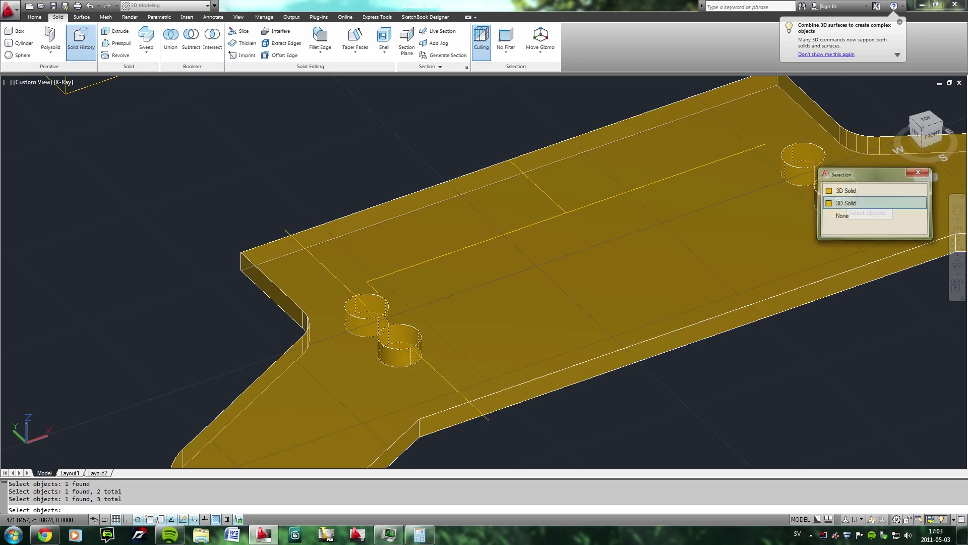
{"action": "left_click", "coordinate": [880, 223]}
{"action": "key", "text": "Return"}
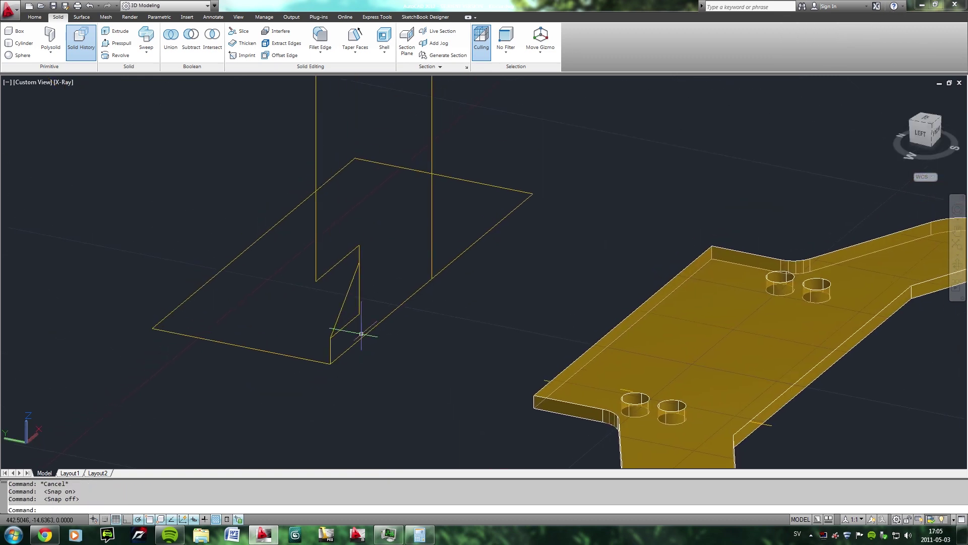
Face the profile and erase the two notch lines.
{"action": "middle_click_drag", "start_coordinate": [350, 308], "coordinate": [388, 319], "text": "shift"}
{"action": "type", "text": "tr"}
{"action": "key", "text": "Return"}
{"action": "key", "text": "Return"}
{"action": "key", "text": "Escape"}
{"action": "left_click", "coordinate": [353, 324]}
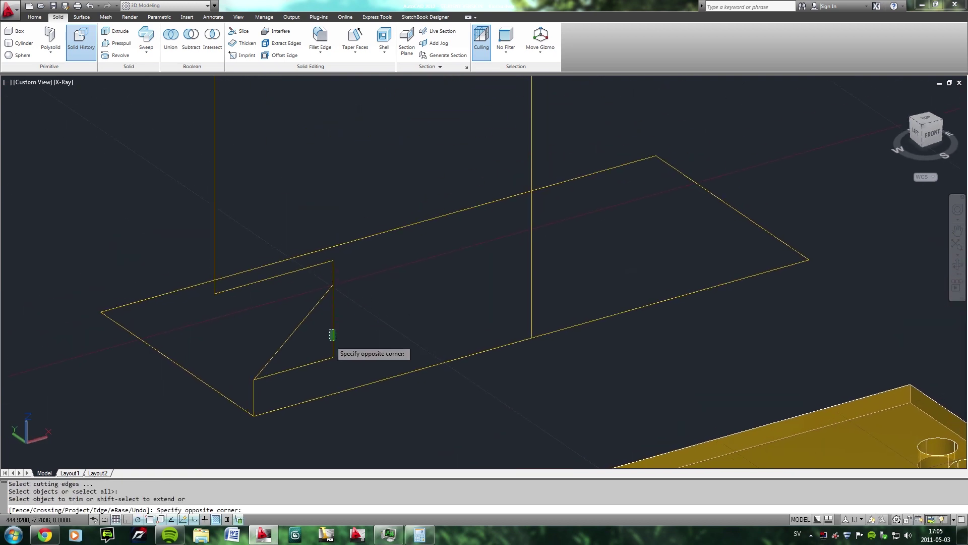
{"action": "left_click", "coordinate": [317, 362]}
{"action": "key", "text": "Delete"}
Draw a straight line closing the notch at its corner.
{"action": "type", "text": "l"}
{"action": "key", "text": "Return"}
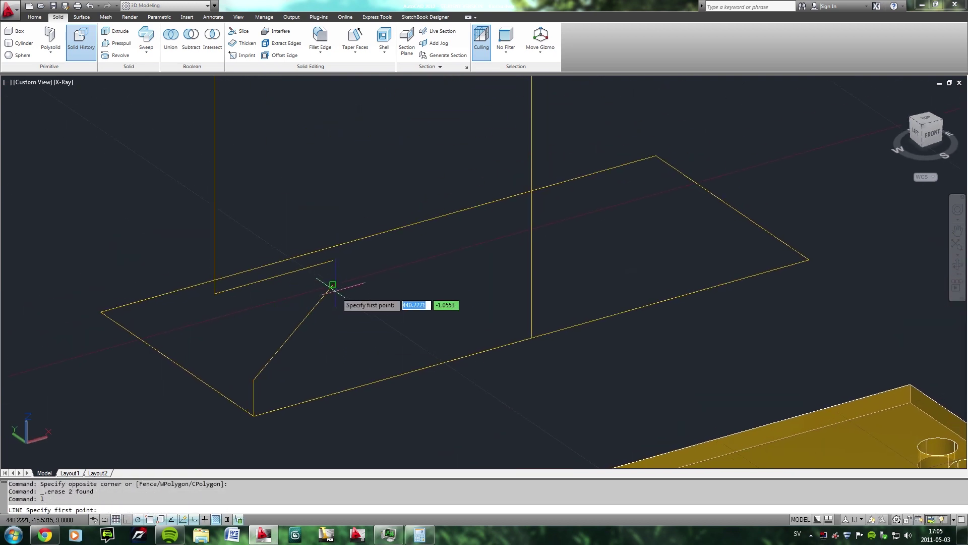
{"action": "left_click", "coordinate": [333, 285]}
{"action": "left_click", "coordinate": [332, 261]}
{"action": "key", "text": "Escape"}
Reorient the view toward the front, abandoning an attempted stretch of a lower edge.
{"action": "scroll", "coordinate": [377, 285], "scroll_direction": "down", "scroll_amount": 2}
{"action": "mouse_move", "coordinate": [377, 285]}
{"action": "middle_mouse_down", "text": "shift"}
{"action": "mouse_move", "coordinate": [398, 298]}
{"action": "mouse_move", "coordinate": [374, 284]}
{"action": "middle_mouse_up", "text": "shift"}
{"action": "left_click", "coordinate": [530, 205]}
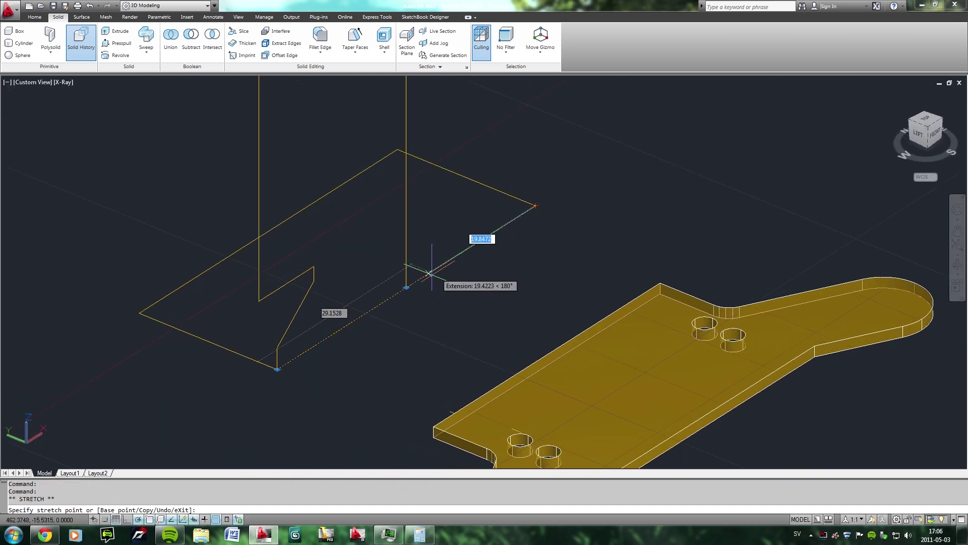
{"action": "key", "text": "Escape"}
{"action": "scroll", "coordinate": [432, 304], "scroll_direction": "down", "scroll_amount": 2}
{"action": "middle_click_drag", "start_coordinate": [433, 304], "coordinate": [380, 303], "text": "shift"}
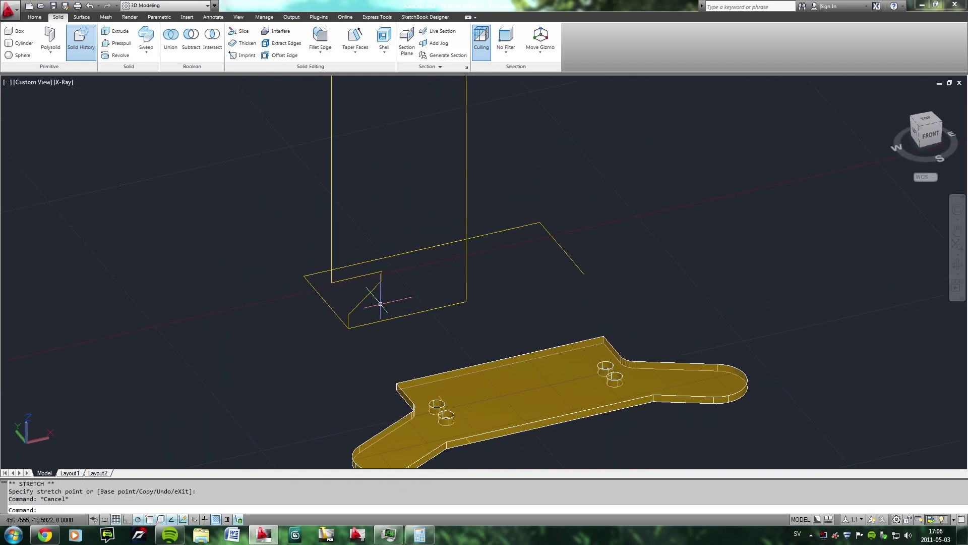
{"action": "key", "text": "Escape"}
Mirror the notch, vertical and top lines about the bottom corner, keeping the originals.
{"action": "type", "text": "mi"}
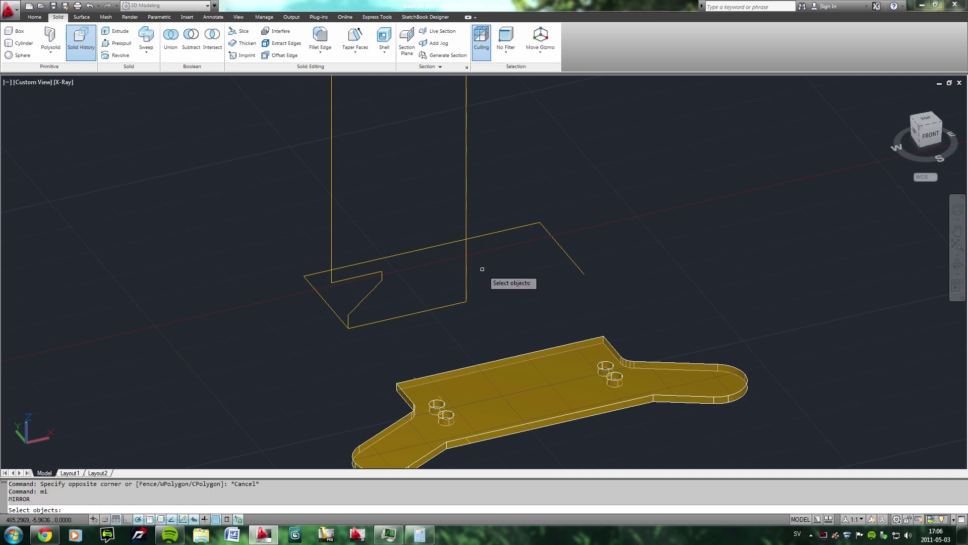
{"action": "key", "text": "Return"}
{"action": "left_click", "coordinate": [483, 272]}
{"action": "left_click", "coordinate": [348, 318]}
{"action": "left_click", "coordinate": [331, 262]}
{"action": "left_click", "coordinate": [311, 226]}
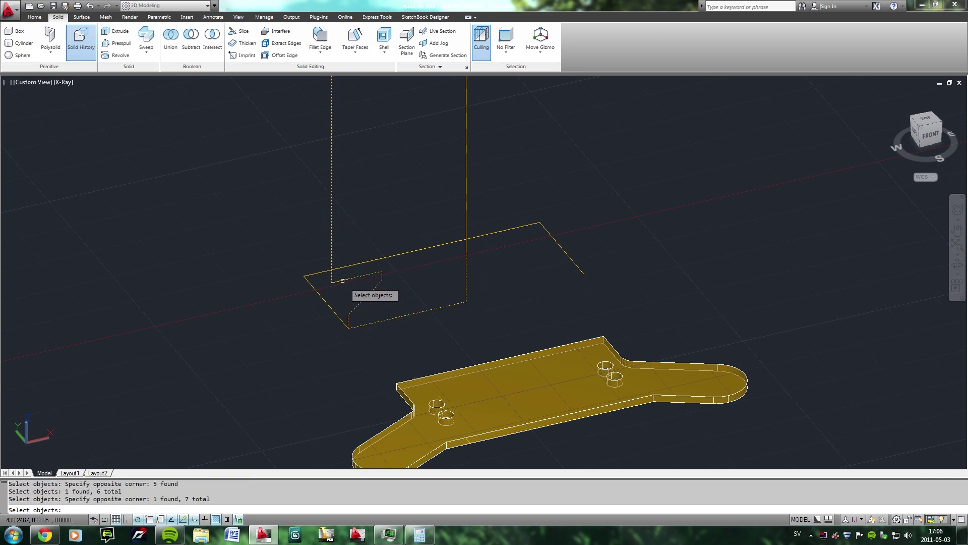
{"action": "left_click", "coordinate": [466, 161]}
{"action": "middle_click_drag", "start_coordinate": [467, 159], "coordinate": [435, 283]}
{"action": "left_click", "coordinate": [401, 108]}
{"action": "left_click", "coordinate": [354, 155]}
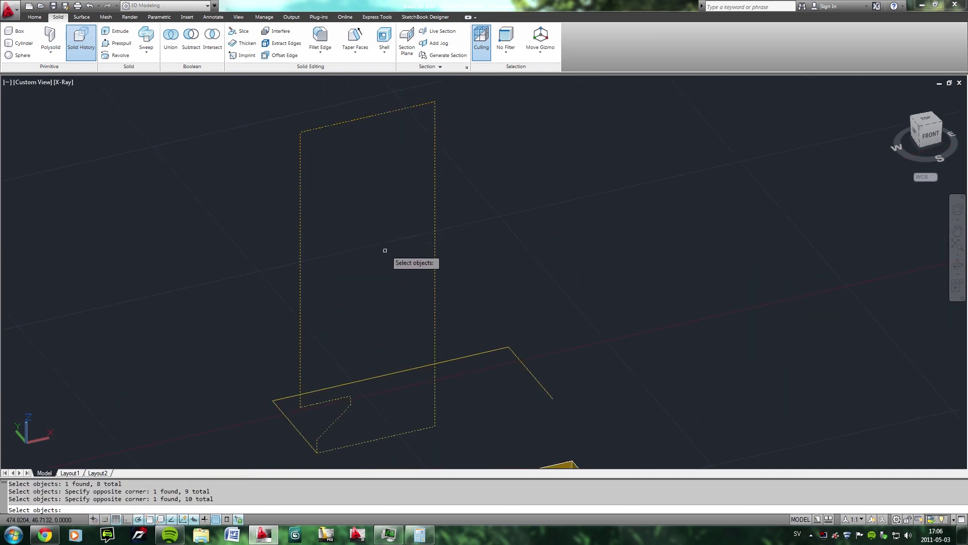
{"action": "key", "text": "Return"}
{"action": "left_click", "coordinate": [434, 426]}
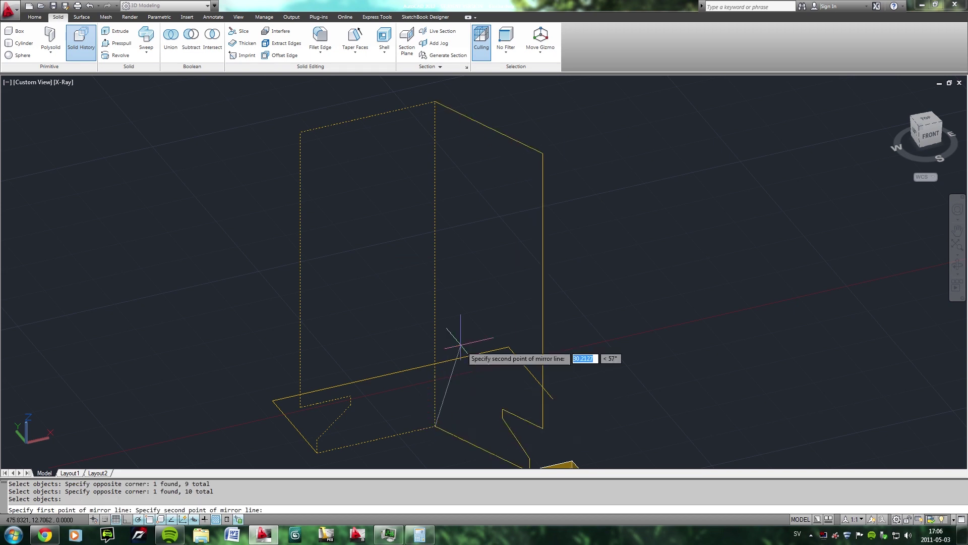
{"action": "left_click", "coordinate": [350, 321]}
{"action": "key", "text": "Return"}
Erase the leftover middle vertical line and the long angled edge.
{"action": "mouse_move", "coordinate": [438, 329]}
{"action": "middle_mouse_down", "text": "shift"}
{"action": "mouse_move", "coordinate": [414, 315]}
{"action": "mouse_move", "coordinate": [451, 350]}
{"action": "mouse_move", "coordinate": [493, 348]}
{"action": "middle_mouse_up", "text": "shift"}
{"action": "left_click", "coordinate": [525, 264]}
{"action": "left_click", "coordinate": [362, 280]}
{"action": "key", "text": "Delete"}
{"action": "left_click", "coordinate": [232, 376]}
{"action": "left_click", "coordinate": [200, 400]}
{"action": "key", "text": "Delete"}
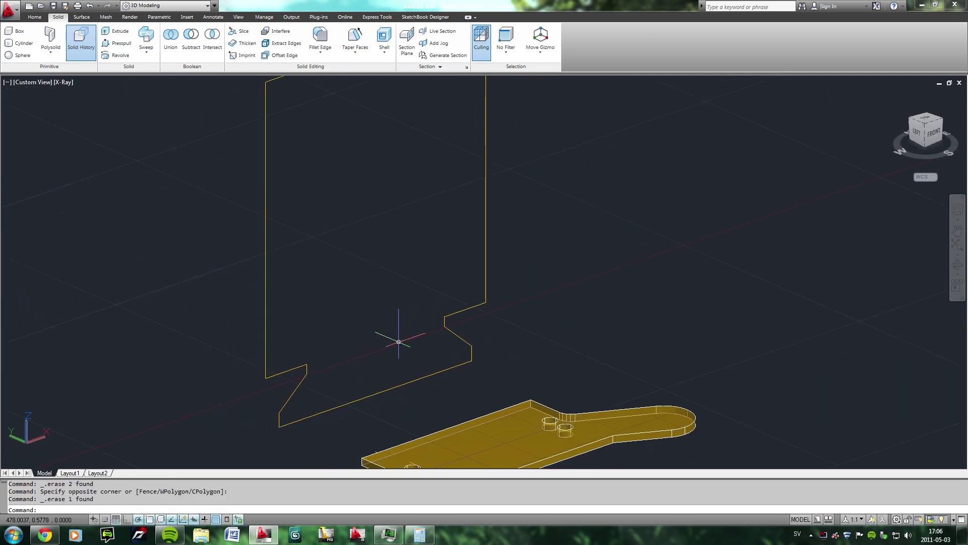
{"action": "type", "text": "reg"}
Window-select the remaining outline lines to form a region.
{"action": "left_click", "coordinate": [508, 275]}
{"action": "left_click", "coordinate": [297, 396]}
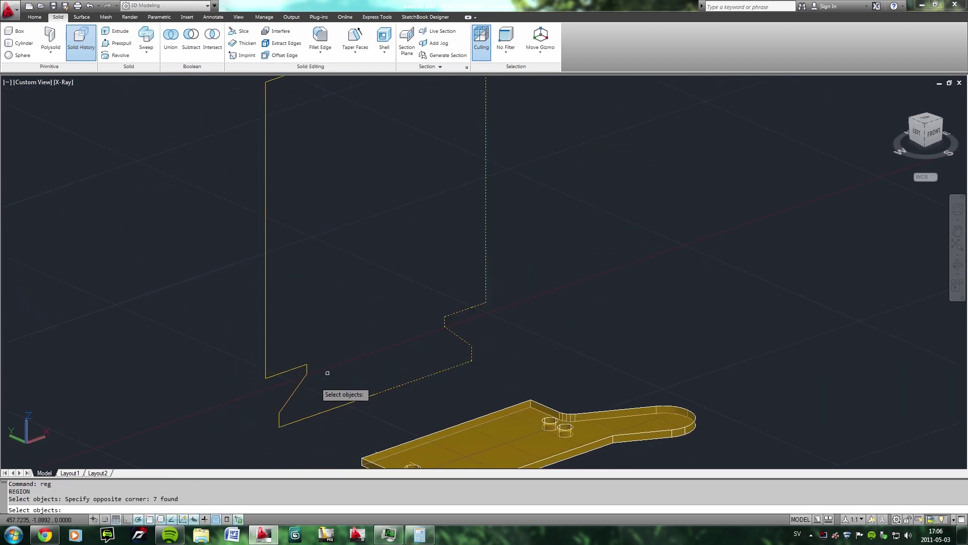
{"action": "left_click", "coordinate": [331, 358]}
{"action": "left_click", "coordinate": [236, 436]}
{"action": "left_click", "coordinate": [349, 309]}
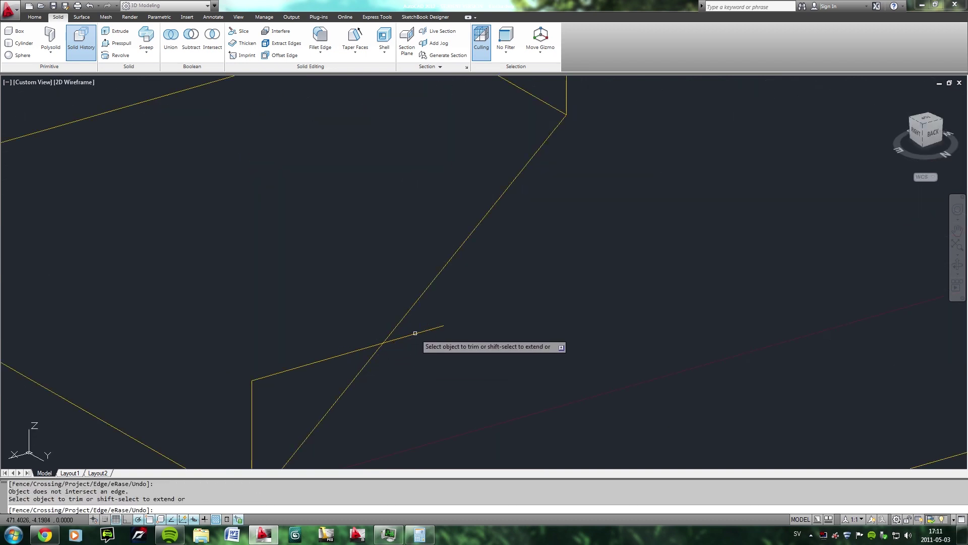
Stretch an edge endpoint onto the diagonal line, briefly trying EXTRUDE and EXTEND.
{"action": "left_click", "coordinate": [419, 333]}
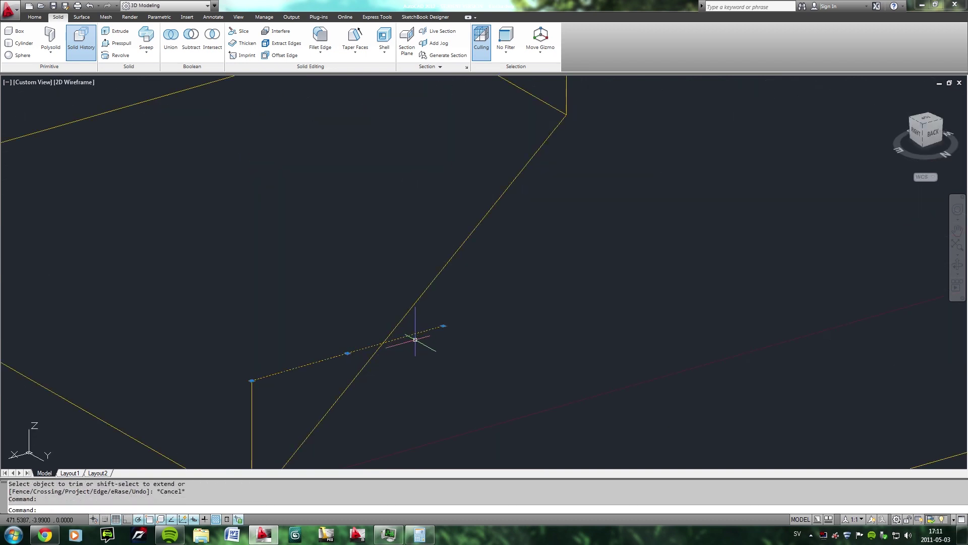
{"action": "left_click", "coordinate": [369, 347]}
{"action": "type", "text": "ext"}
{"action": "key", "text": "Return"}
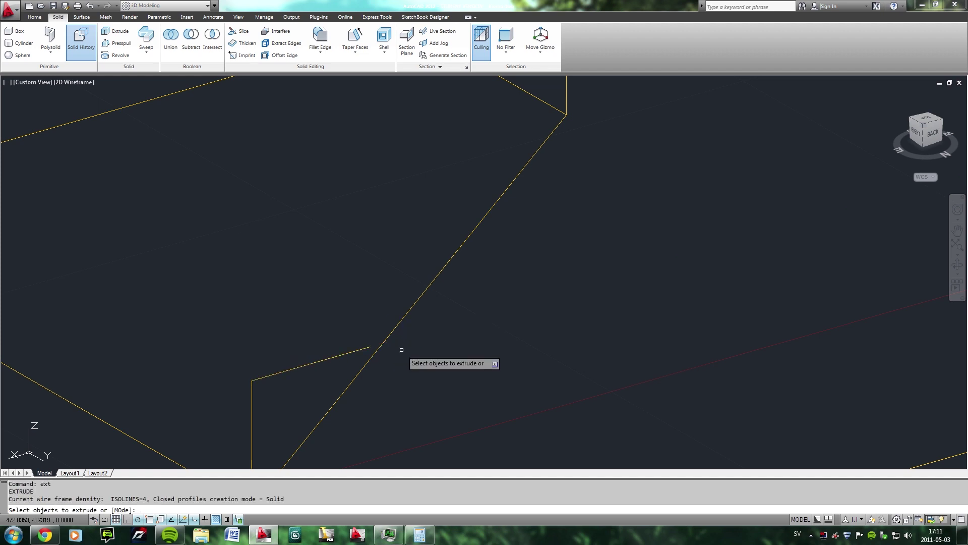
{"action": "key", "text": "Escape"}
{"action": "type", "text": "e"}
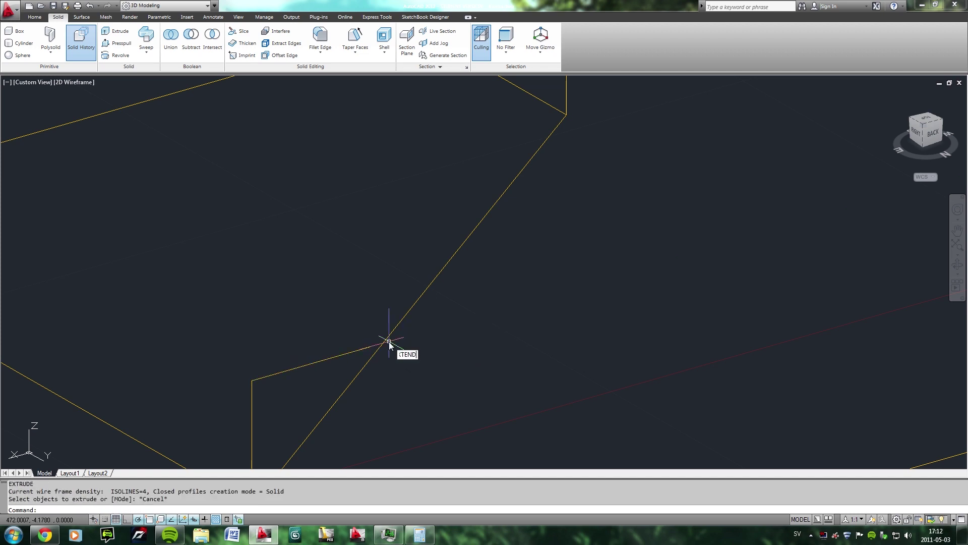
{"action": "key", "text": "Return"}
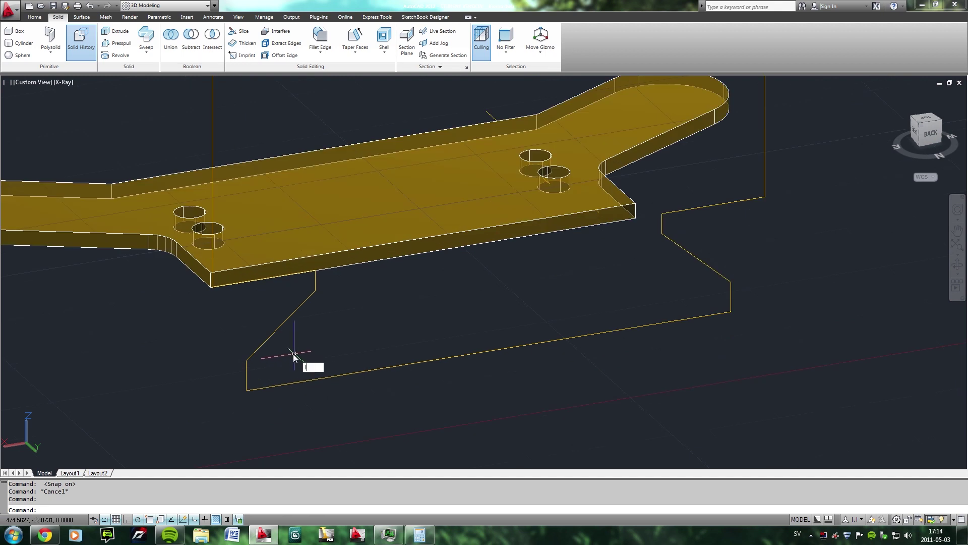
Draw a 5.5-long vertical line from the outline's lower corner with snap off.
{"action": "type", "text": "l"}
{"action": "key", "text": "Return"}
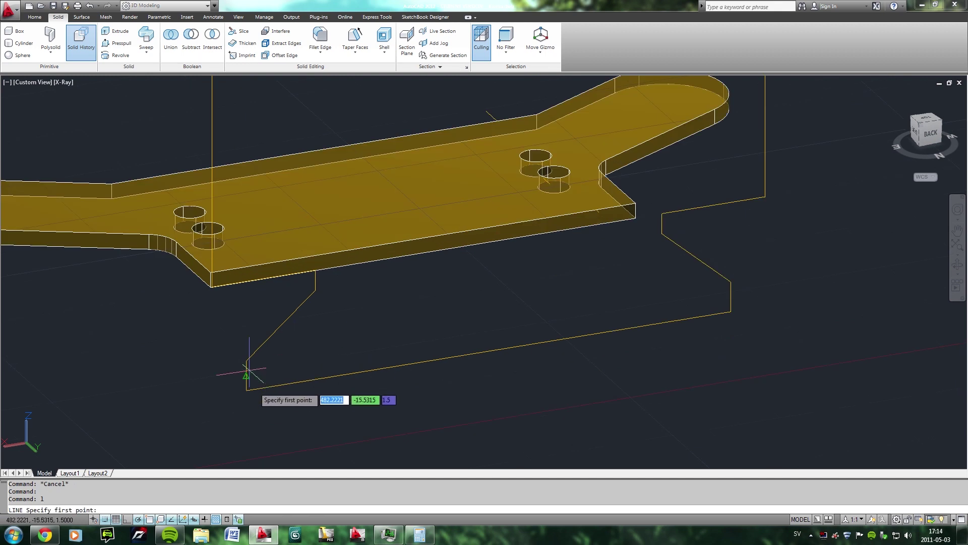
{"action": "key", "text": "F9"}
{"action": "left_click", "coordinate": [246, 390]}
{"action": "type", "text": "5"}
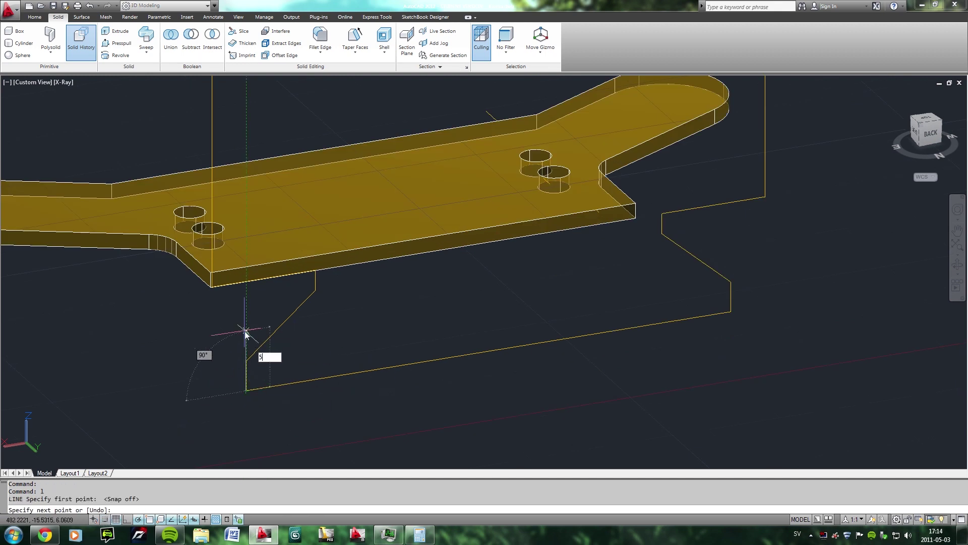
{"action": "type", "text": ".5"}
{"action": "key", "text": "Return"}
{"action": "left_click", "coordinate": [297, 328]}
{"action": "key", "text": "Escape"}
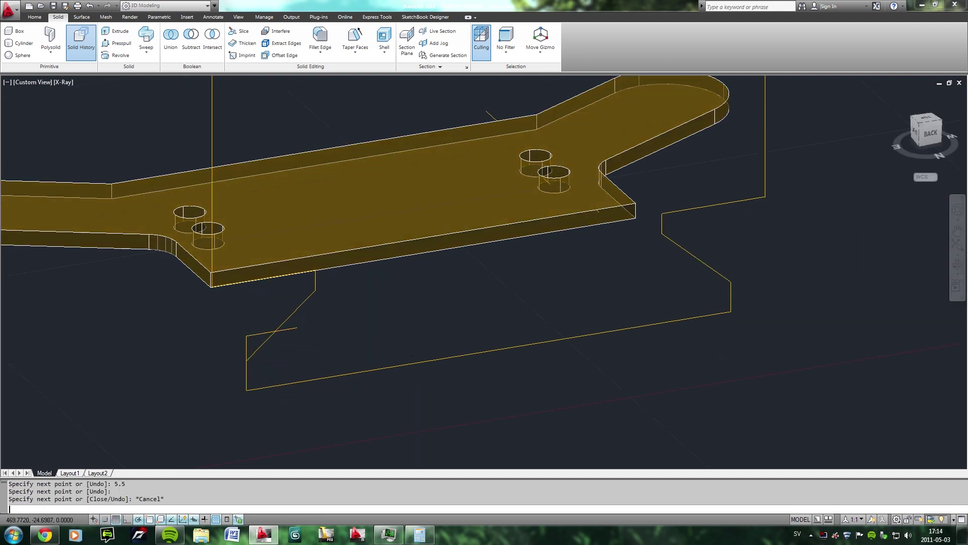
Attempt a trim of the short crossing segment, cancel it, and zoom in.
{"action": "type", "text": "tr"}
{"action": "key", "text": "Return"}
{"action": "key", "text": "Return"}
{"action": "left_click", "coordinate": [288, 331]}
{"action": "key", "text": "Escape"}
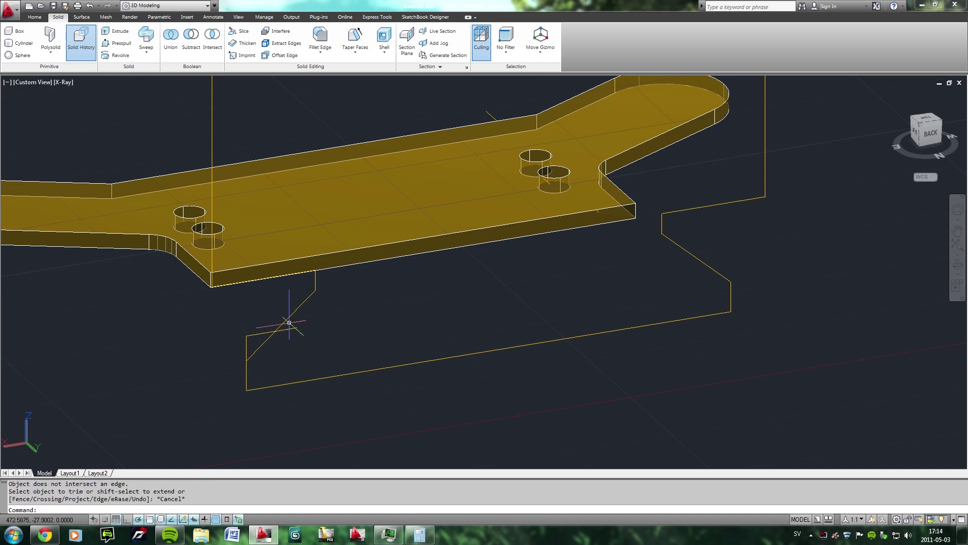
{"action": "key", "text": "Escape"}
{"action": "scroll", "coordinate": [284, 329], "scroll_direction": "up", "scroll_amount": 2}
{"action": "scroll", "coordinate": [323, 335], "scroll_direction": "up", "scroll_amount": 2}
{"action": "middle_click_drag", "start_coordinate": [338, 340], "coordinate": [323, 348], "text": "shift"}
Define a new UCS at the line corner, X up the vertical edge, Y along the lower line.
{"action": "left_click", "coordinate": [26, 444]}
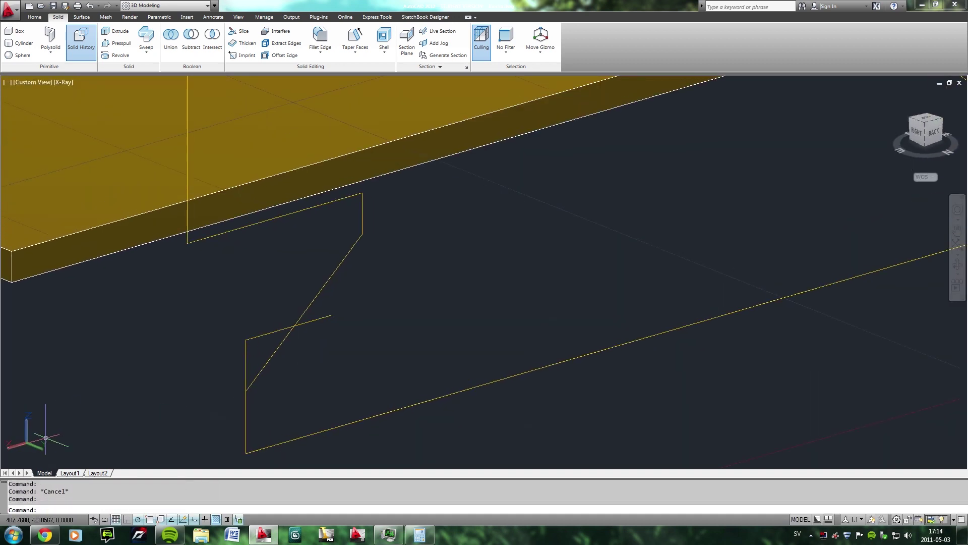
{"action": "right_click", "coordinate": [36, 456]}
{"action": "left_click", "coordinate": [55, 328]}
{"action": "left_click", "coordinate": [248, 452]}
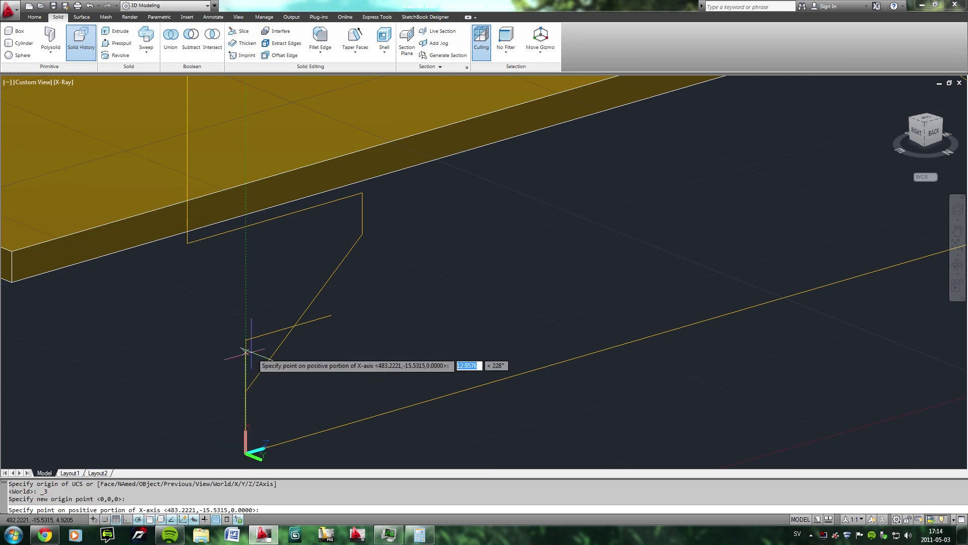
{"action": "left_click", "coordinate": [248, 341]}
{"action": "left_click", "coordinate": [393, 411]}
Trim the short crossing segment back to the diagonal line.
{"action": "type", "text": "tr"}
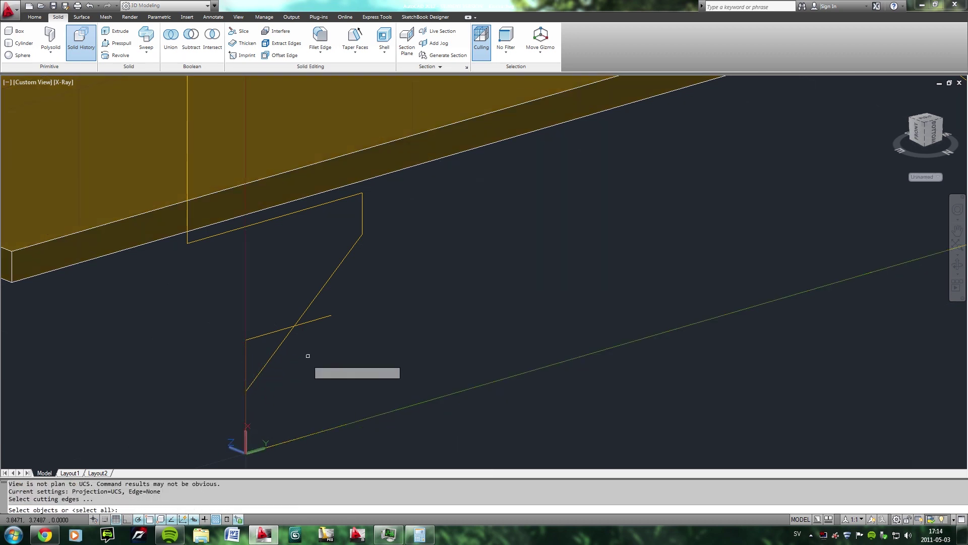
{"action": "key", "text": "Return"}
{"action": "key", "text": "Return"}
{"action": "left_click", "coordinate": [313, 321]}
{"action": "key", "text": "Escape"}
{"action": "scroll", "coordinate": [330, 343], "scroll_direction": "down", "scroll_amount": 5}
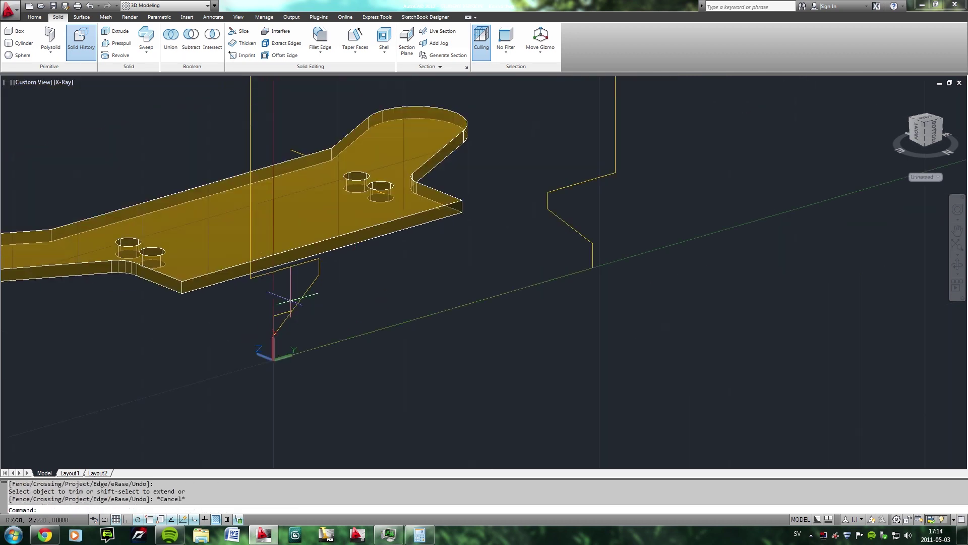
{"action": "middle_click_drag", "start_coordinate": [270, 313], "coordinate": [288, 329]}
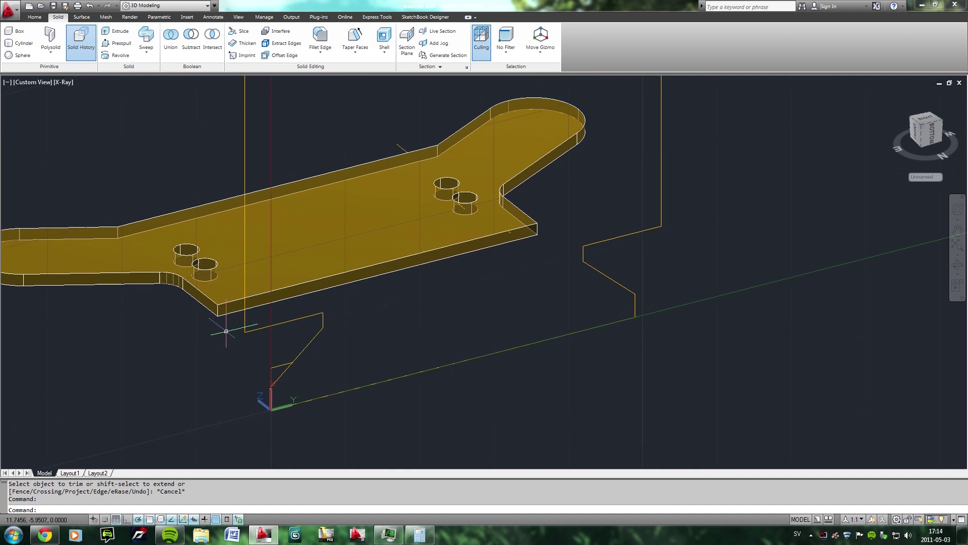
Try a radius 8 fillet and an endpoint stretch, cancelling and undoing both.
{"action": "type", "text": "fil"}
{"action": "key", "text": "Down"}
{"action": "key", "text": "Down"}
{"action": "key", "text": "Down"}
{"action": "key", "text": "Return"}
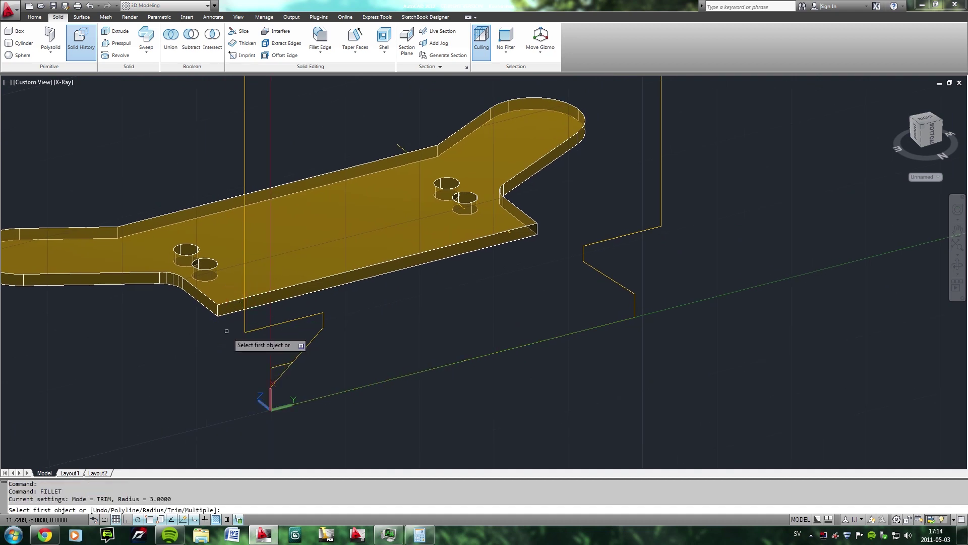
{"action": "type", "text": "r"}
{"action": "key", "text": "Return"}
{"action": "type", "text": "8"}
{"action": "key", "text": "Return"}
{"action": "left_click", "coordinate": [257, 326]}
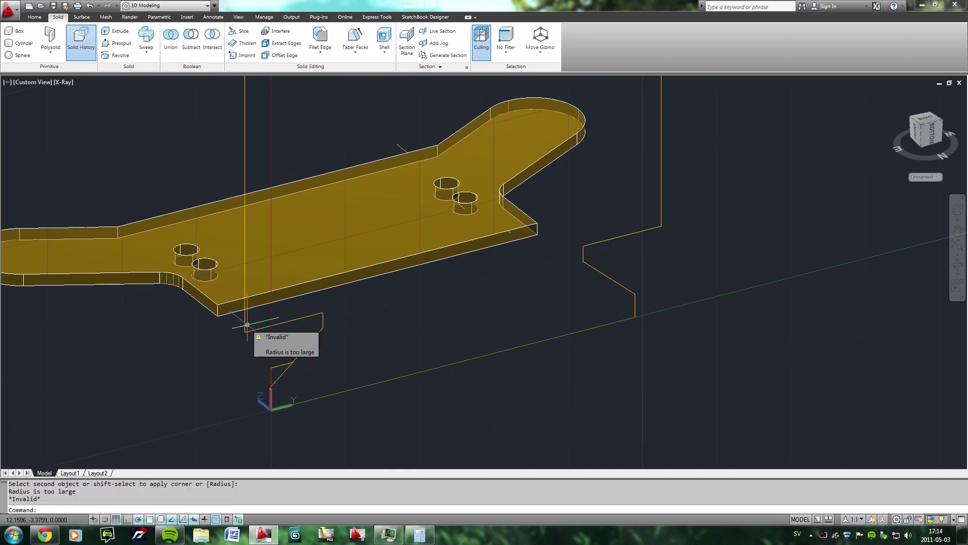
{"action": "key", "text": "Escape"}
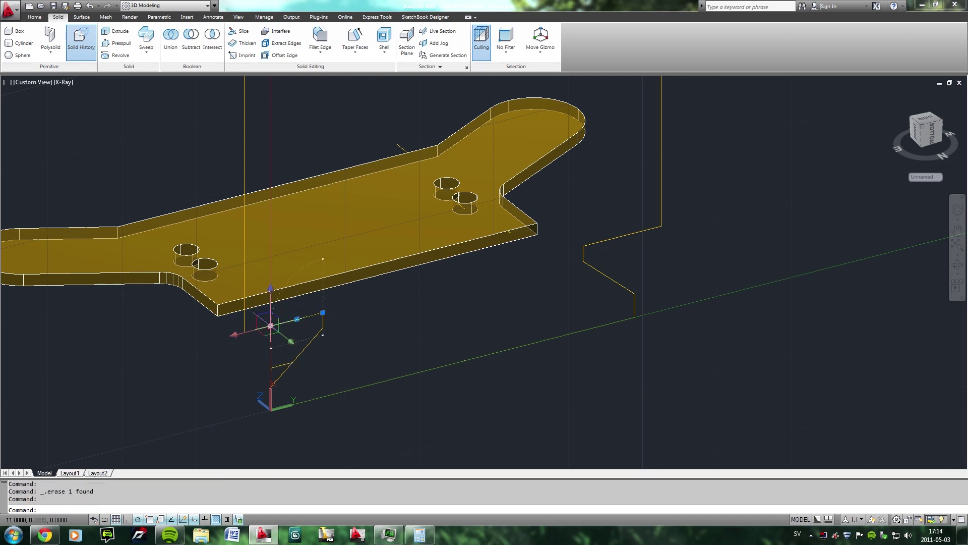
{"action": "left_click", "coordinate": [271, 325]}
{"action": "left_click", "coordinate": [292, 348]}
{"action": "key", "text": "ctrl+z"}
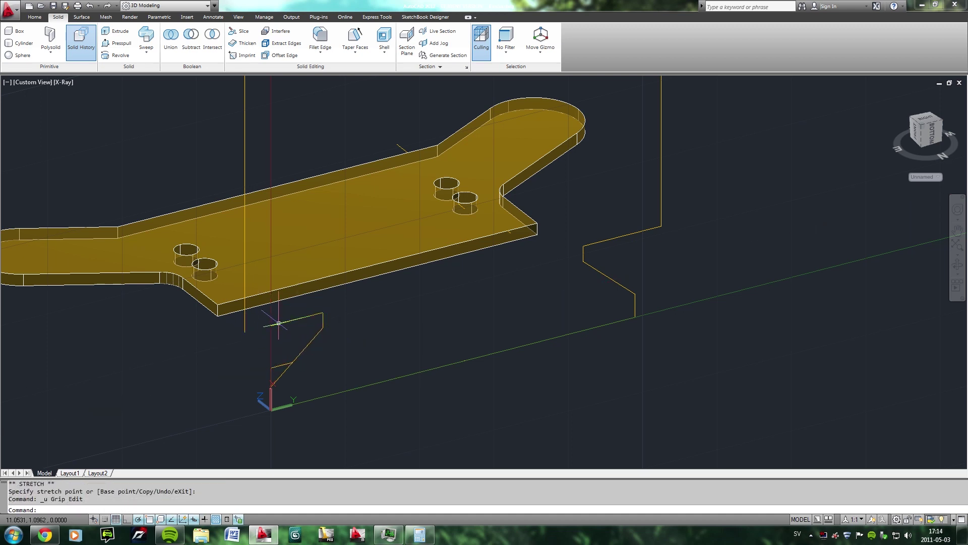